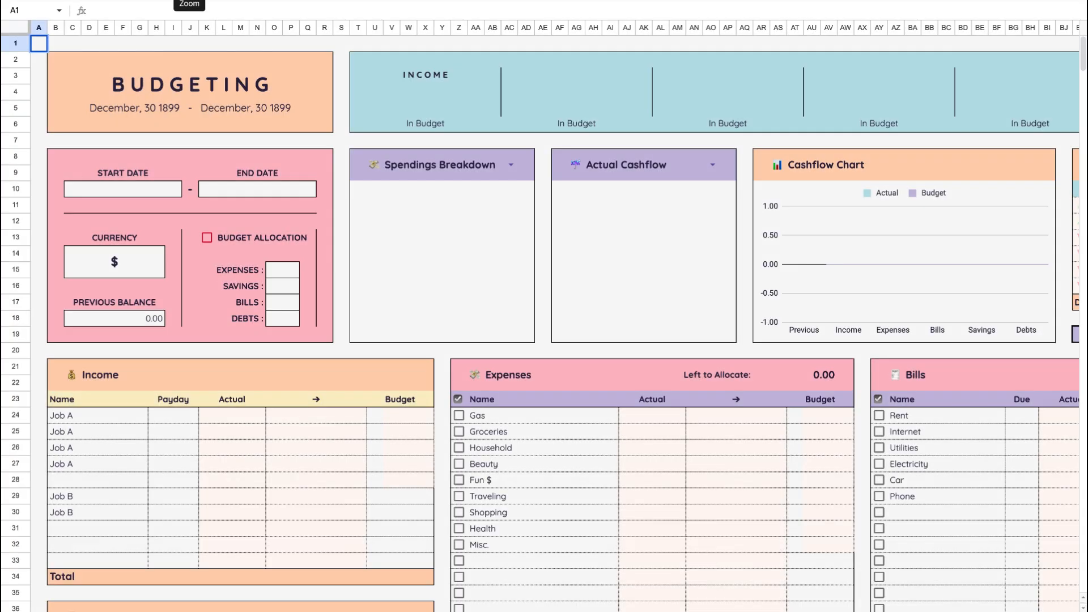
- Set the budgeting sheet's zoom level to 125%
left_click(417, 287)
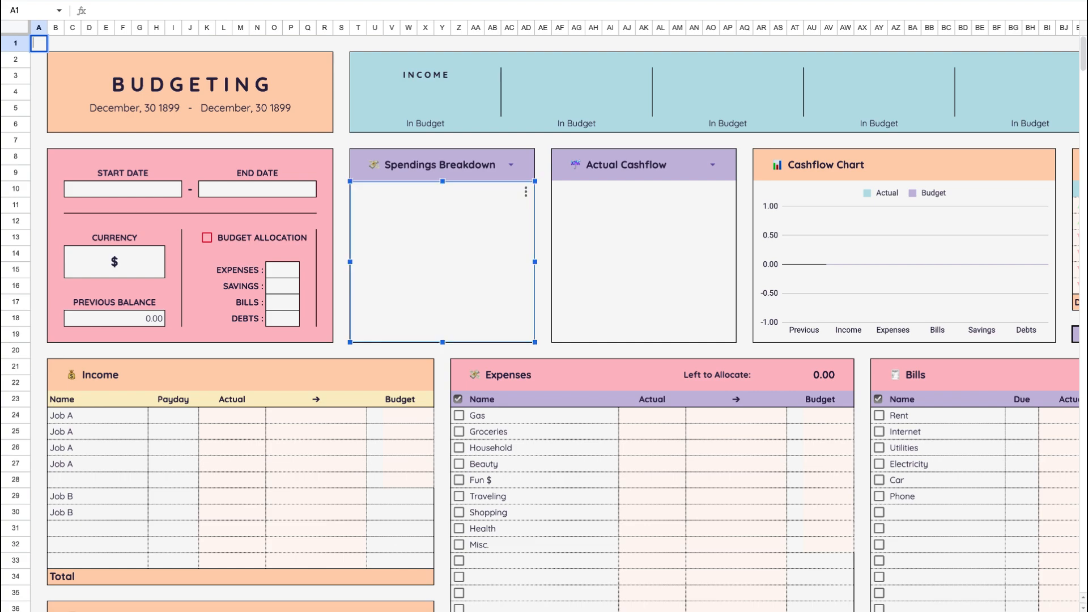
mouse_move(114, 58)
left_click(39, 158)
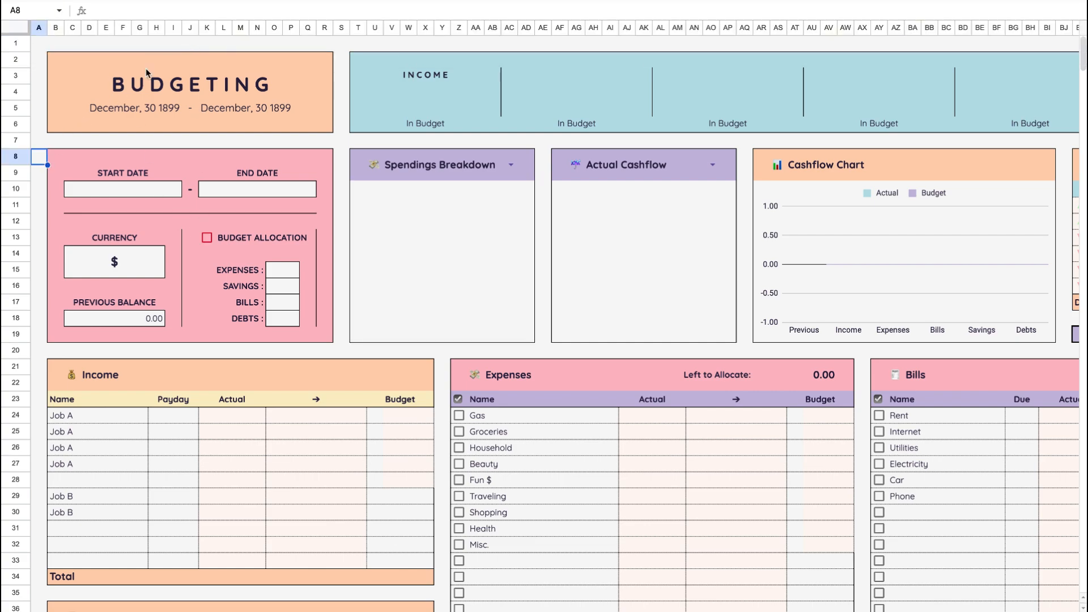
left_click(204, 1)
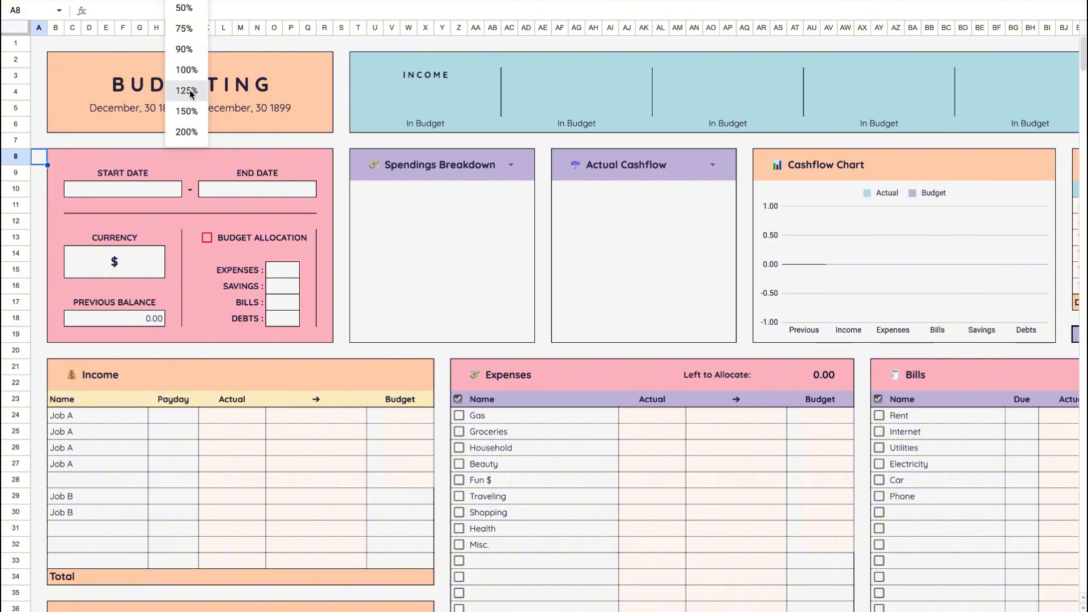
left_click(187, 90)
- Set the budget period's start date to September 1, 2025 and its end date to September 30, 2025
scroll(251, 352, "down", 3)
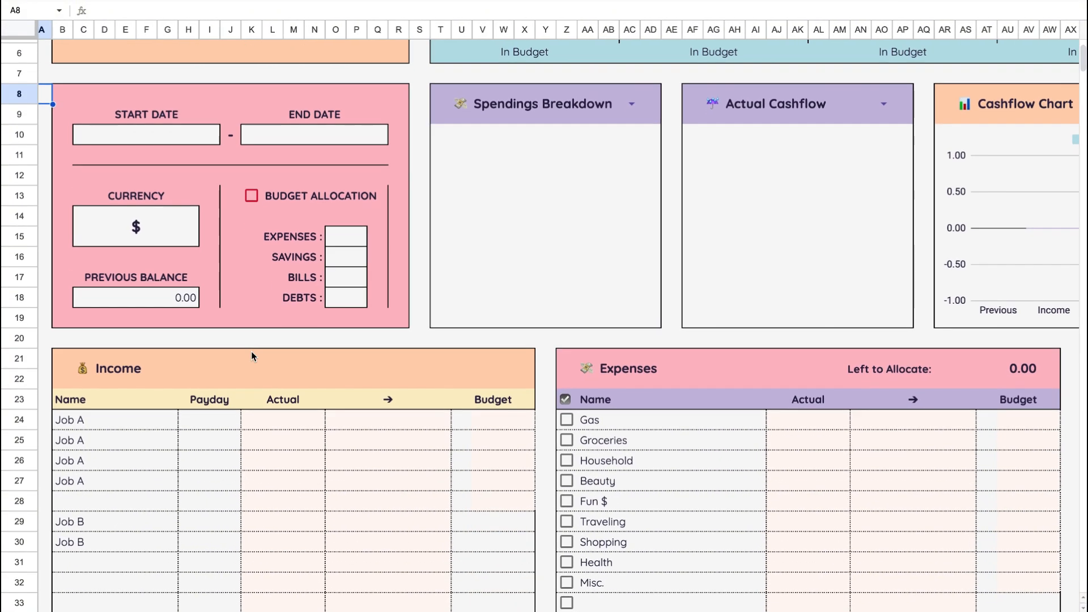
left_click(177, 134)
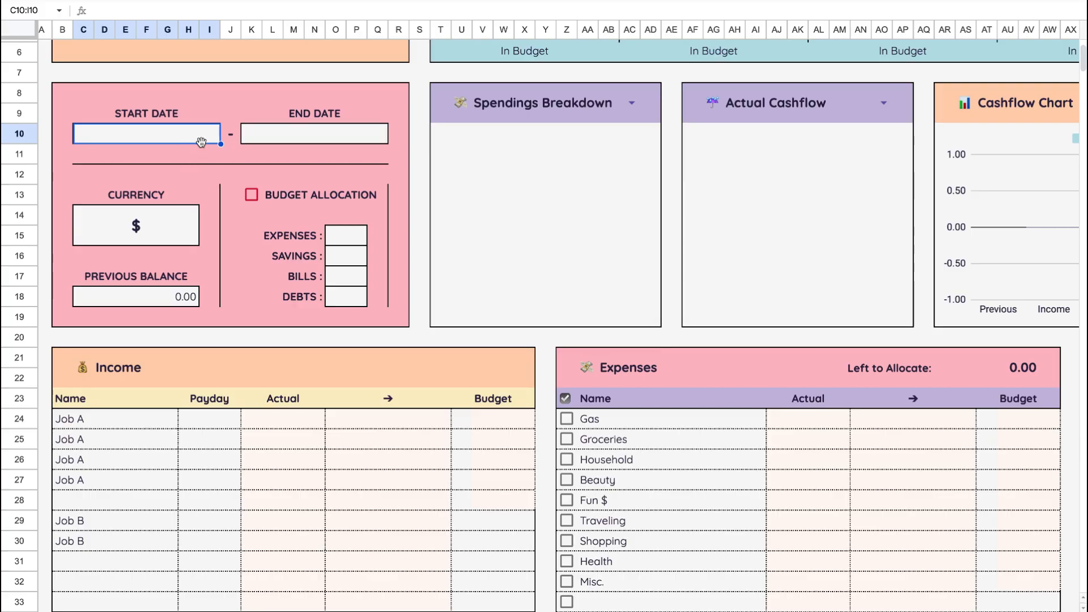
double_click(187, 134)
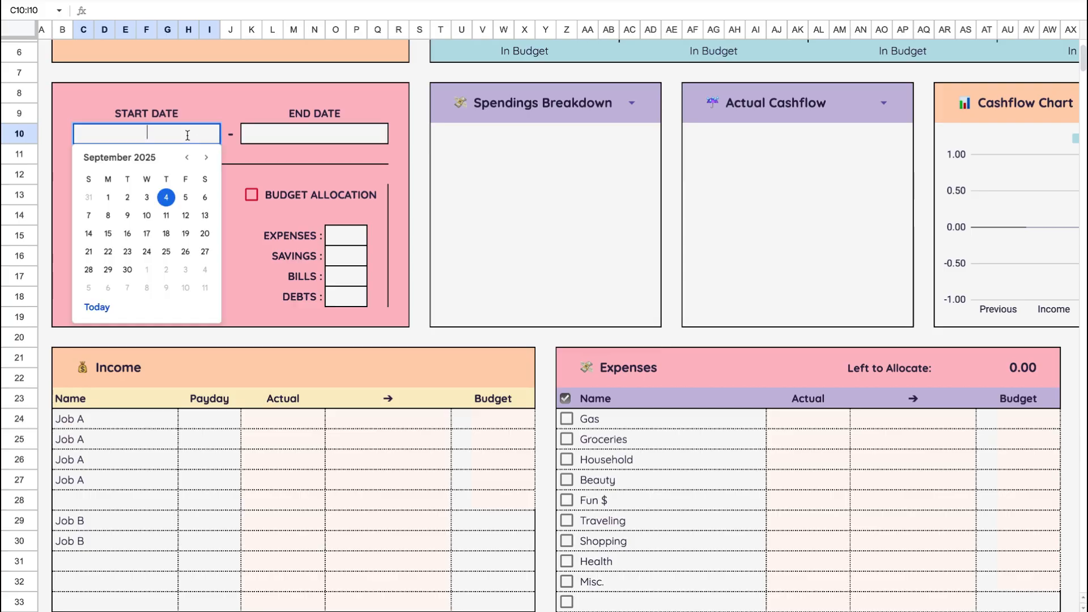
left_click(101, 197)
left_click(308, 136)
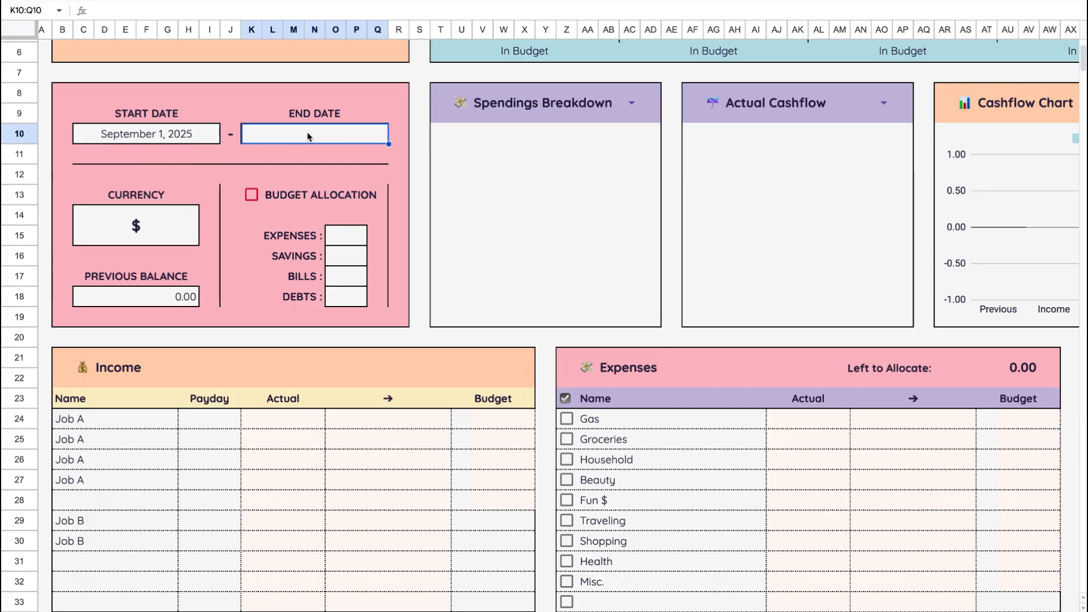
double_click(308, 135)
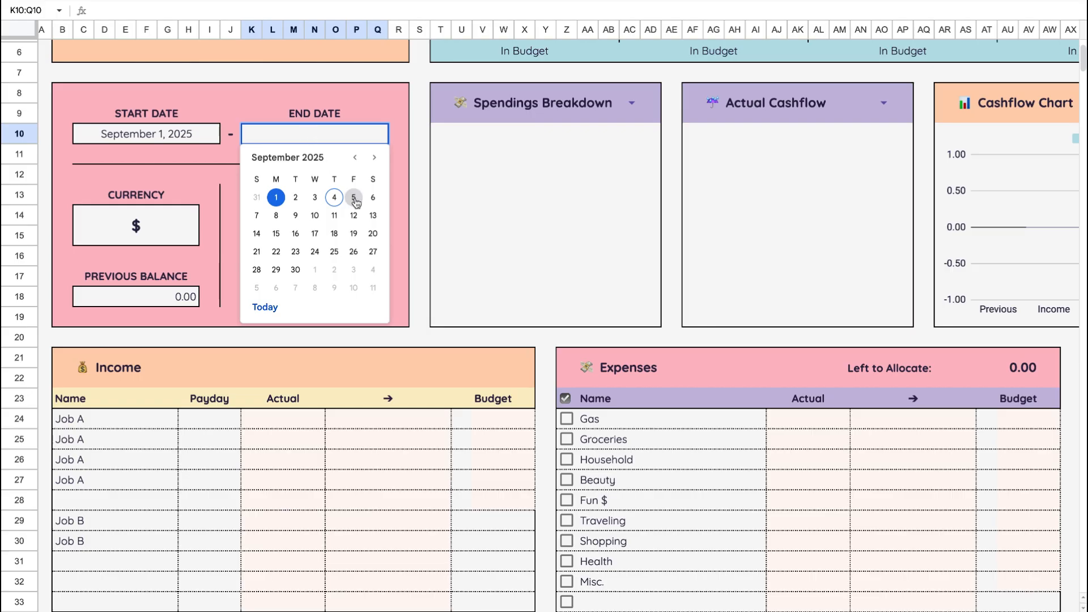
left_click(296, 270)
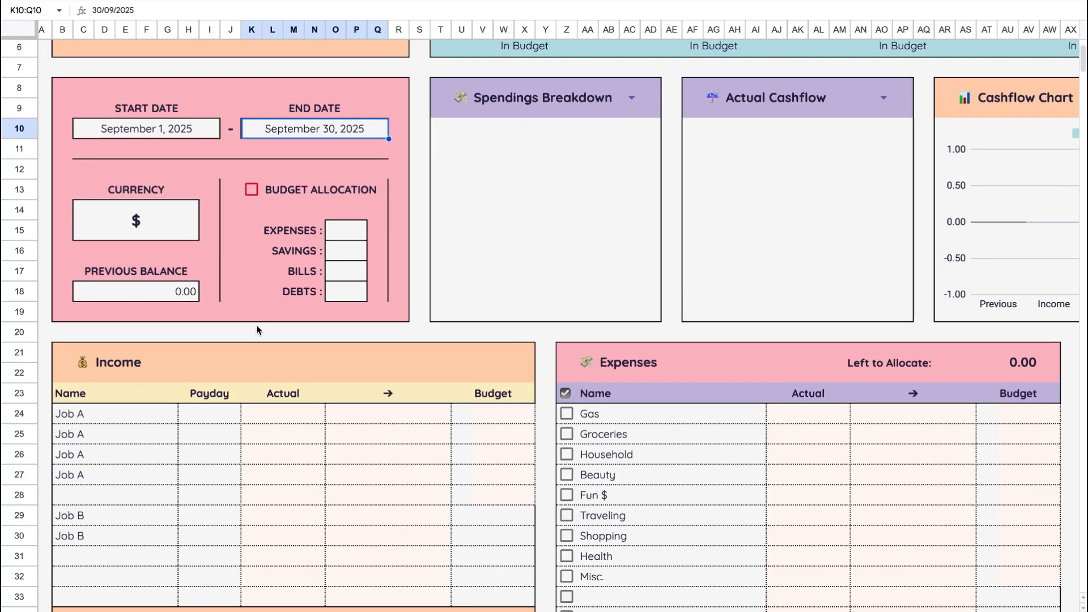
- Enter a budget of 850 for each of the four Job A rows in the Income table
scroll(276, 324, "down", 3)
left_click(486, 310)
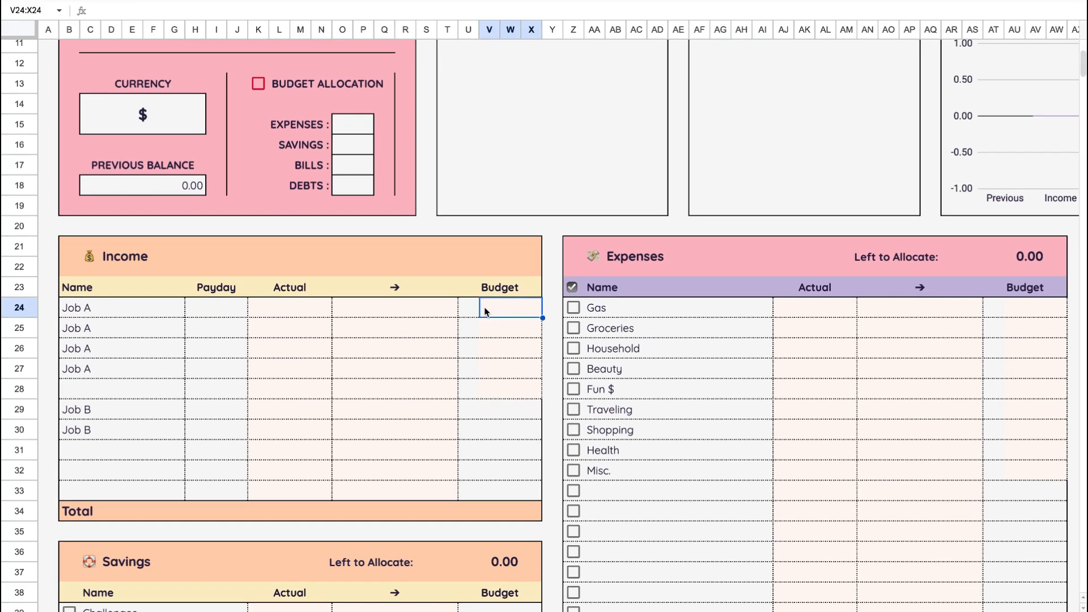
type("850")
key("Return")
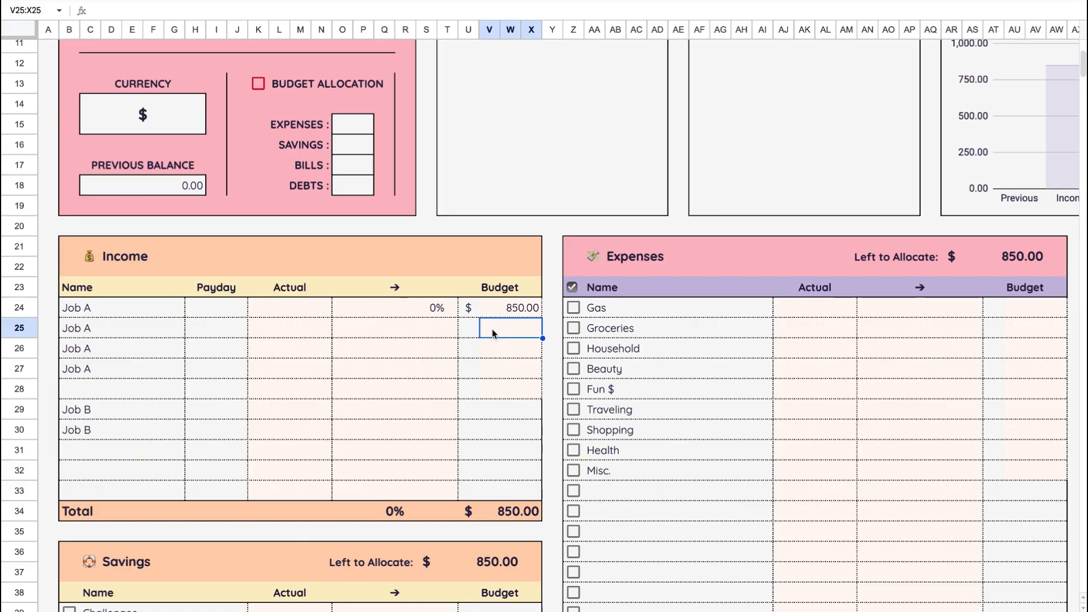
type("850")
key("Return")
type("850")
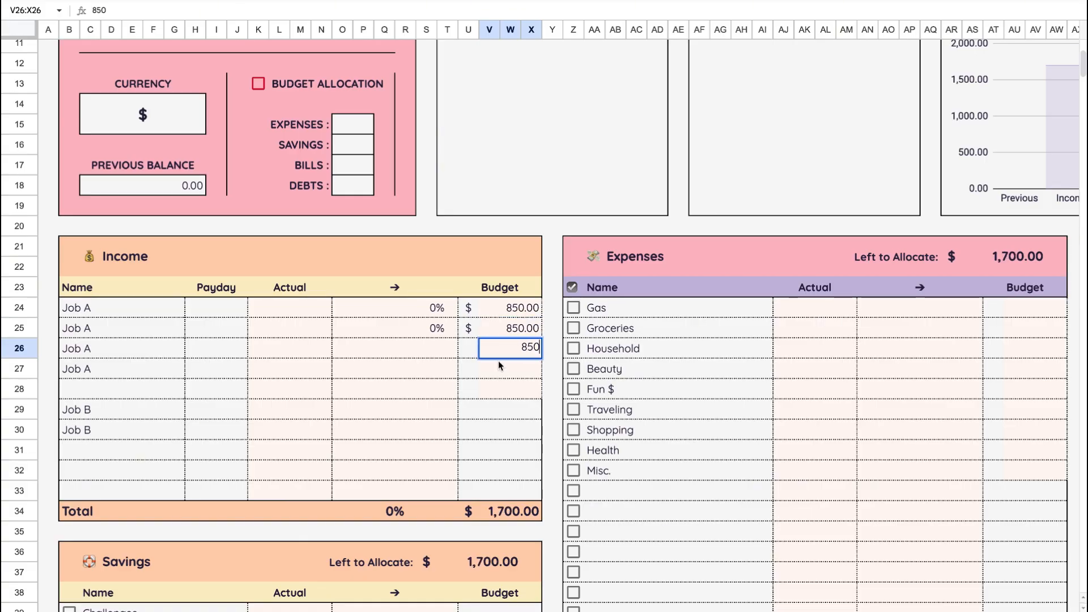
key("Return")
type("85")
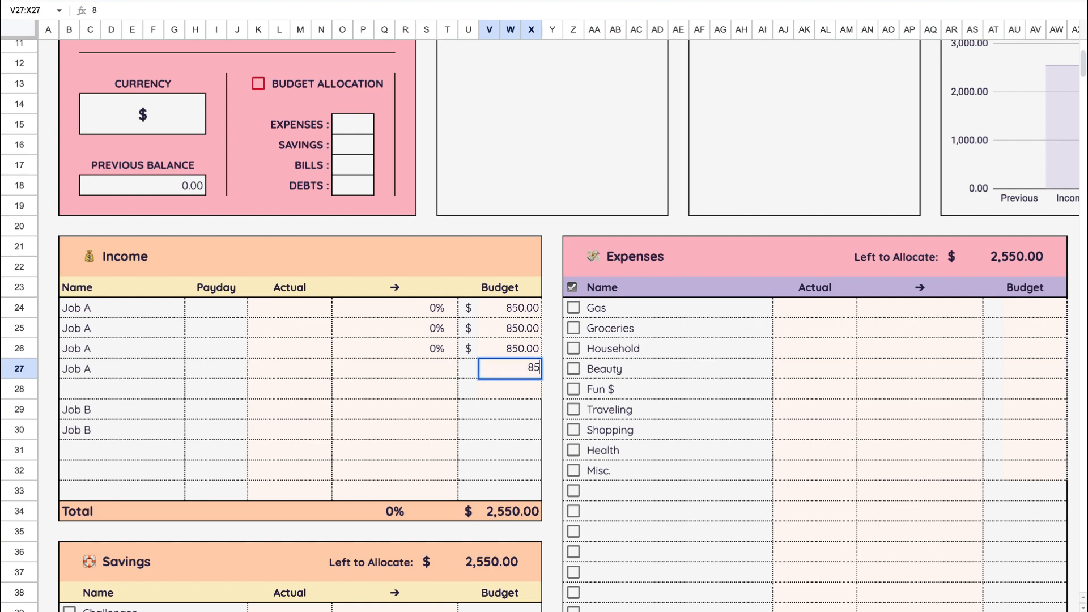
type("0")
- Enter budgets of 430 and 450 for the two Job B rows in the Income table
left_click(508, 418)
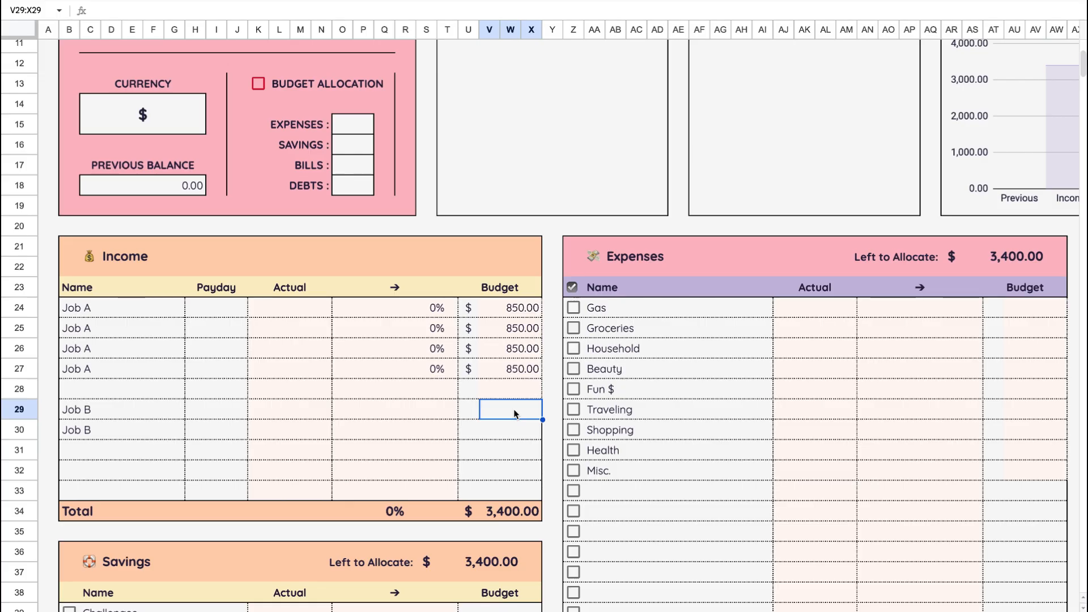
type("430")
left_click(527, 429)
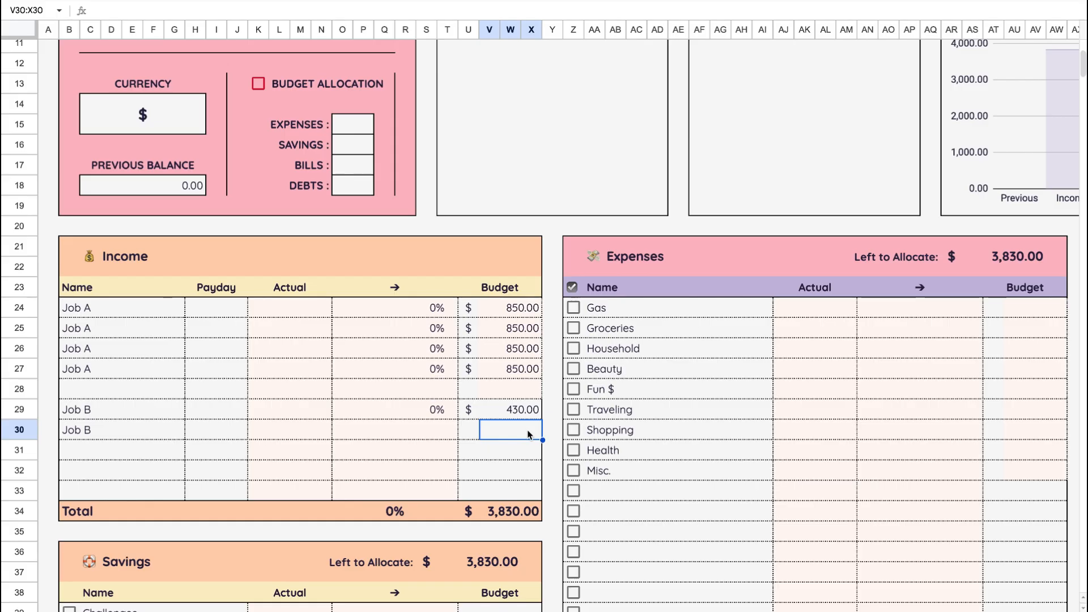
type("450")
left_click(535, 458)
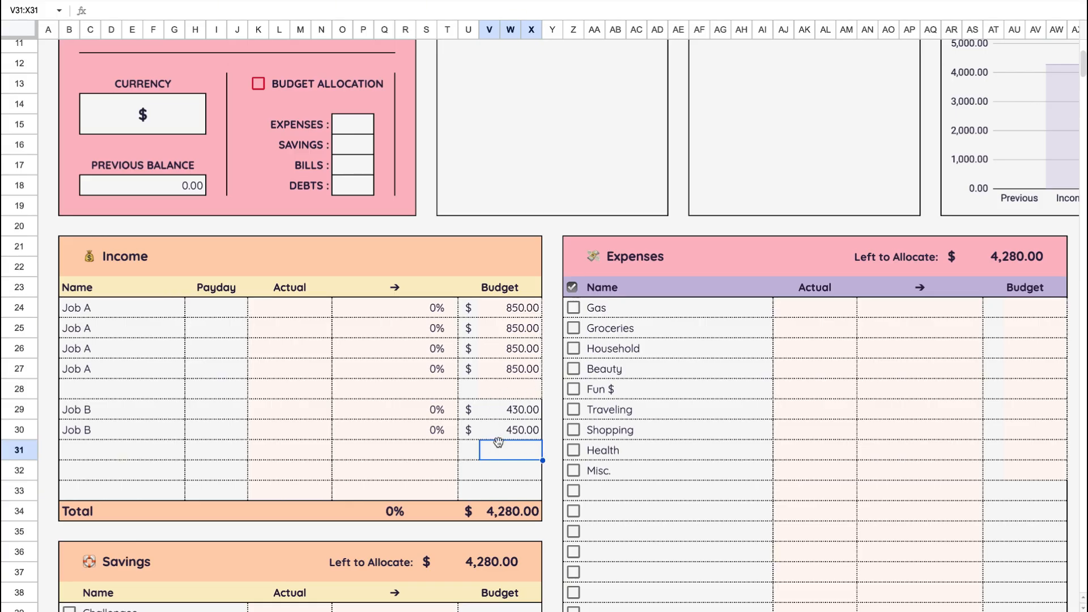
- Switch the Actual Cashflow chart on the dashboard to Budget Cashflow
scroll(499, 441, "up", 2)
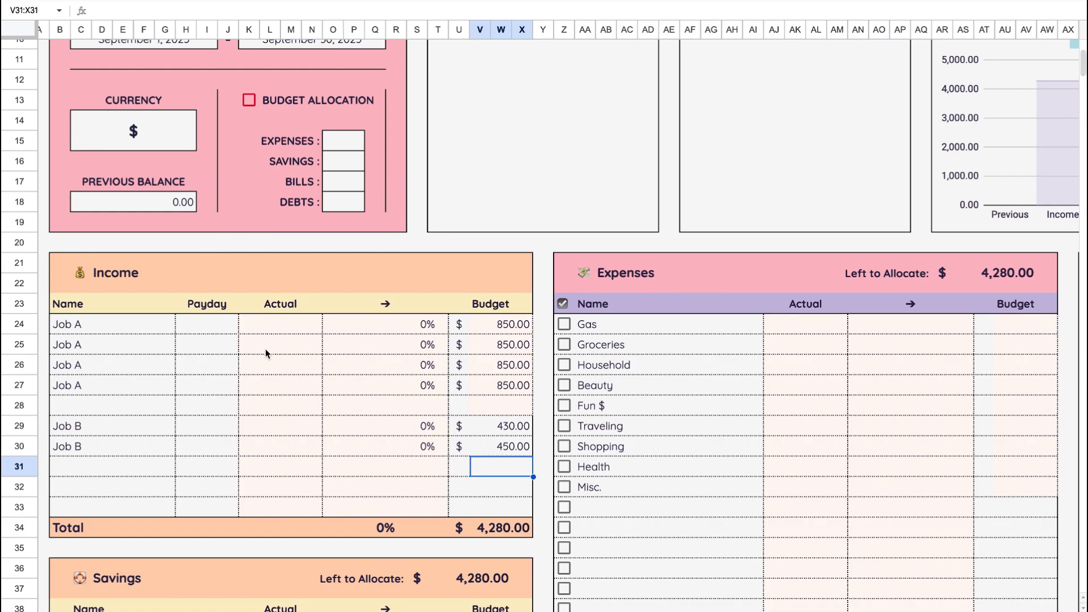
scroll(294, 413, "down", 5)
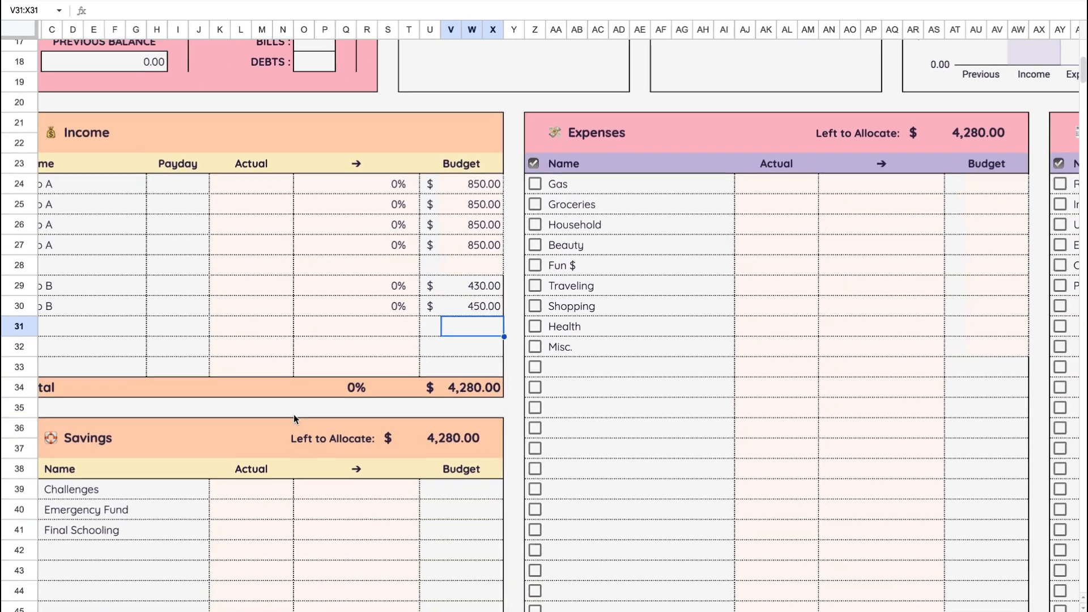
scroll(294, 419, "up", 8)
scroll(293, 419, "right", 3)
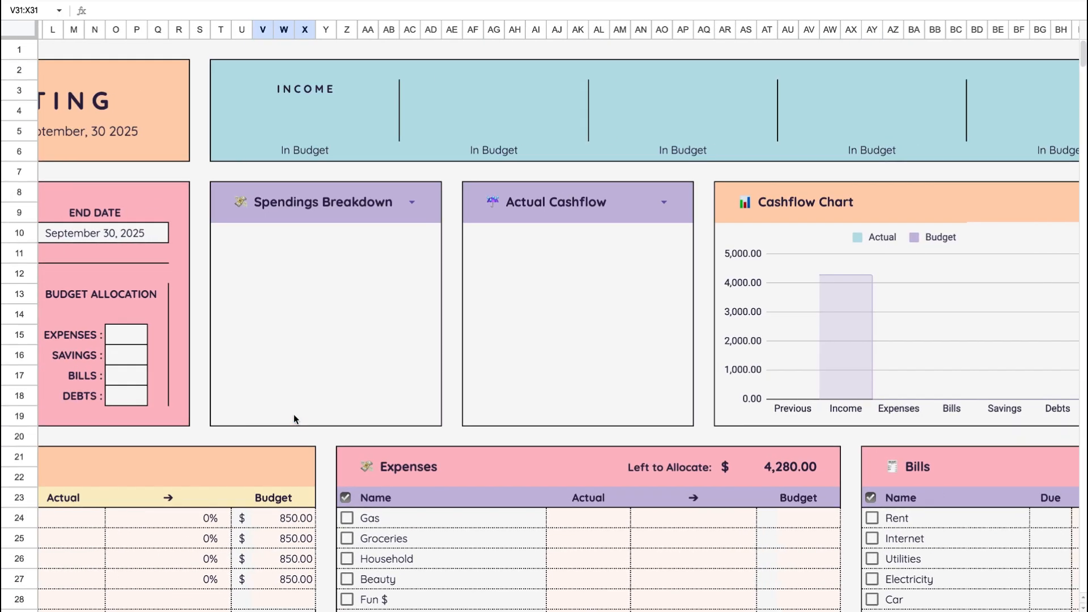
scroll(294, 419, "left", 1)
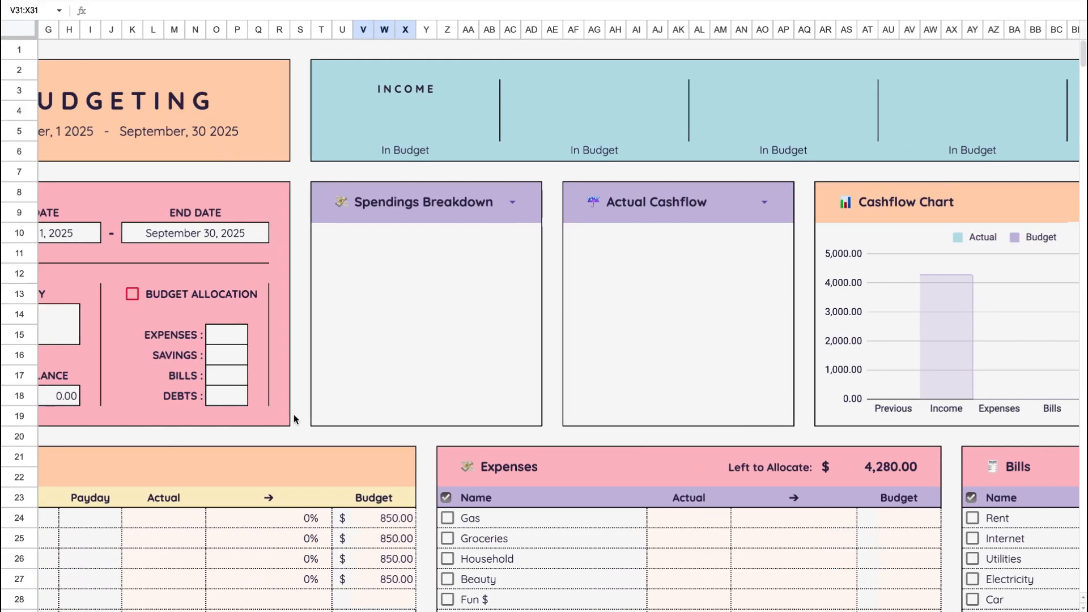
scroll(293, 419, "left", 1)
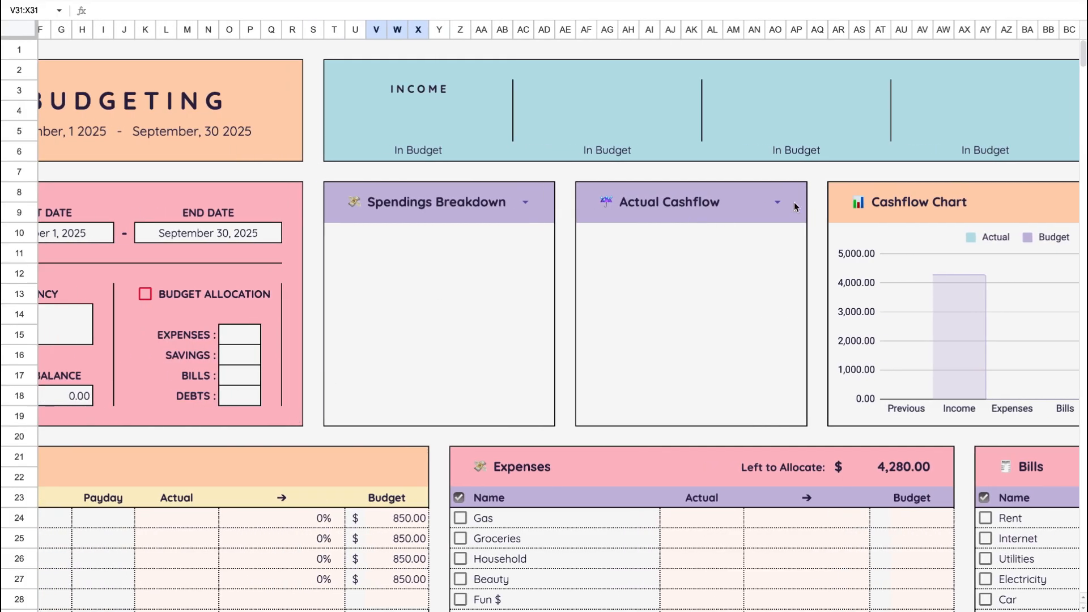
left_click(777, 204)
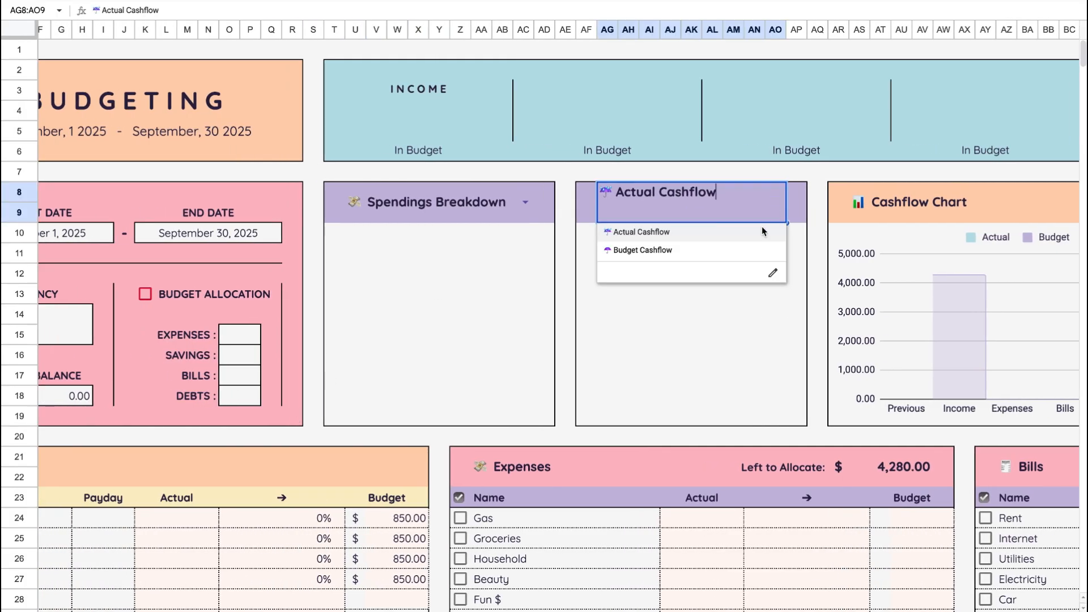
left_click(658, 249)
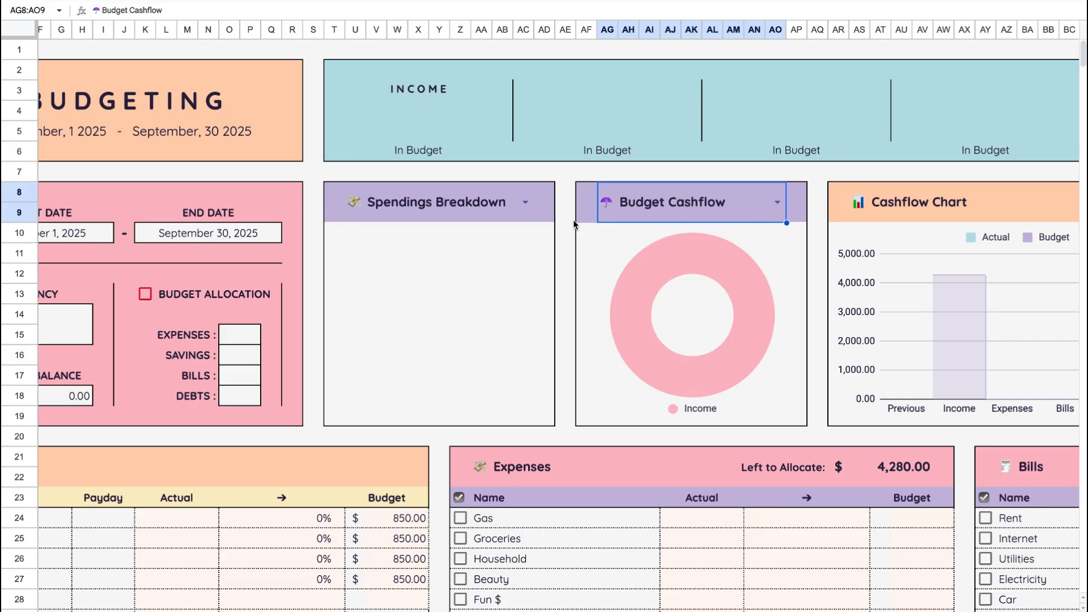
- Switch the breakdown chart to Income Breakdown and back to Spendings Breakdown
left_click(525, 202)
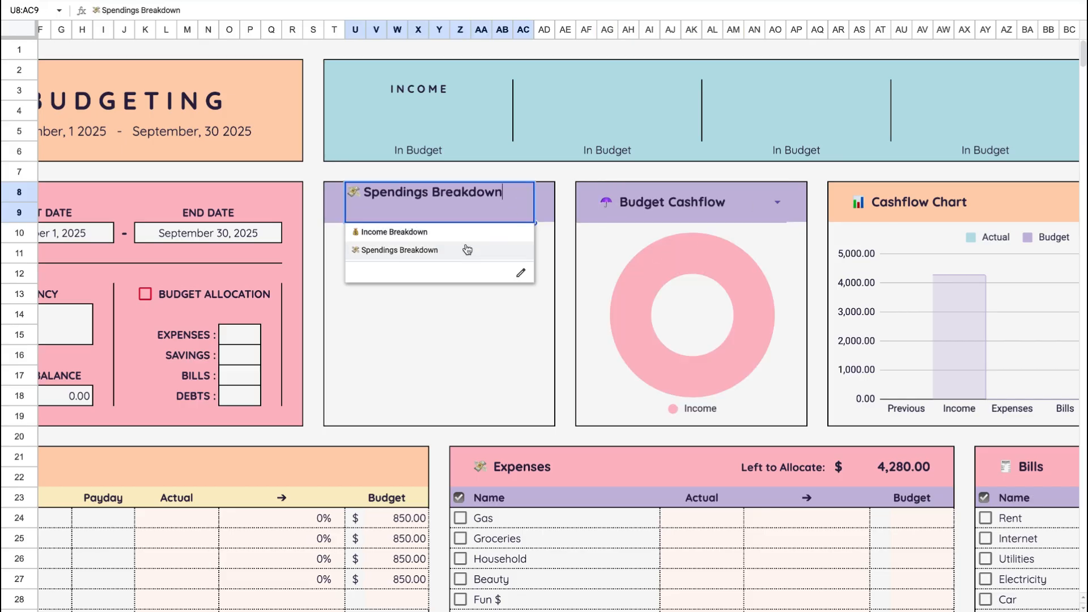
left_click(462, 236)
left_click(522, 201)
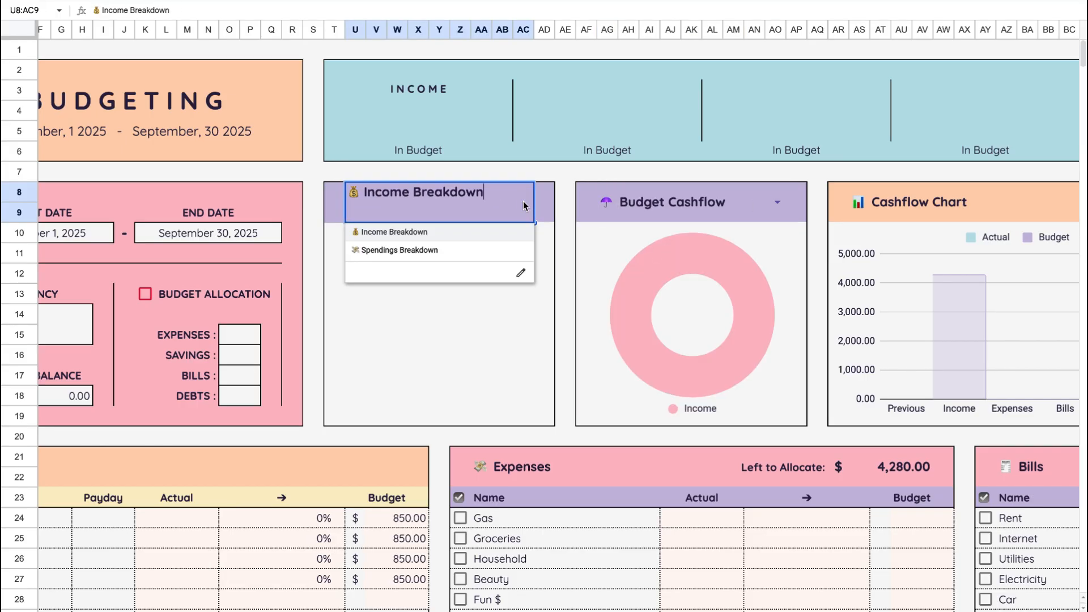
left_click(481, 250)
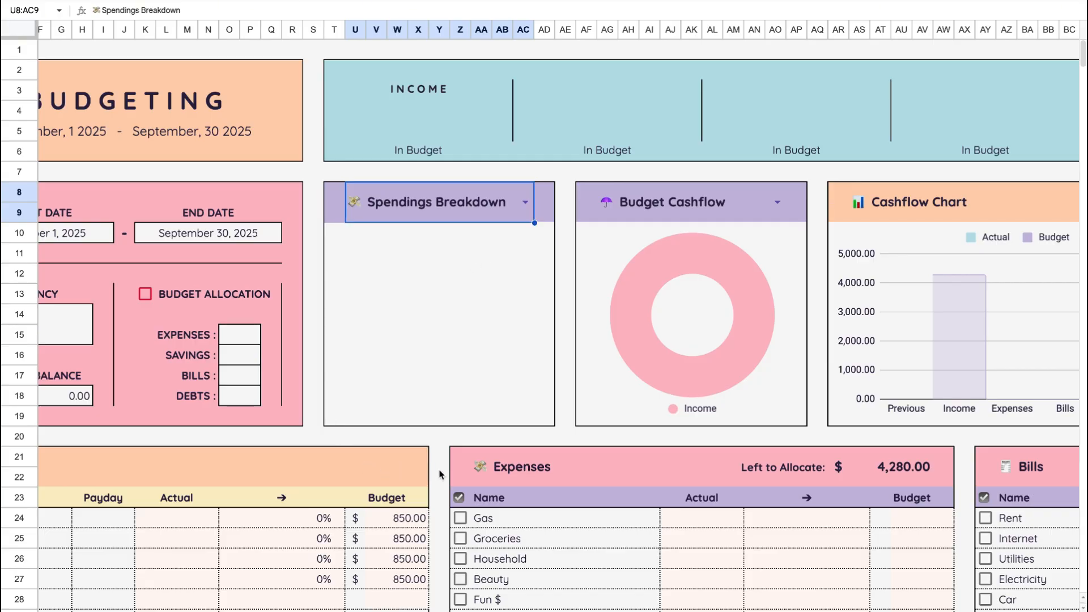
- Enable the Budget Allocation option in the budget settings
scroll(438, 469, "down", 5)
scroll(437, 470, "up", 1)
scroll(438, 470, "left", 2)
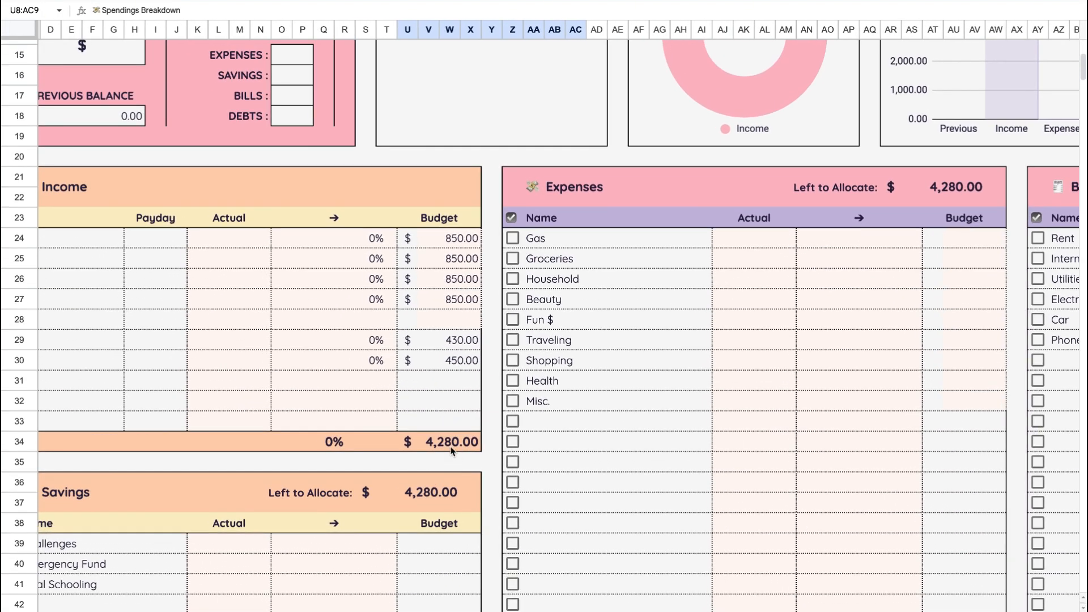
scroll(445, 452, "up", 2)
scroll(445, 451, "left", 2)
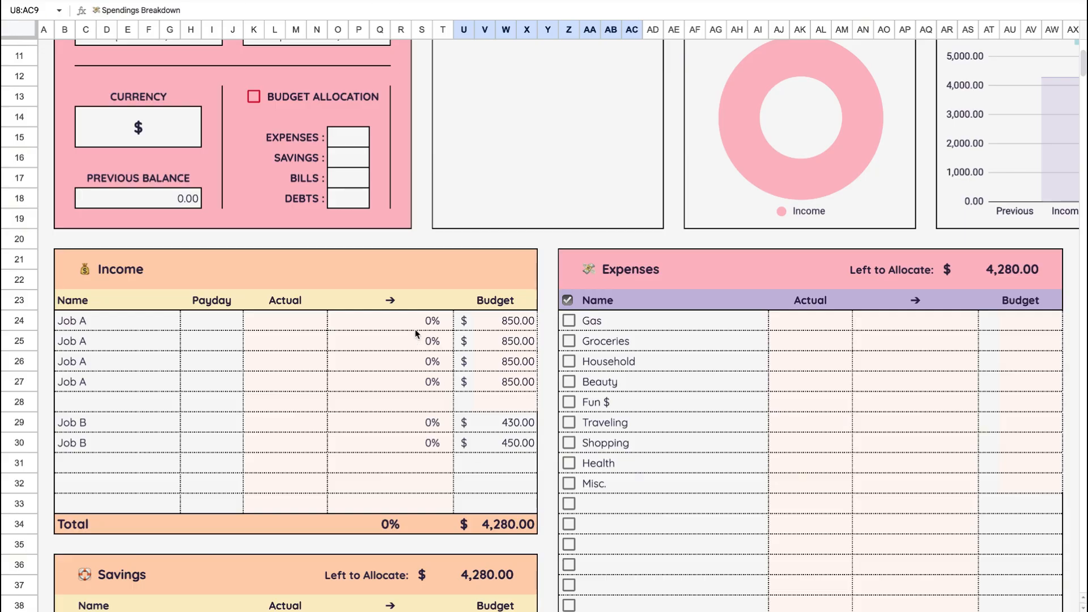
scroll(416, 334, "up", 3)
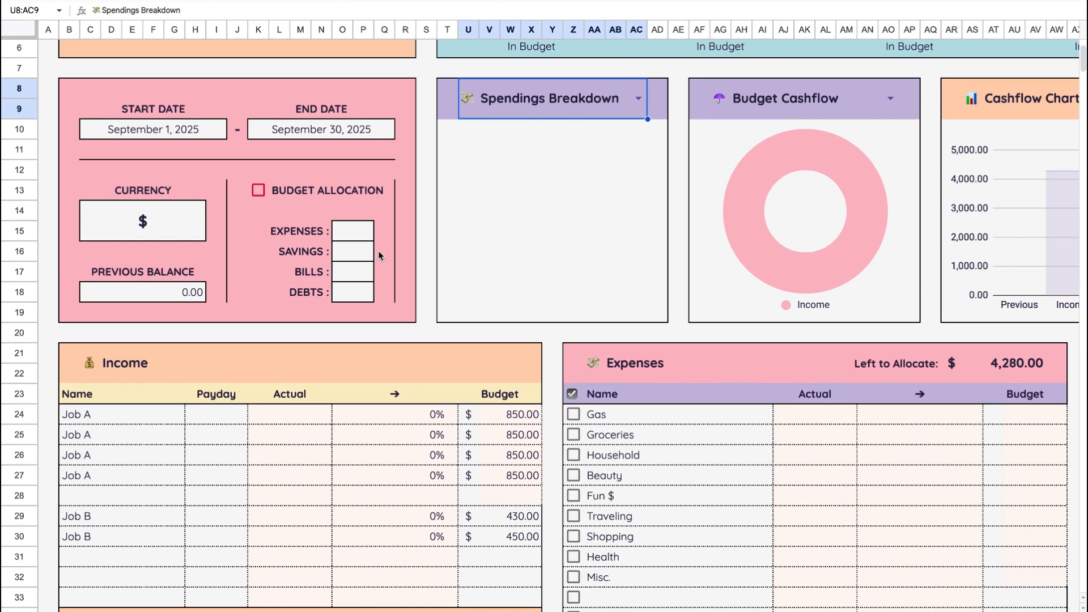
left_click(256, 189)
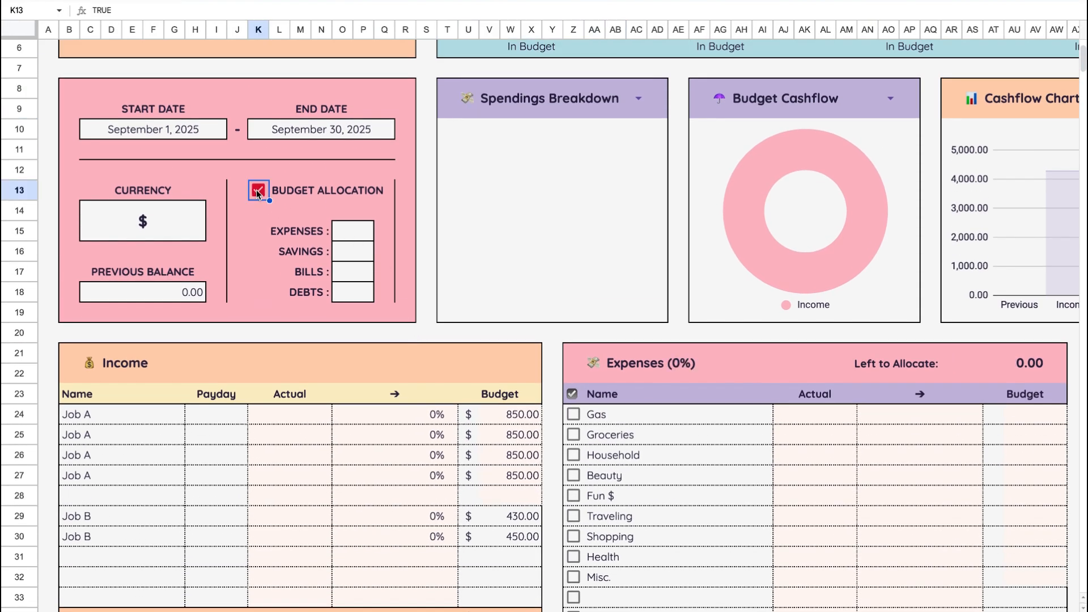
- Examine the allocation percentages and Left to Allocate amounts in the Expenses, Bills and Debts headers
scroll(425, 365, "right", 10)
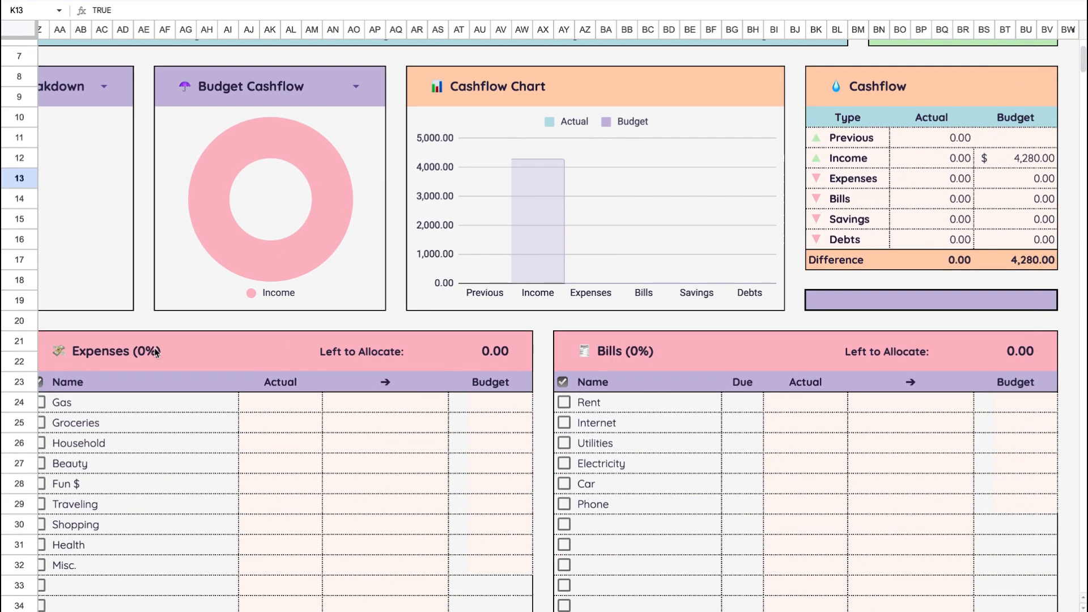
scroll(151, 352, "left", 10)
scroll(150, 353, "down", 4)
scroll(151, 351, "down", 8)
scroll(150, 352, "right", 8)
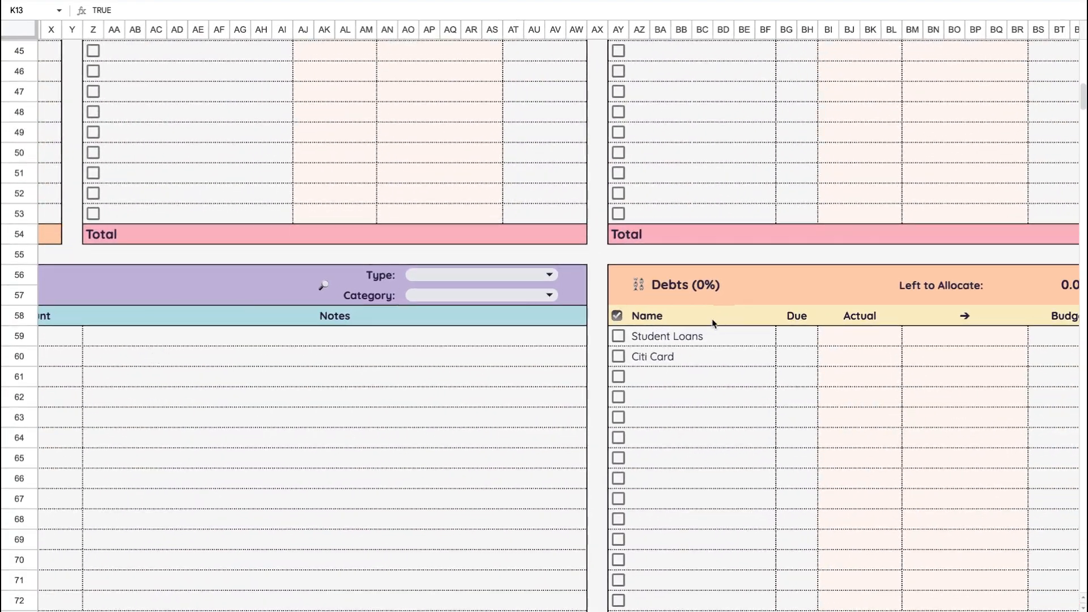
scroll(709, 318, "up", 12)
scroll(709, 318, "left", 3)
scroll(709, 319, "up", 2)
scroll(709, 318, "left", 5)
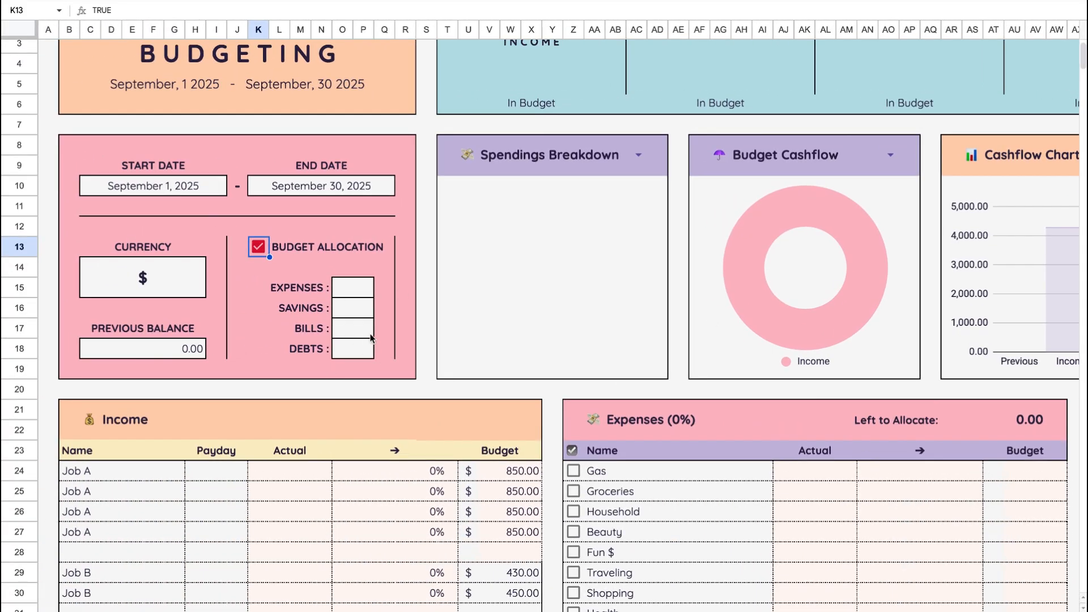
scroll(440, 443, "right", 1)
scroll(440, 437, "right", 2)
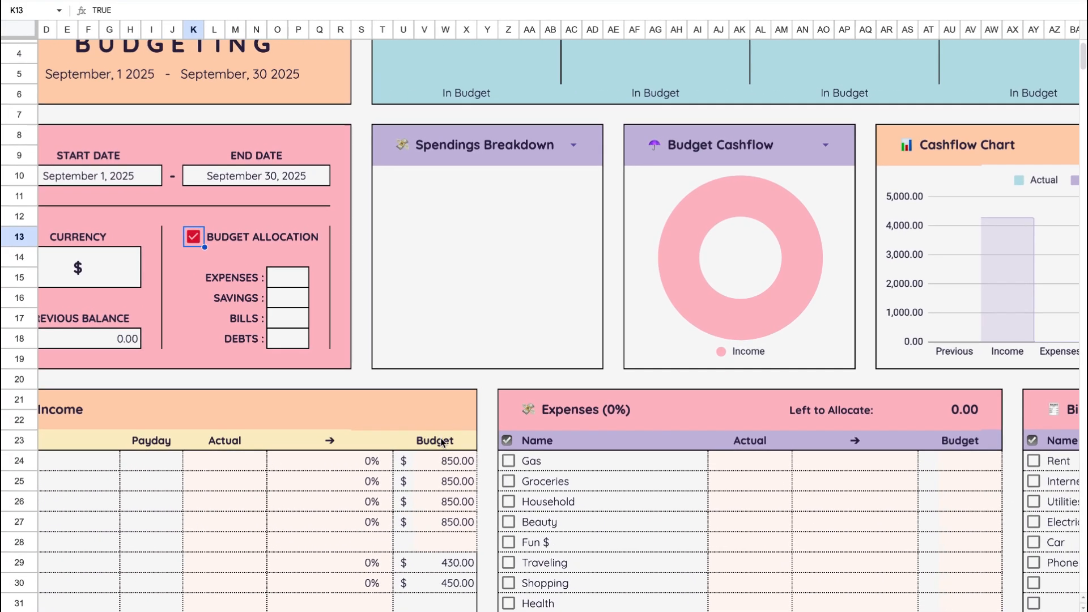
scroll(442, 442, "left", 3)
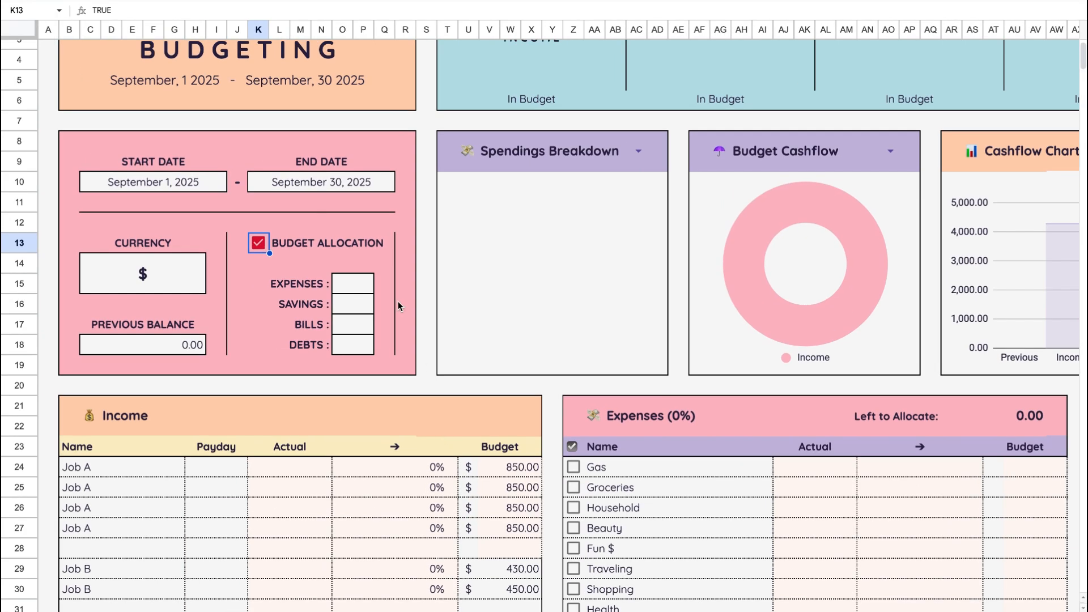
- Set the budget allocation to 45% for Bills and 10% for Expenses
left_click(348, 325)
left_click(313, 327)
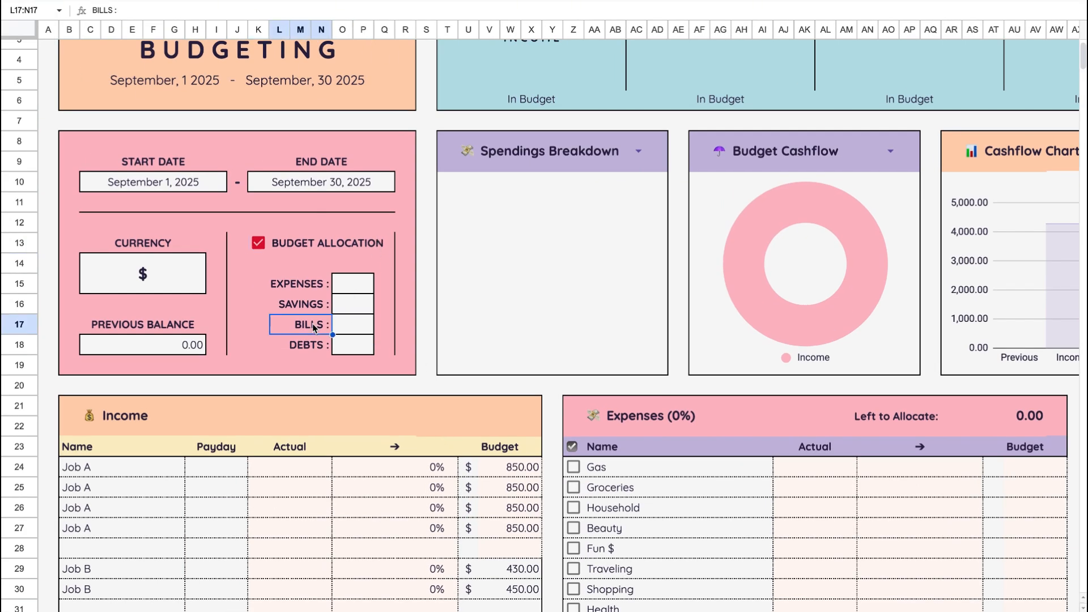
left_click(359, 326)
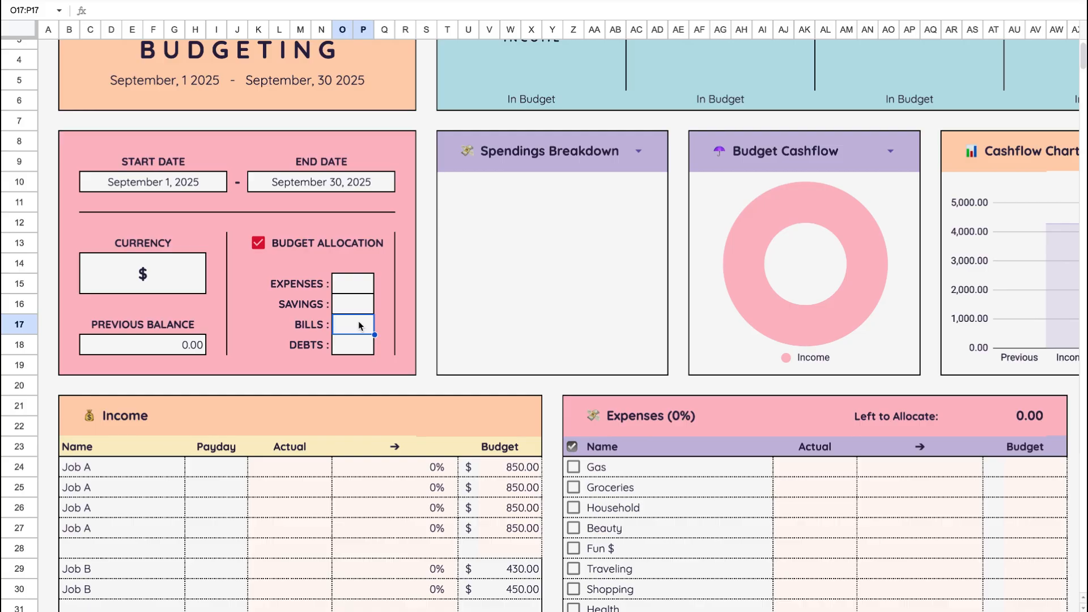
type("45")
left_click(351, 291)
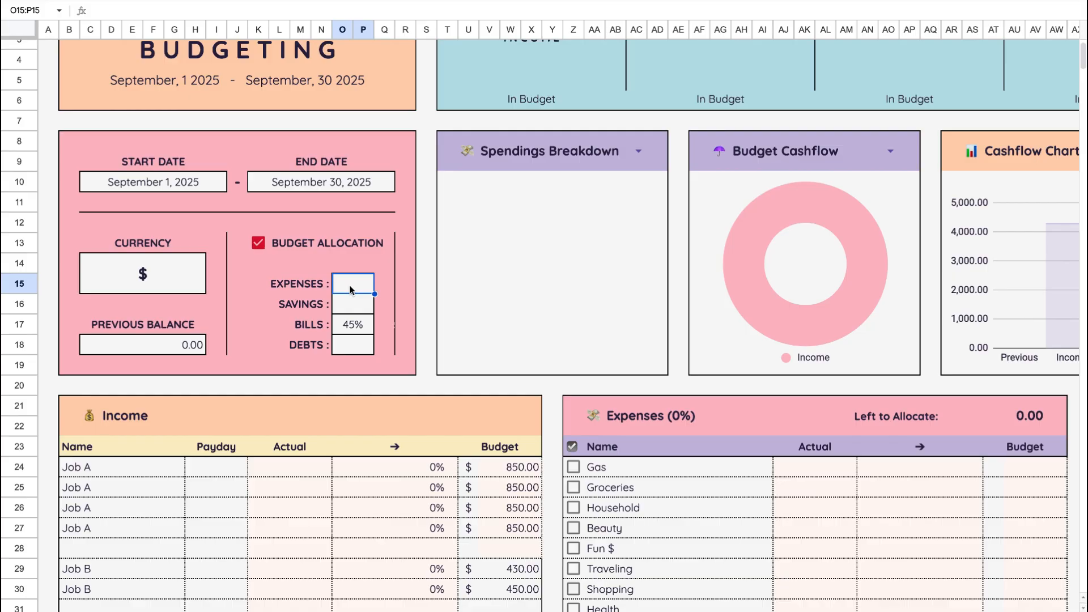
type("10")
left_click(358, 308)
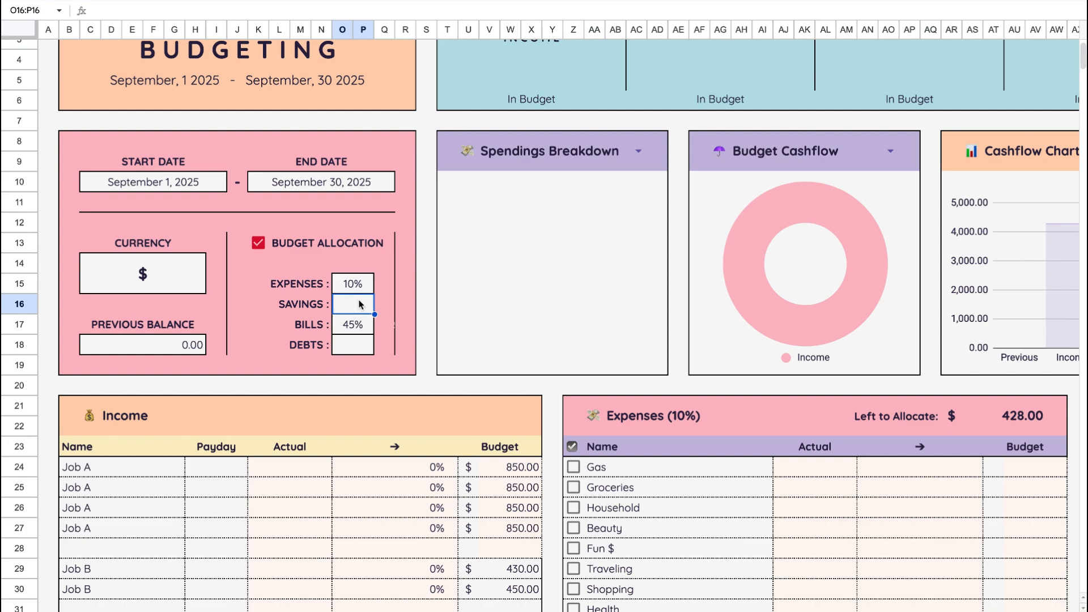
- Set the budget allocation to 25% for Debts and 20% for Savings
left_click(356, 352)
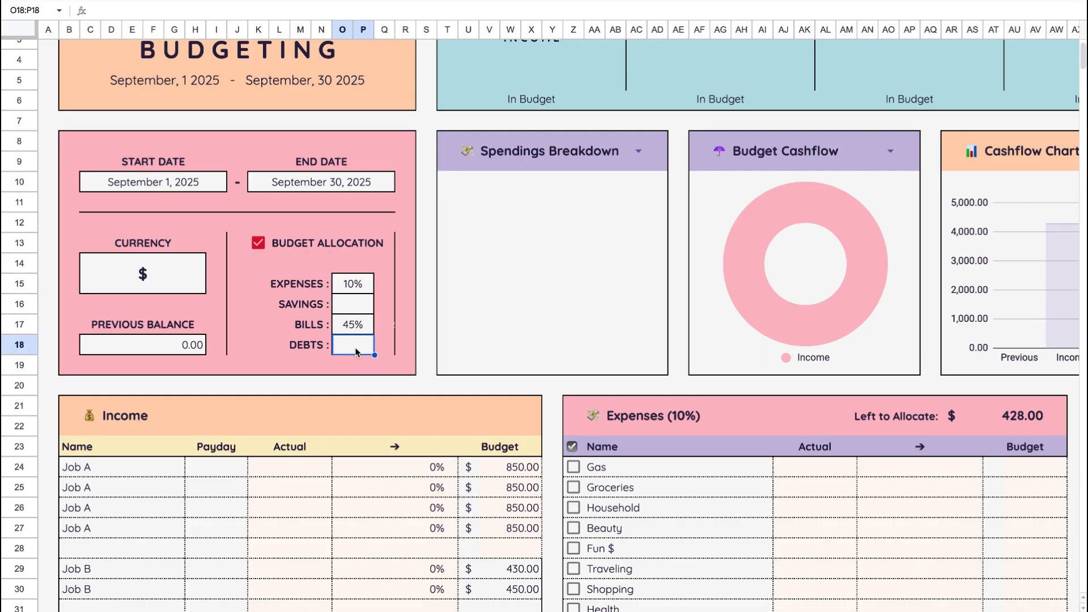
type("25")
left_click(359, 308)
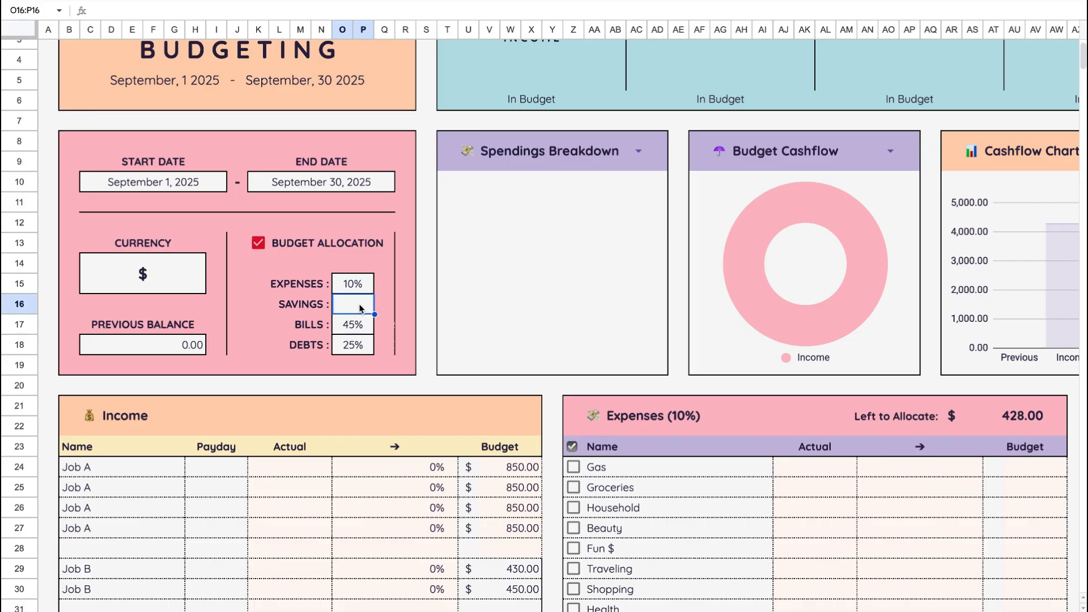
type("20")
key("Return")
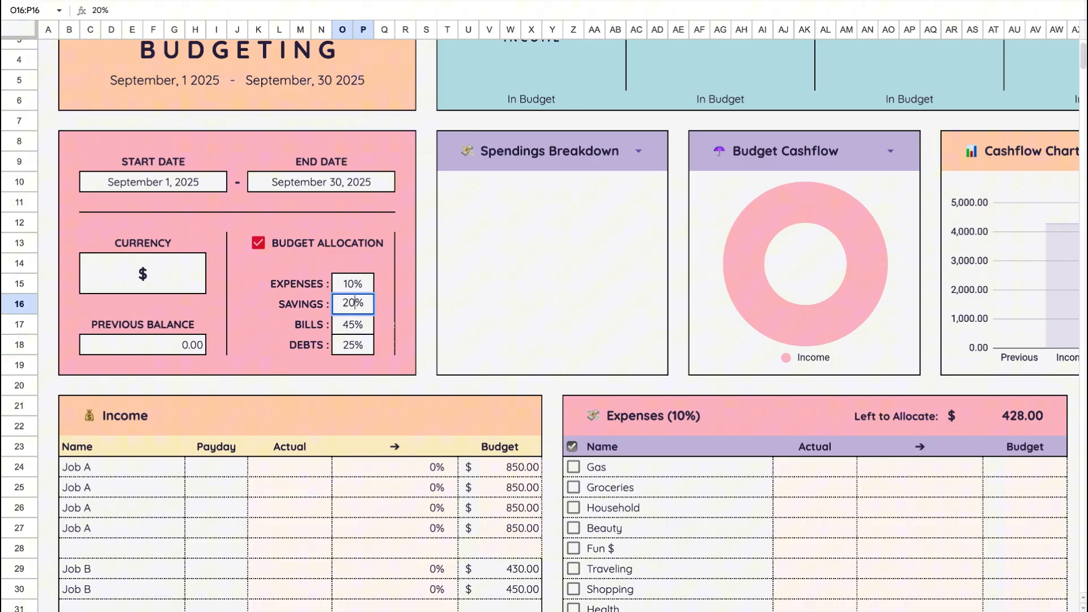
left_click(406, 382)
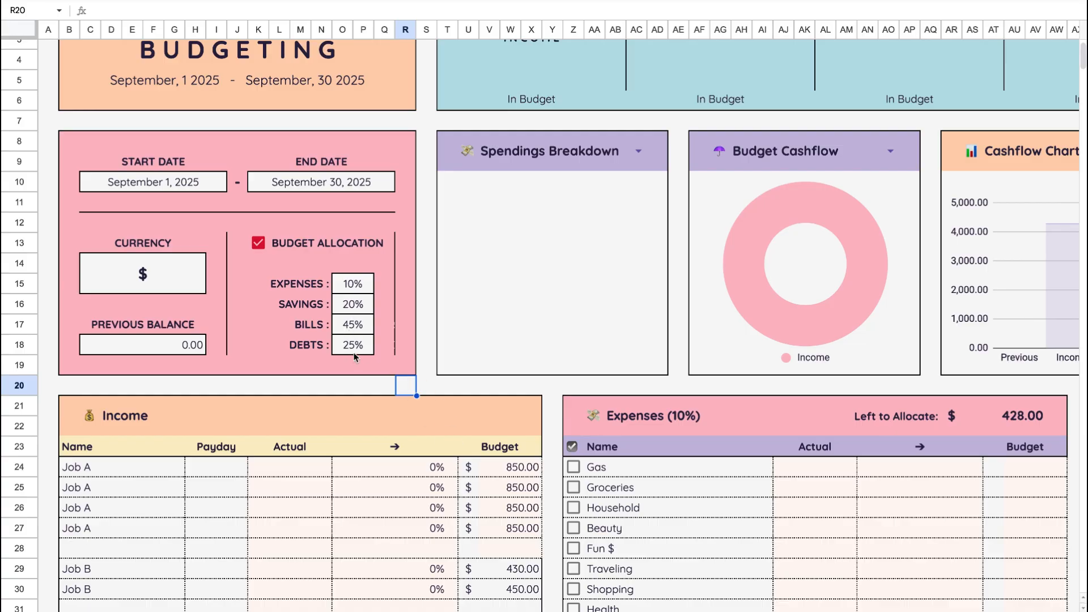
- Enter budgets of 1749 for Rent and 65 for Internet in the Bills table
scroll(436, 440, "down", 10)
scroll(436, 439, "right", 5)
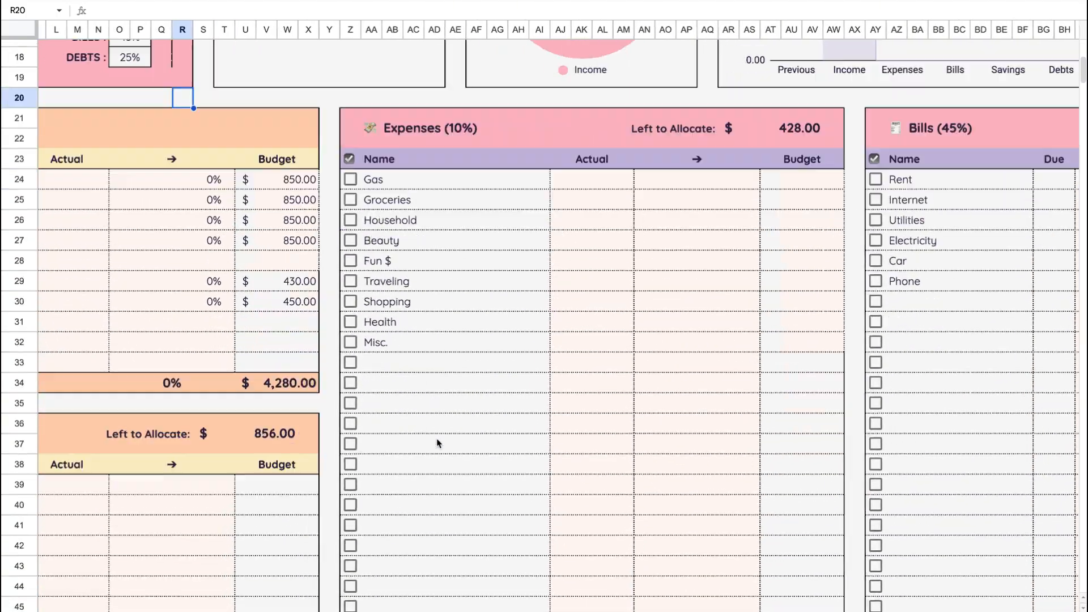
scroll(436, 437, "right", 5)
scroll(436, 438, "up", 10)
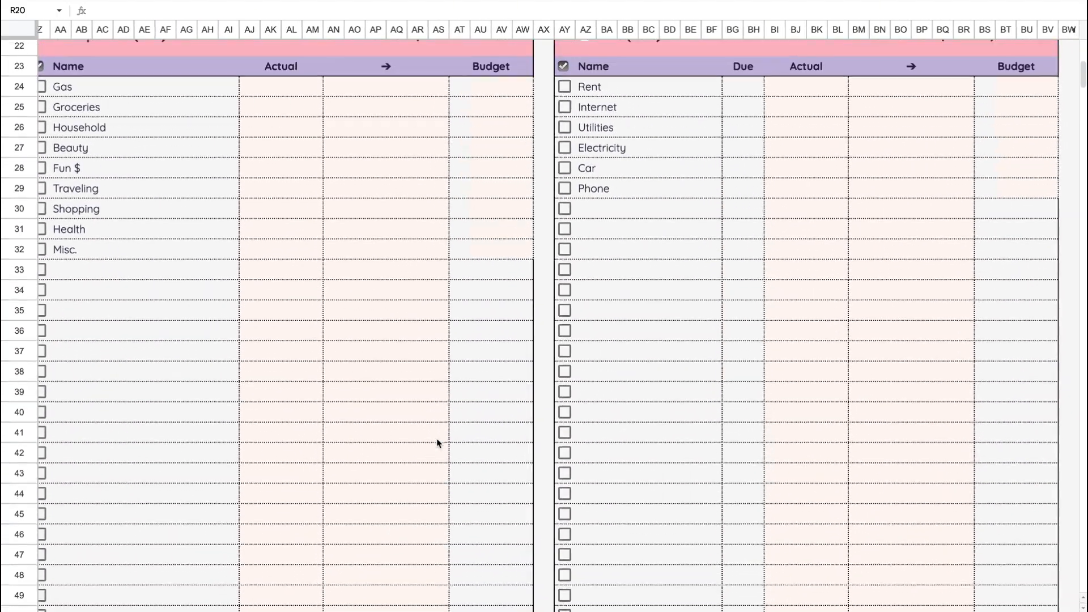
scroll(437, 437, "down", 2)
scroll(437, 437, "right", 1)
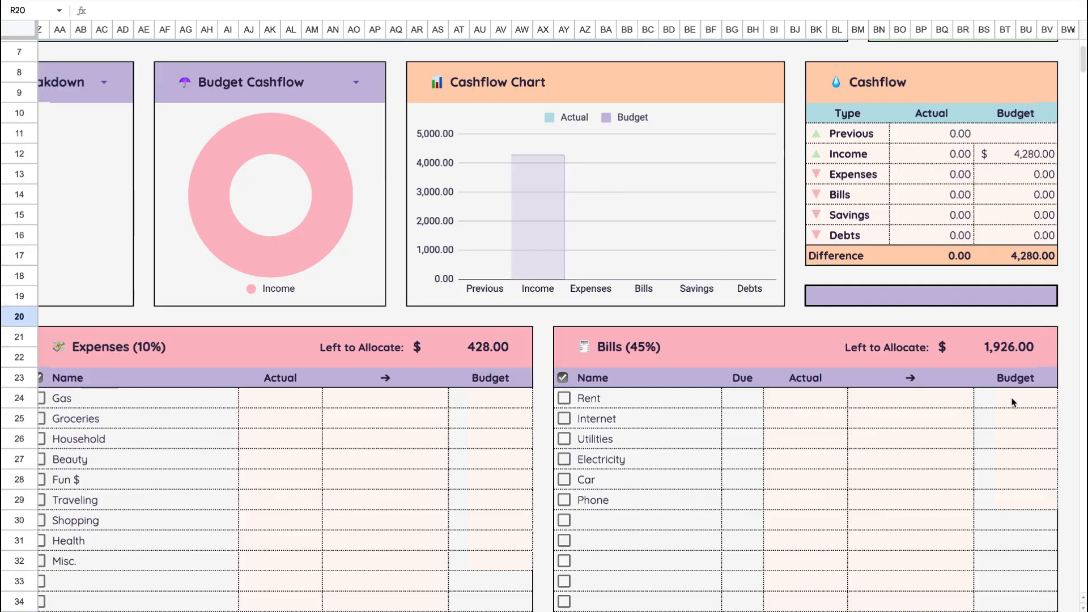
scroll(730, 493, "down", 1)
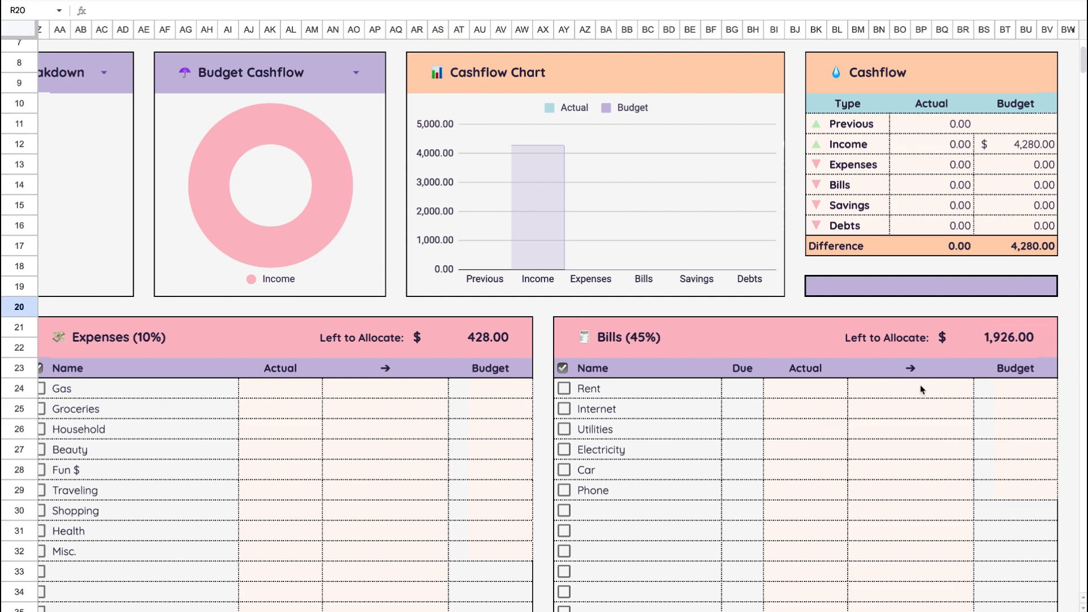
left_click(1018, 388)
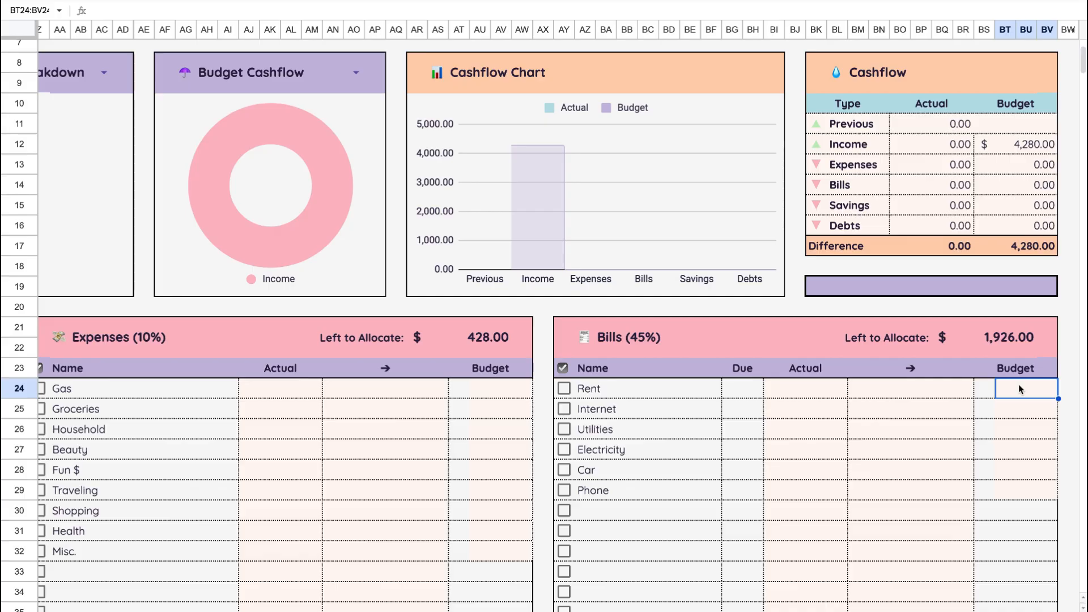
type("1749")
left_click(1018, 416)
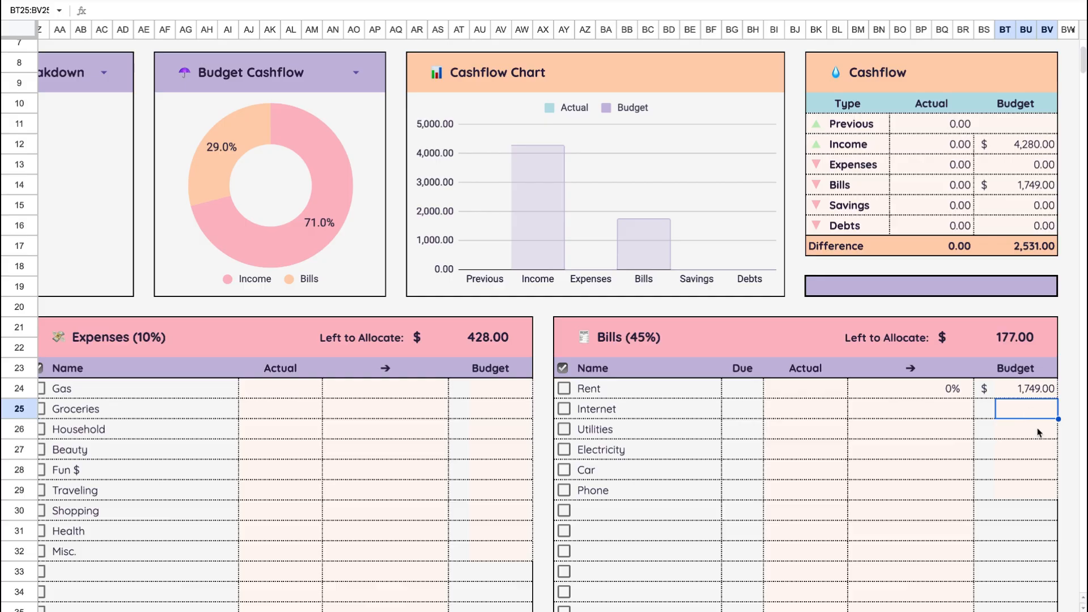
type("65")
key("Return")
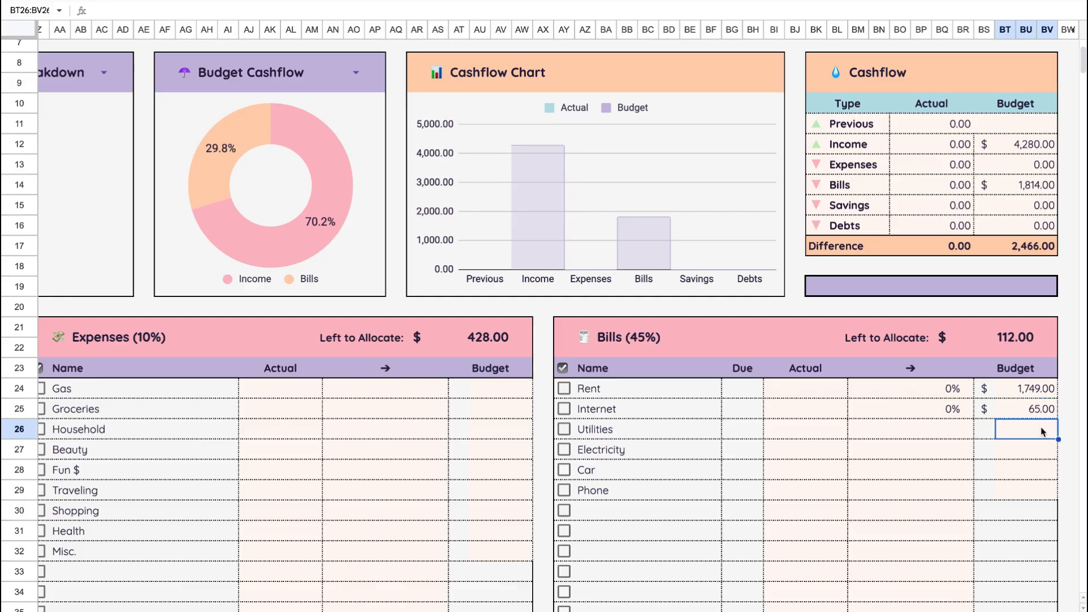
- Enter budgets of 160 for Utilities and 30 for Electricity in the Bills table
type("160")
key("Return")
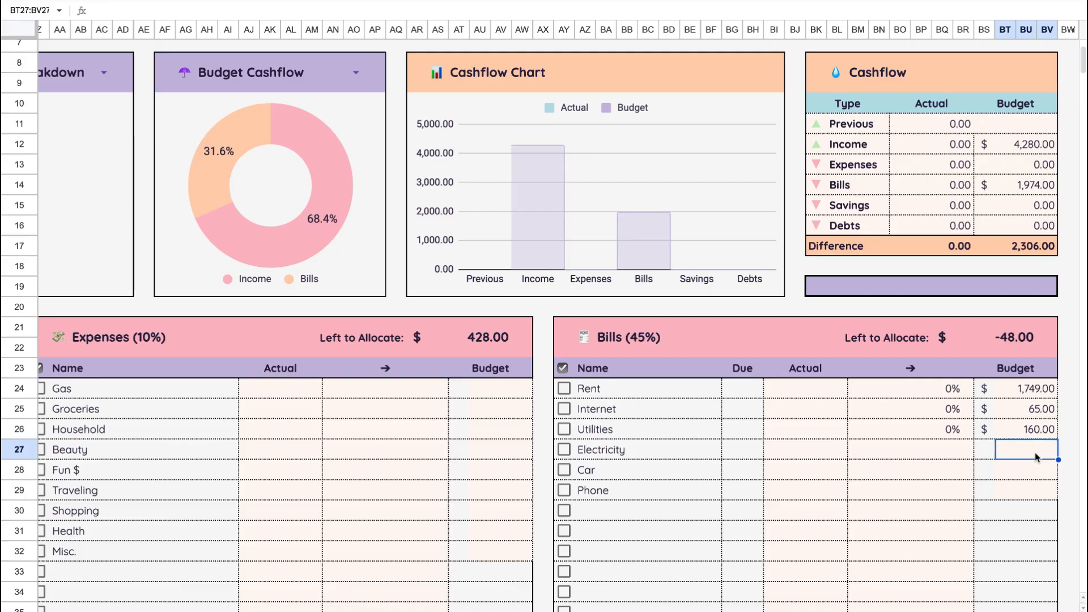
type("30")
key("Return")
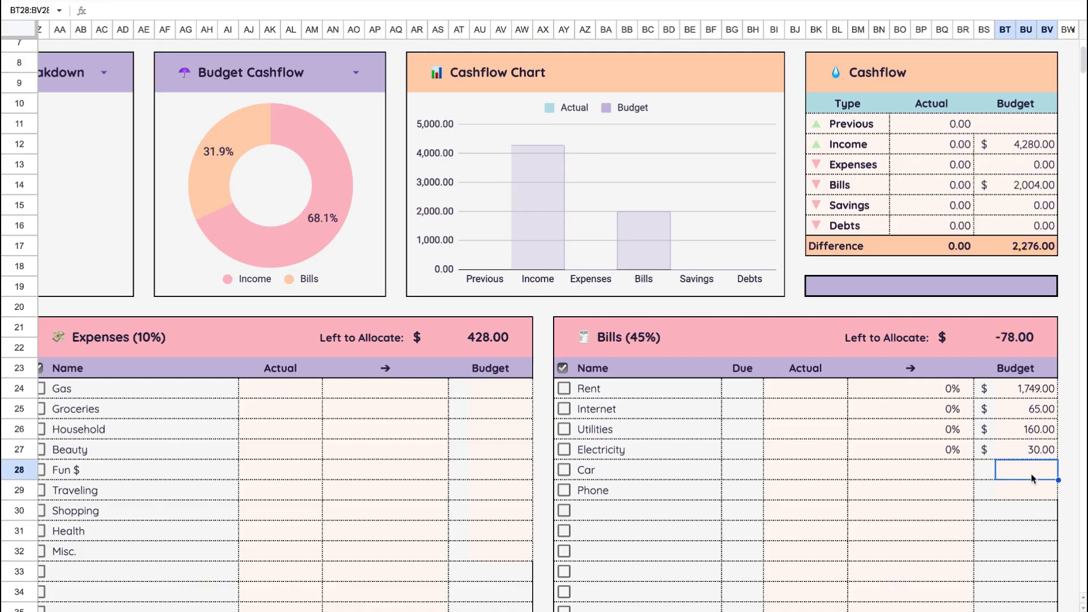
- Enter budgets of 120 for Car and 30 for Phone in the Bills table
type("120")
left_click(1030, 498)
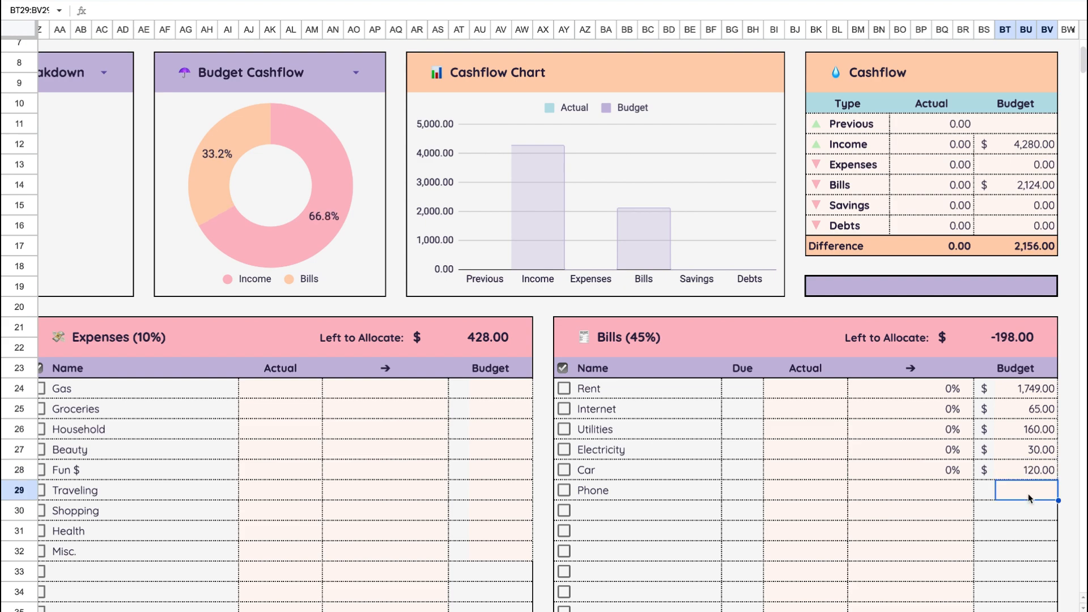
type("30")
left_click(1018, 543)
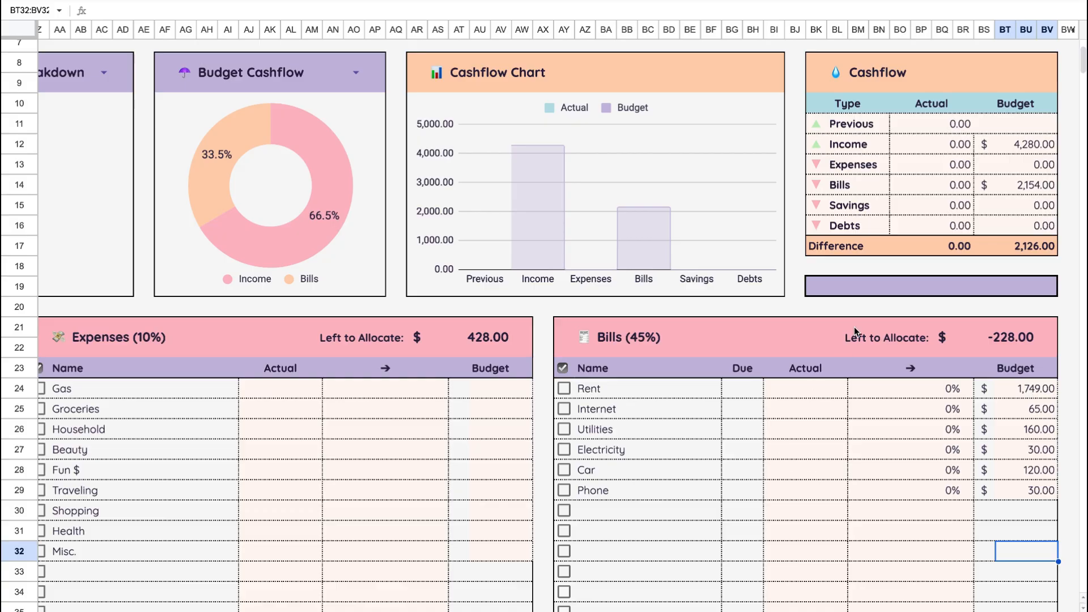
- Enter budgets of 40 for Gas and 50 for Groceries in the Expenses table
scroll(563, 450, "left", 3)
scroll(564, 450, "down", 1)
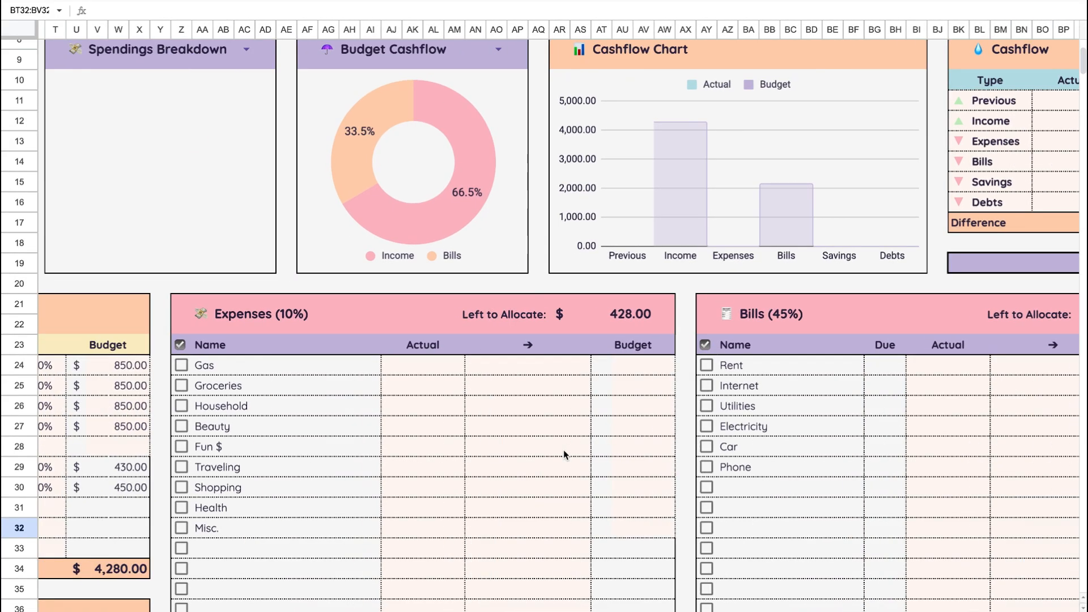
scroll(564, 450, "left", 1)
scroll(563, 450, "down", 1)
left_click(676, 342)
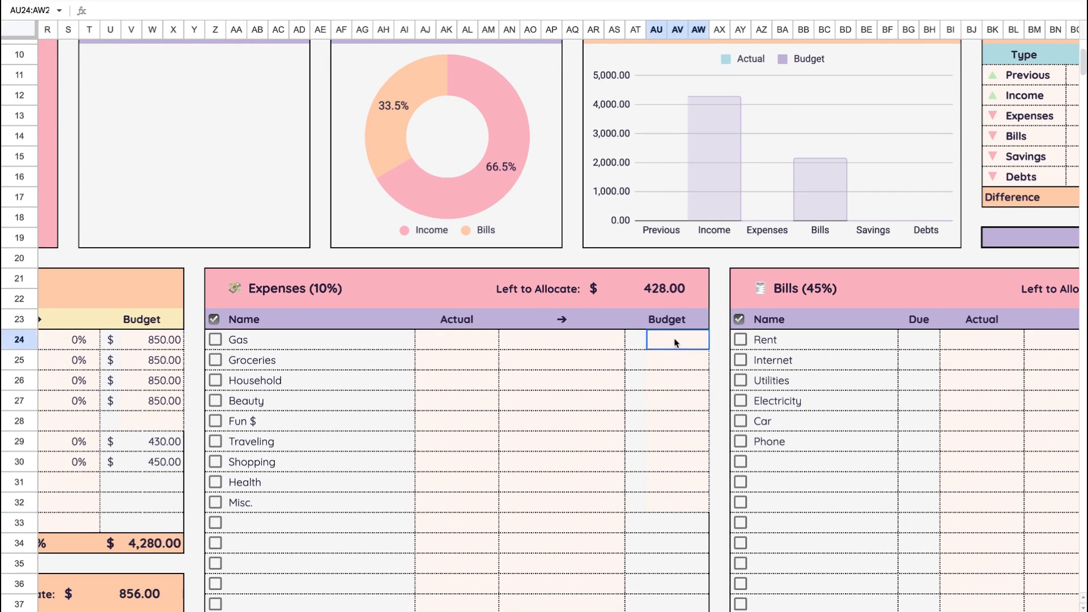
type("40")
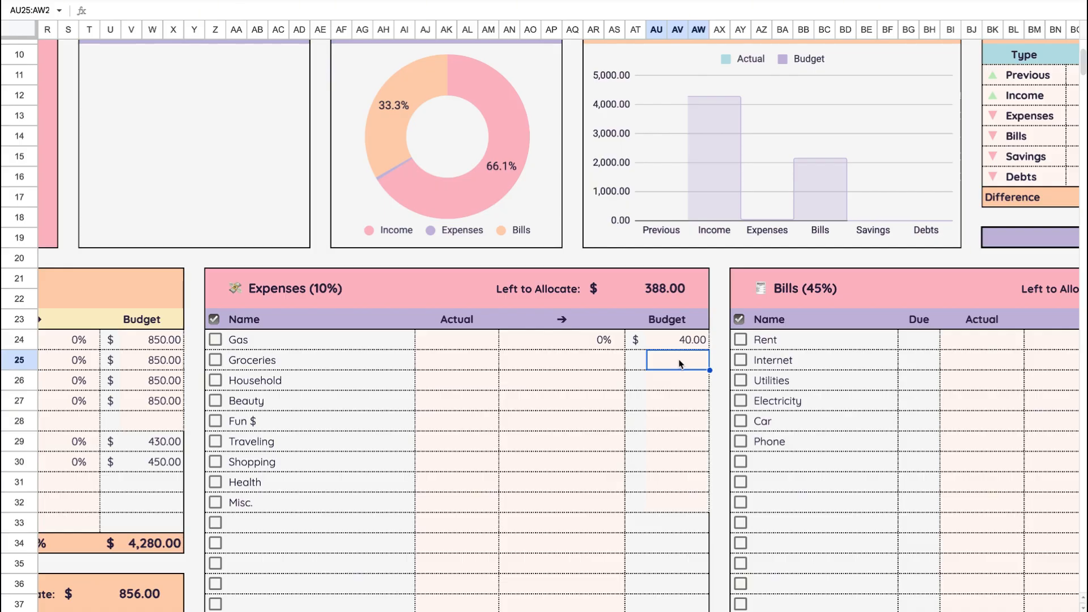
type("50")
key("Return")
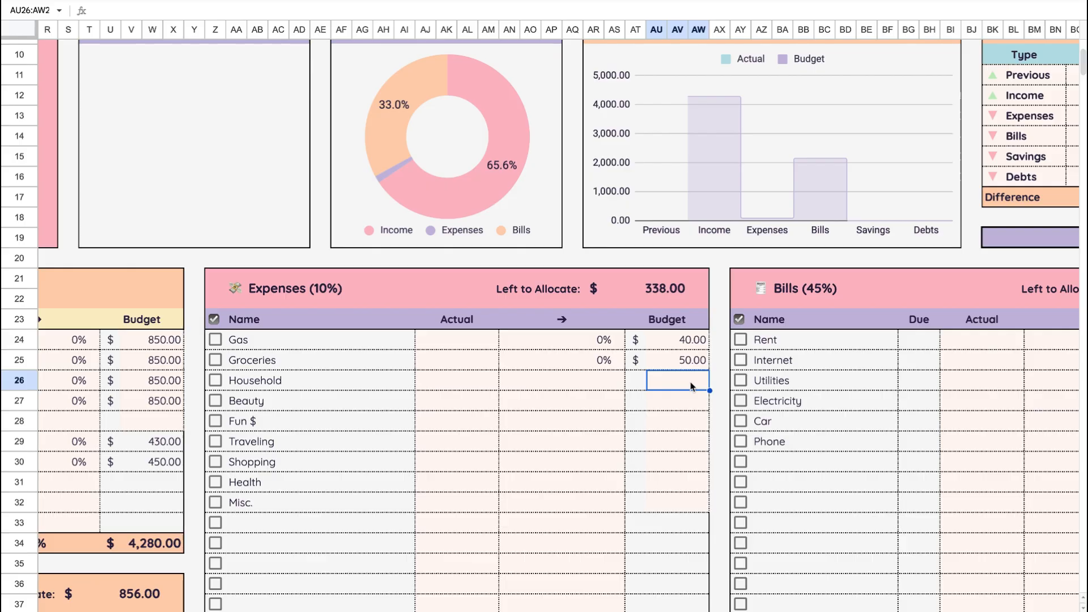
- Enter a budget of 10 each for Household and Beauty in the Expenses table
type("10")
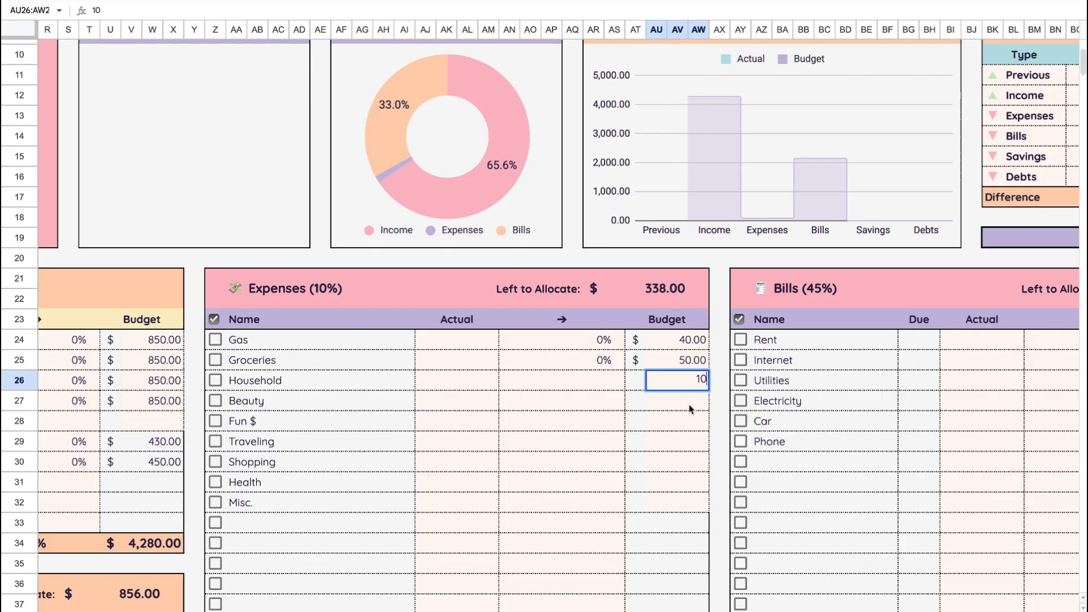
key("Return")
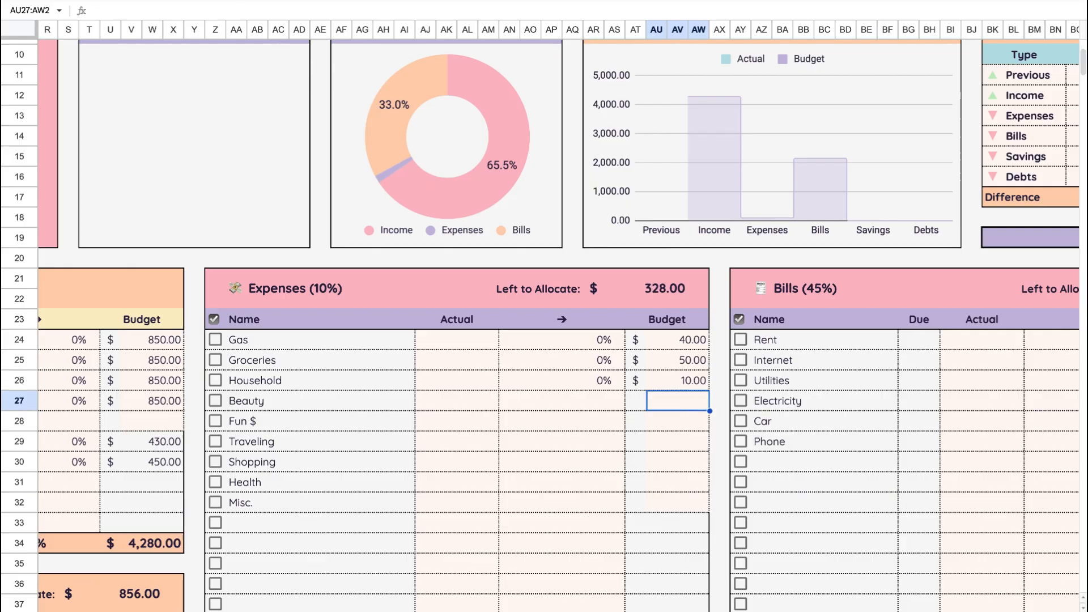
type("10")
key("Return")
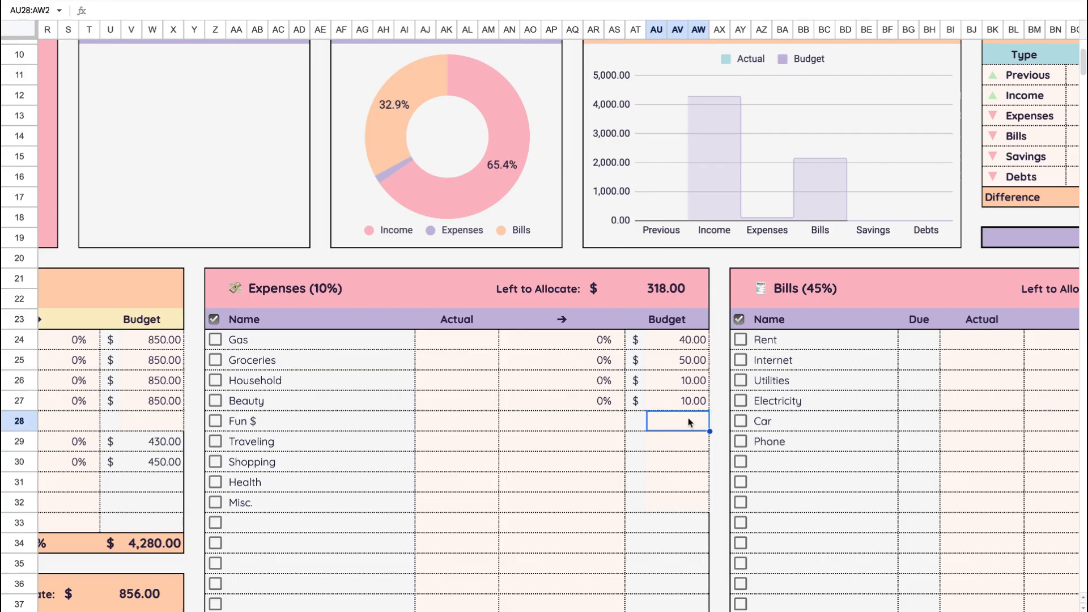
- Enter budgets of 50 for Fun $ and 100 for Health in the Expenses table
type("50")
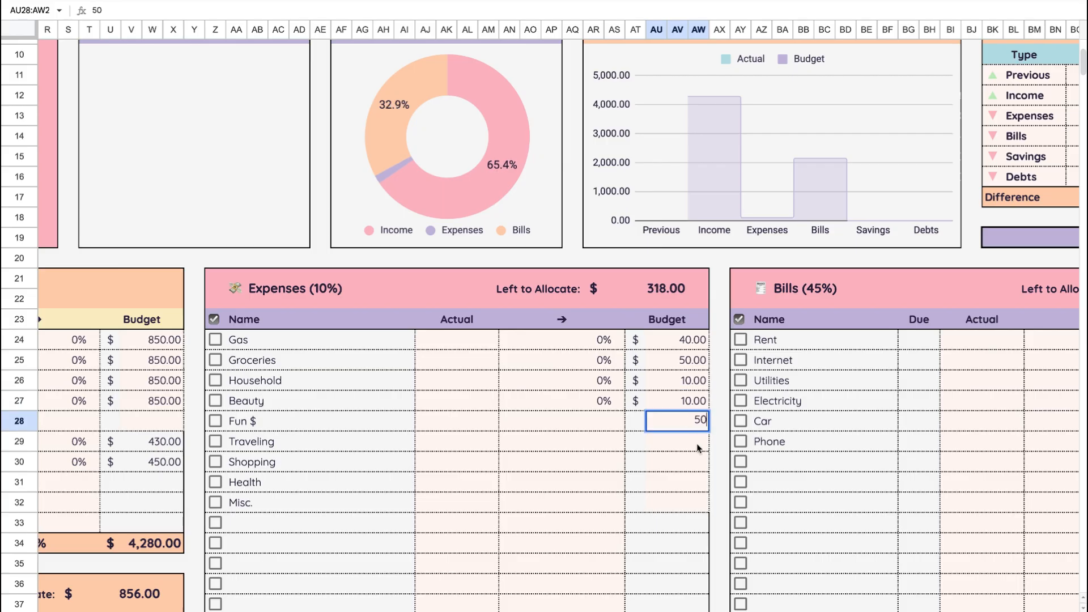
key("Return")
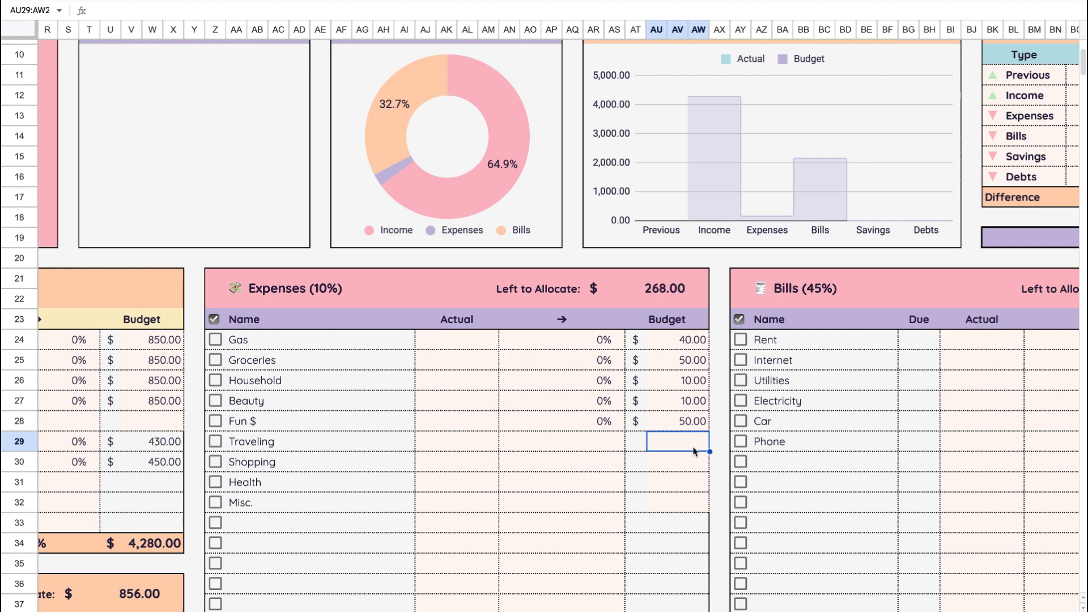
left_click(688, 485)
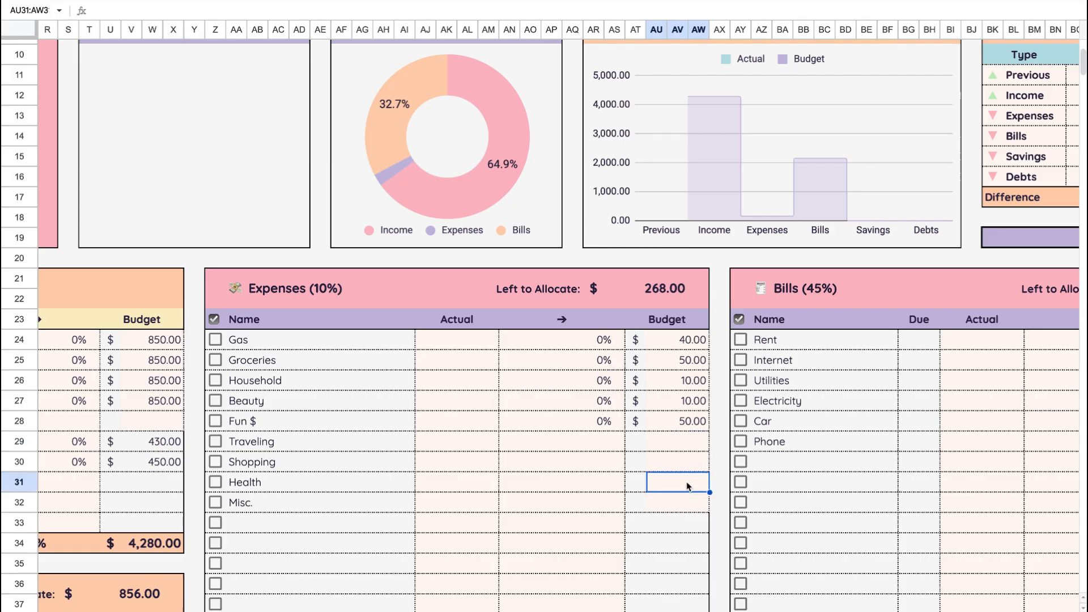
type("100")
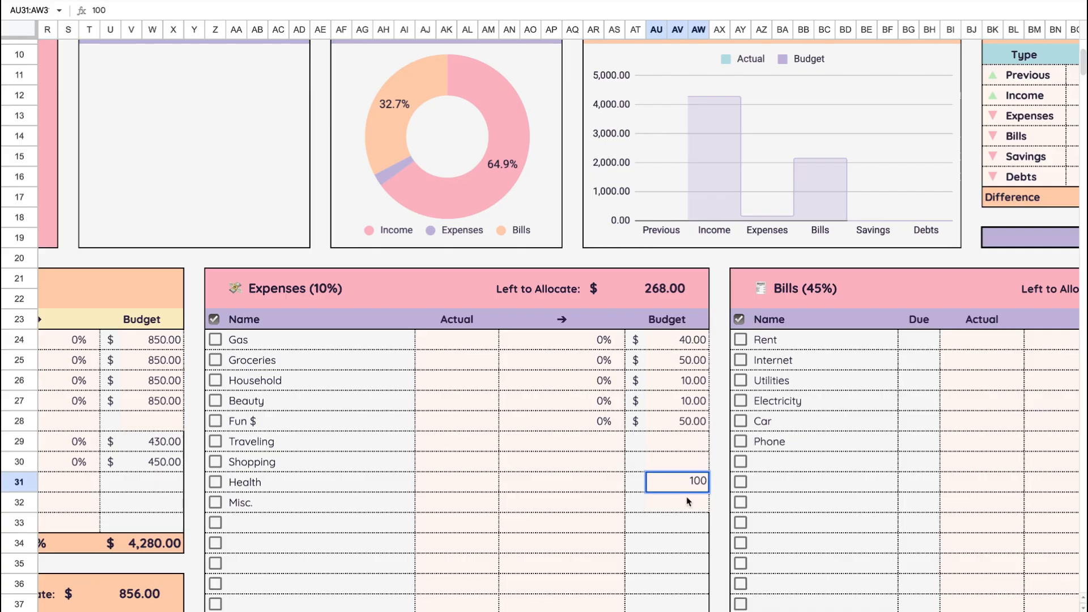
key("Return")
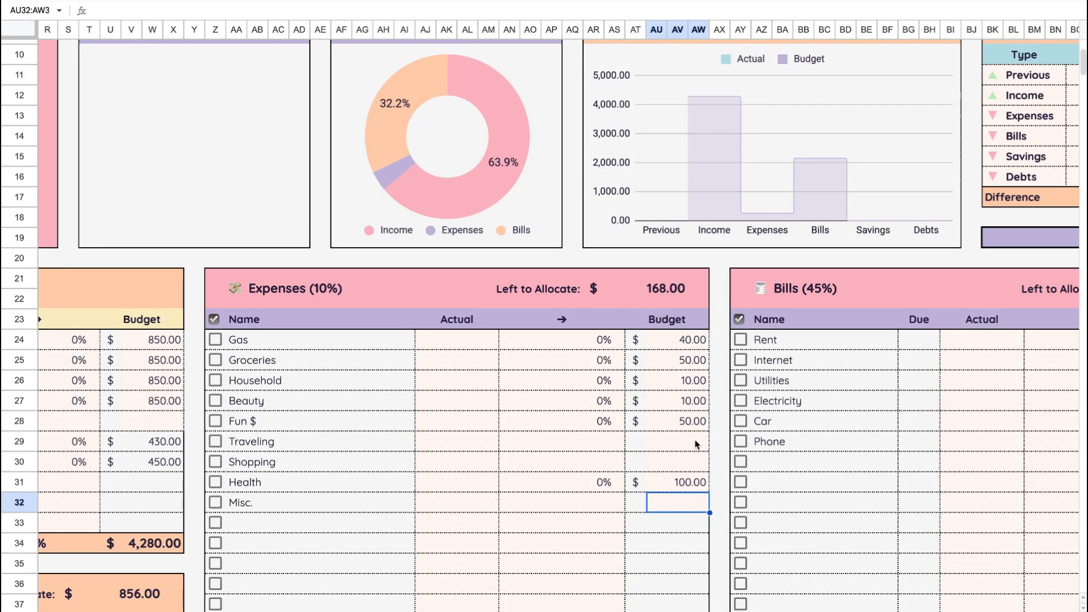
- Enter a budget of 50 for Traveling in the Expenses table
left_click(696, 444)
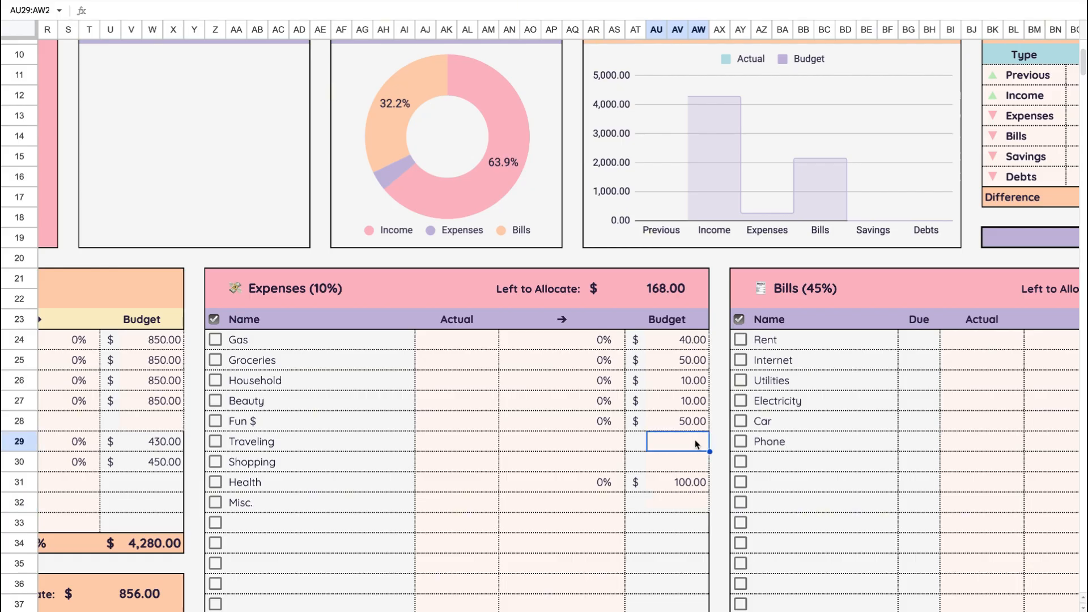
type("50")
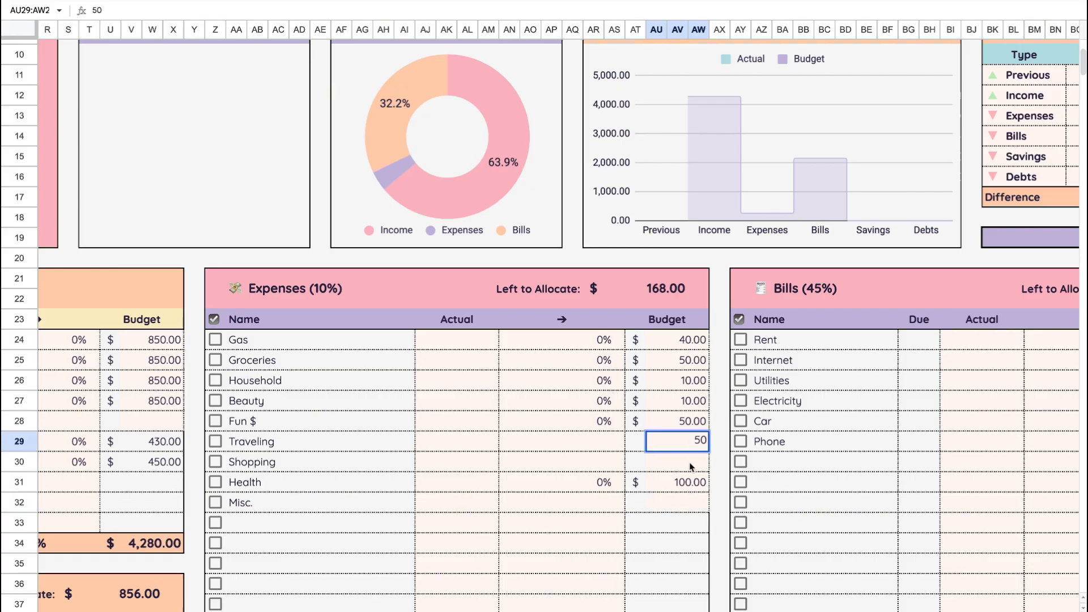
left_click(666, 521)
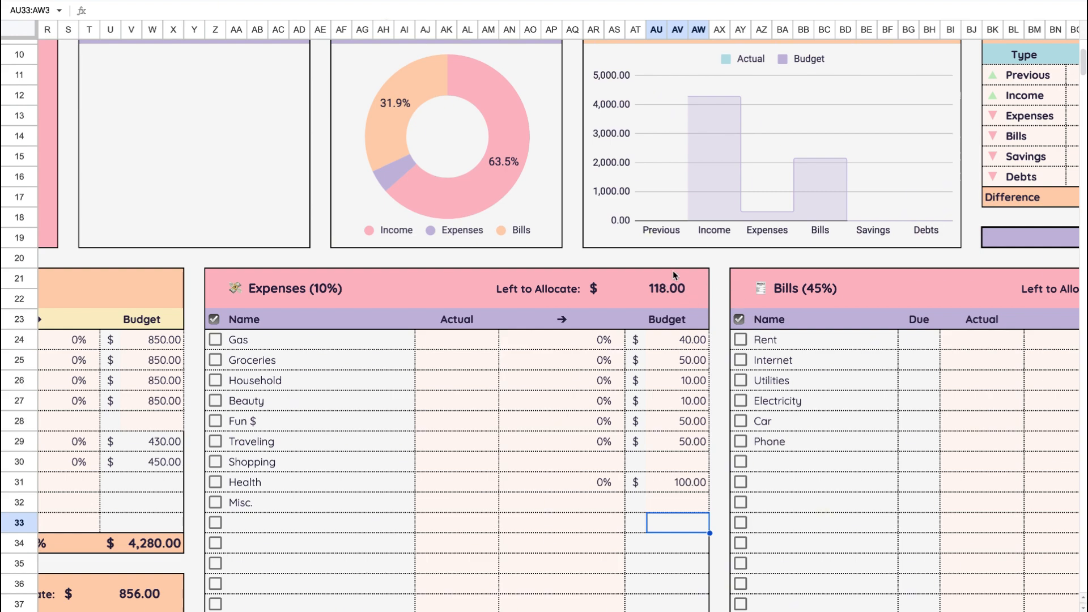
scroll(569, 498, "left", 1)
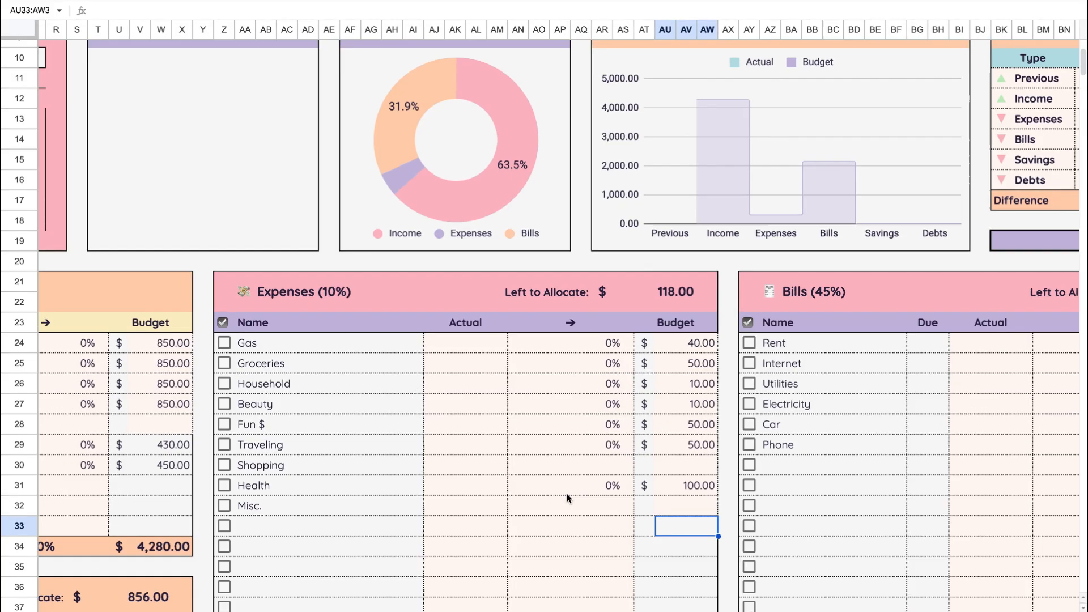
- Set the Expenses percentage in the budget allocation section to 8%
scroll(567, 498, "left", 5)
scroll(566, 498, "up", 2)
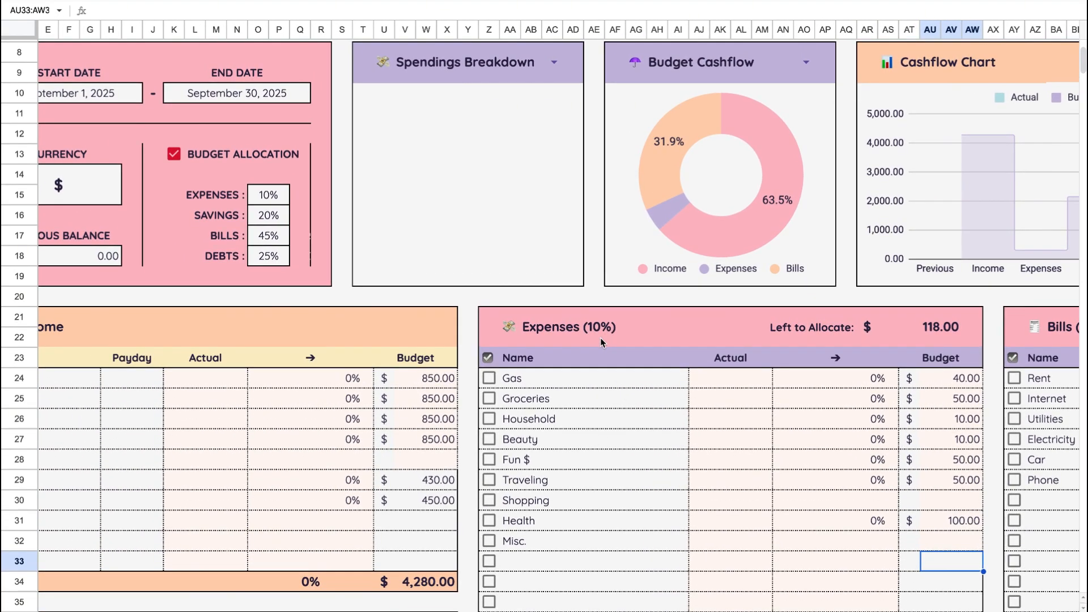
left_click(270, 198)
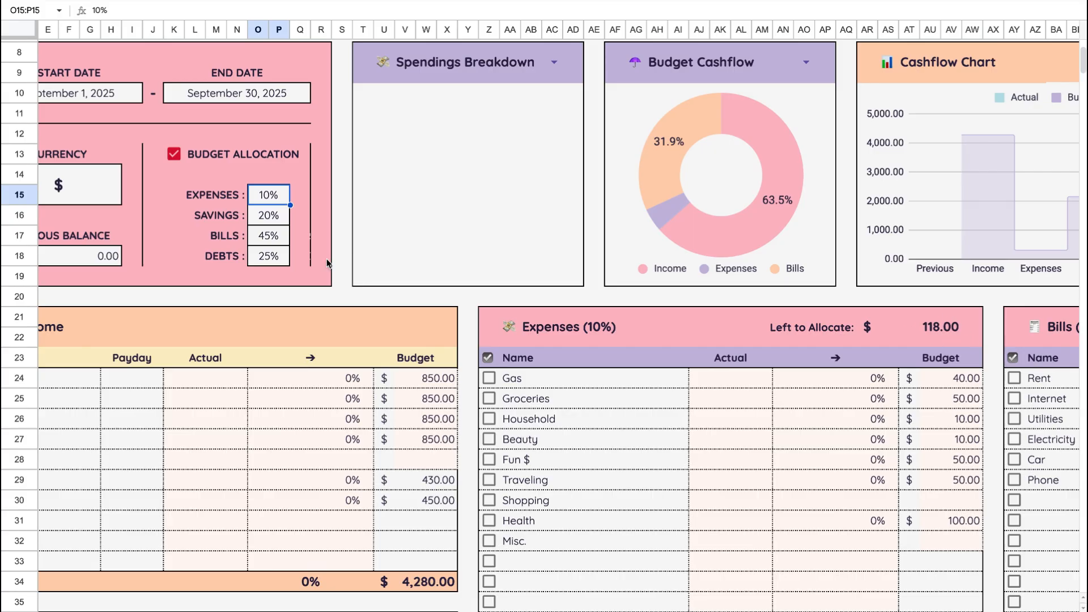
double_click(268, 194)
key("BackSpace")
key("BackSpace")
type("8")
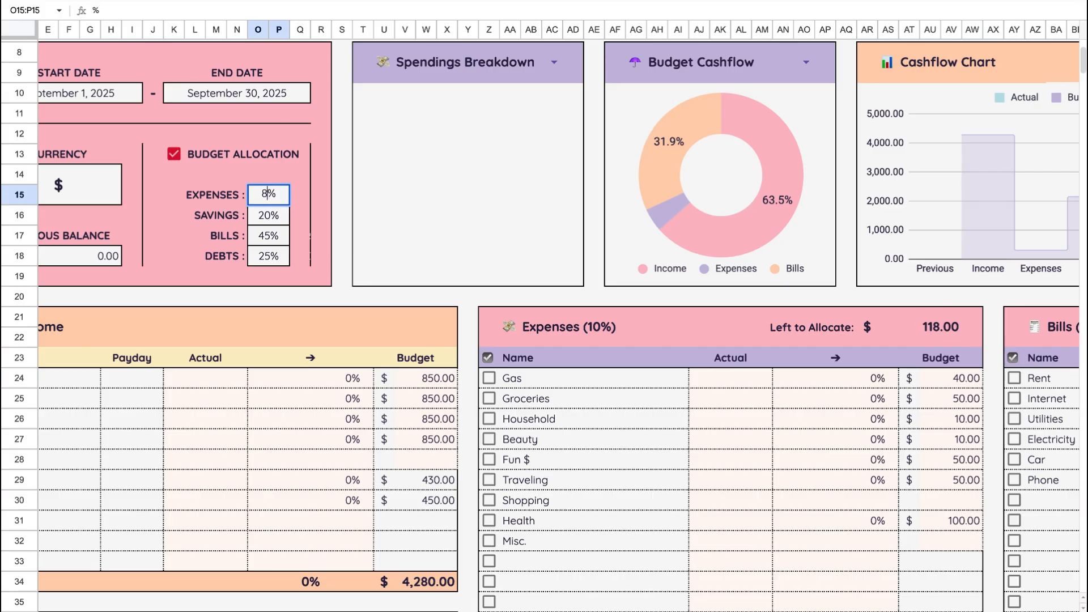
key("Return")
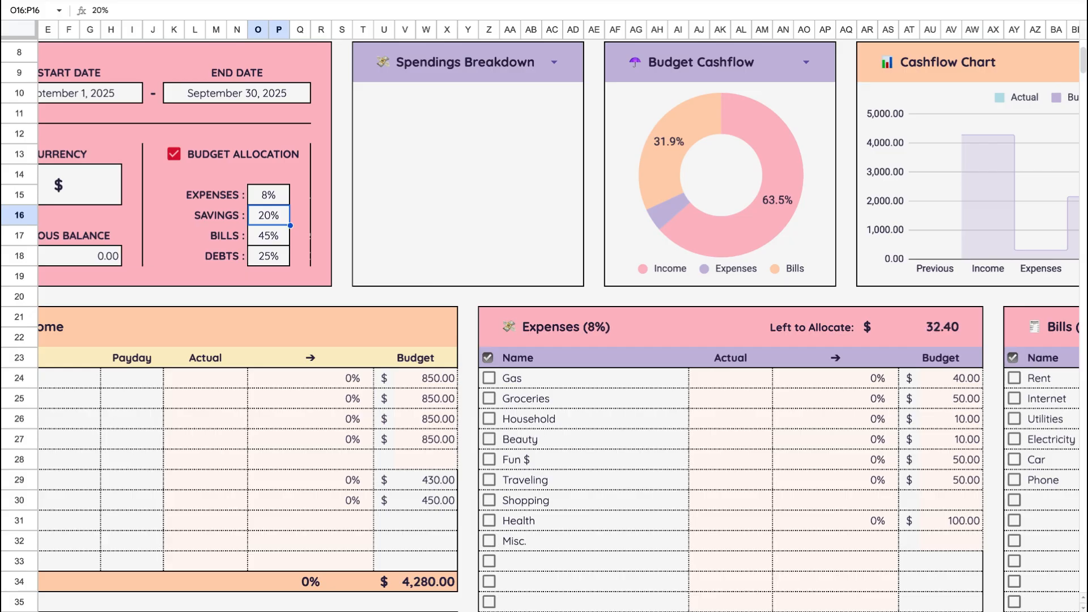
- Try an Expenses allocation of 7% and return it to 8%
double_click(273, 197)
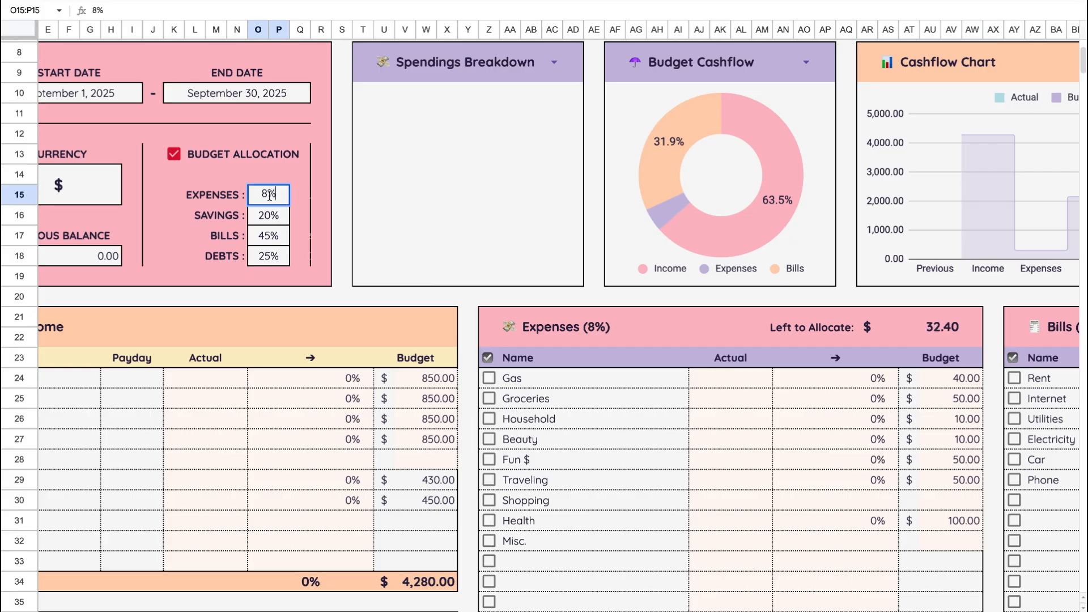
key("BackSpace")
type("7")
key("Return")
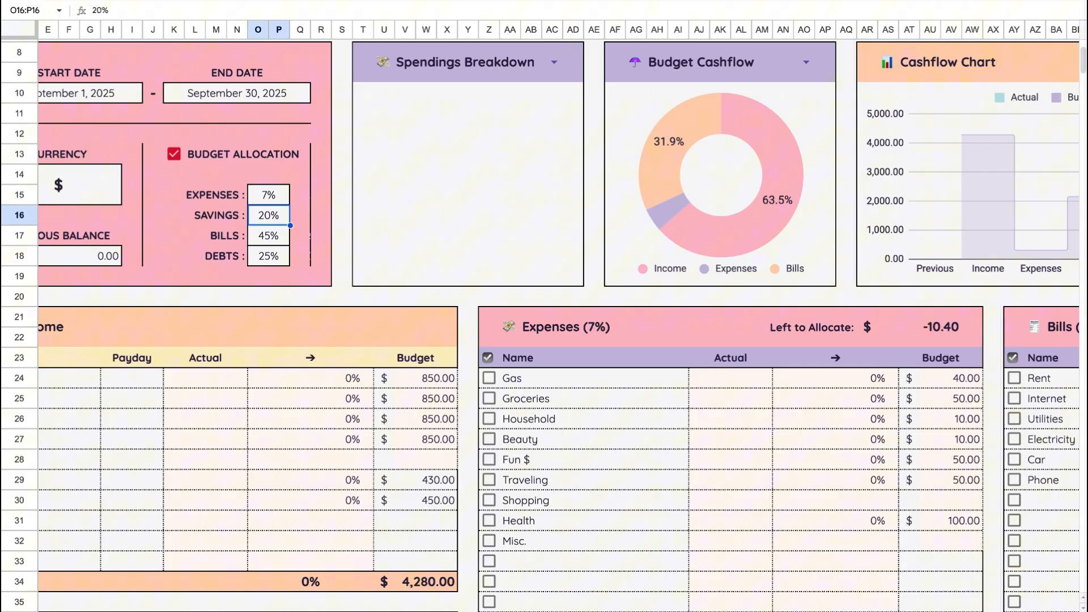
double_click(267, 195)
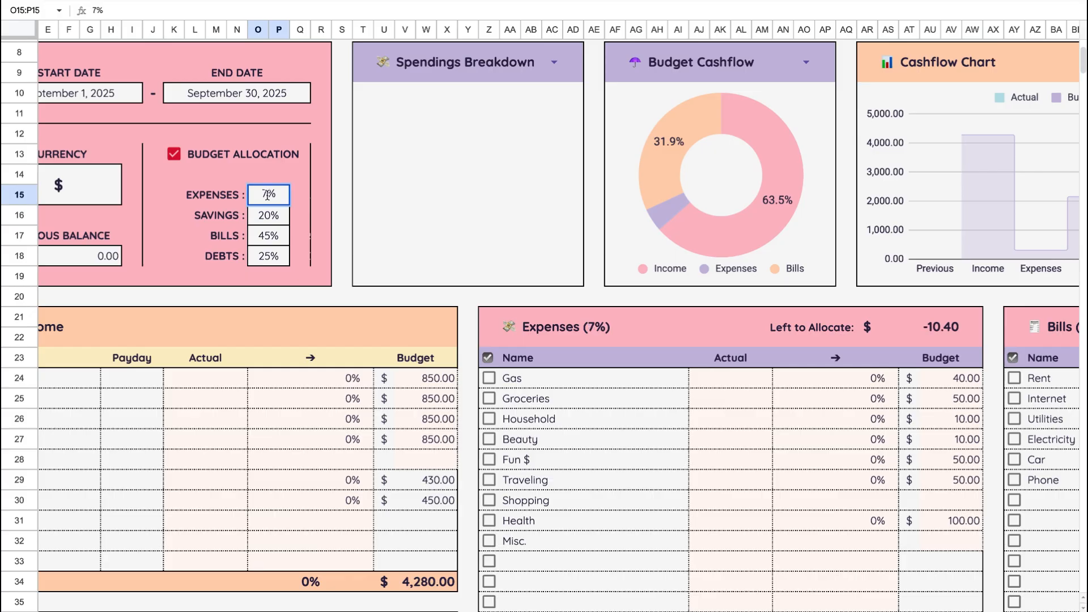
key("BackSpace")
type("8")
key("Return")
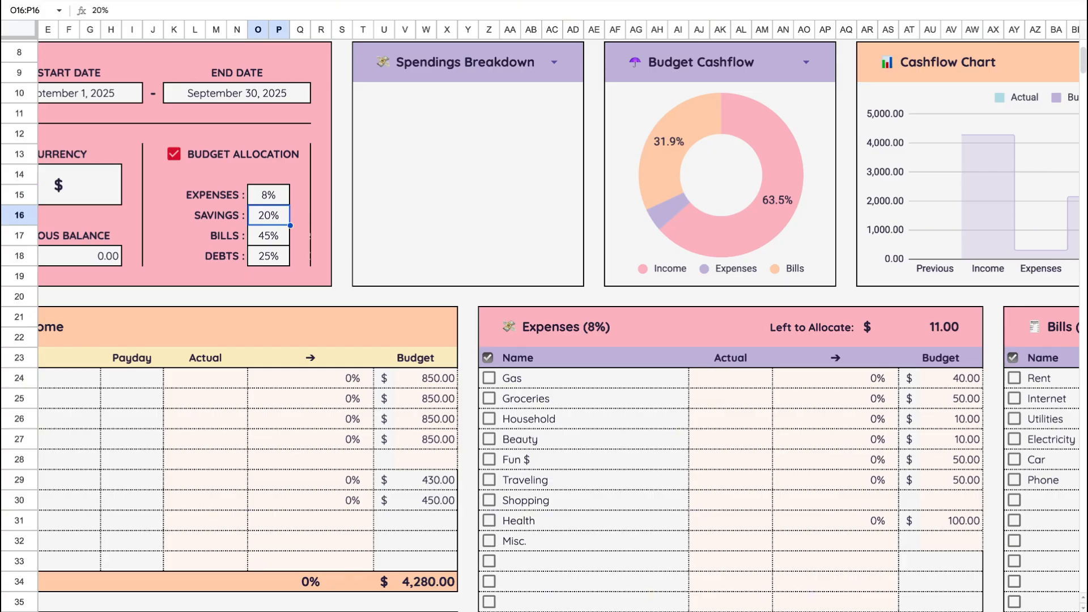
- Enter a budget of 11 for Misc. in the Expenses table
scroll(750, 444, "right", 4)
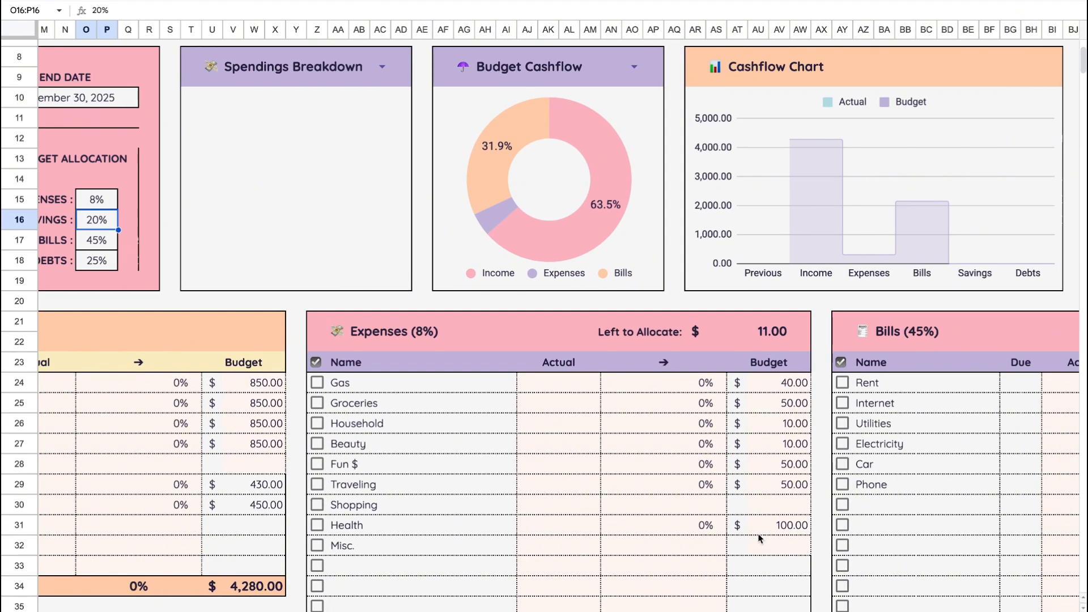
left_click(768, 549)
type("11")
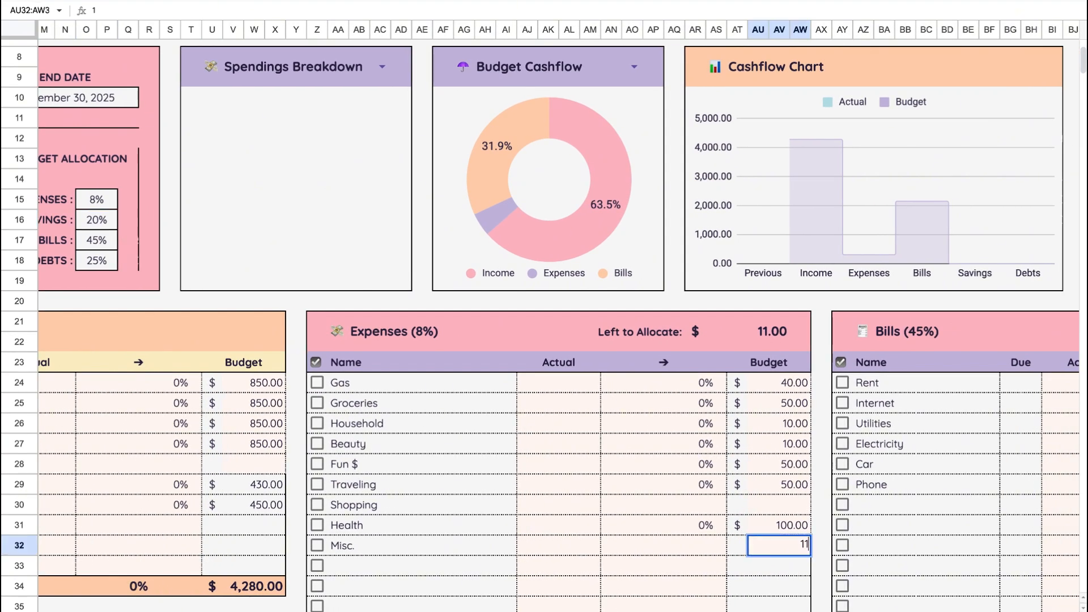
left_click(731, 566)
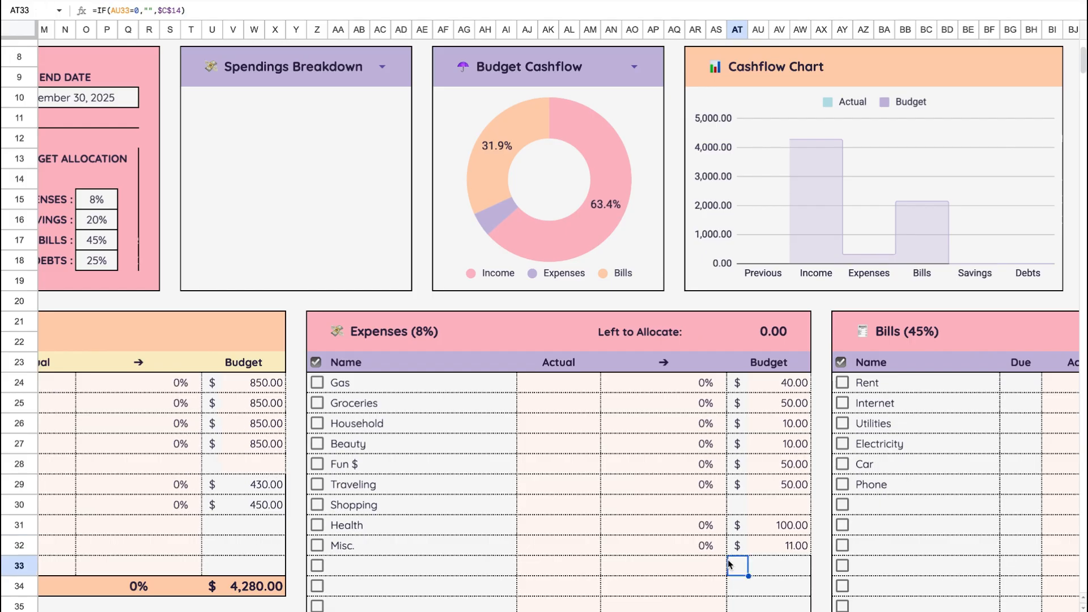
- Review the Left to Allocate amounts of the Expenses, Savings and Bills tables, enlarging the sheet view to 125%
scroll(729, 565, "right", 1)
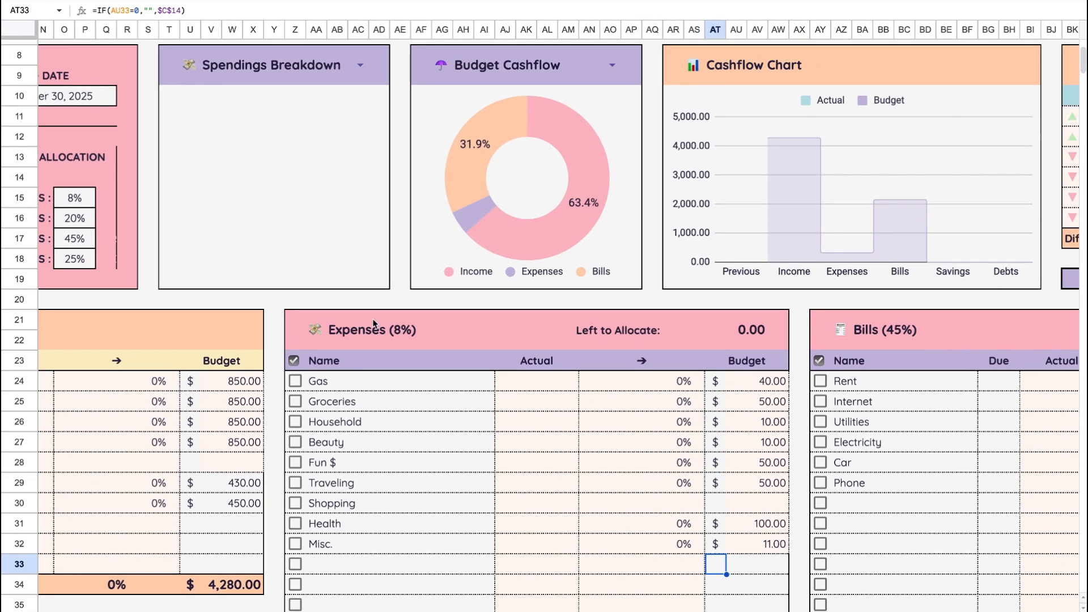
scroll(623, 446, "down", 3)
scroll(624, 446, "left", 1)
scroll(622, 447, "right", 1)
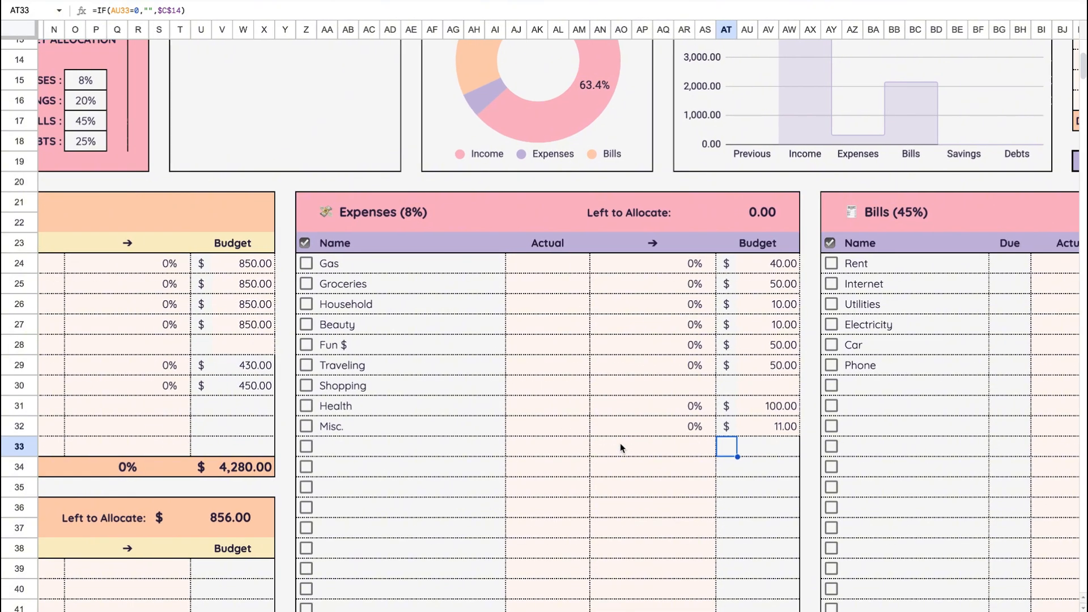
scroll(621, 448, "left", 5)
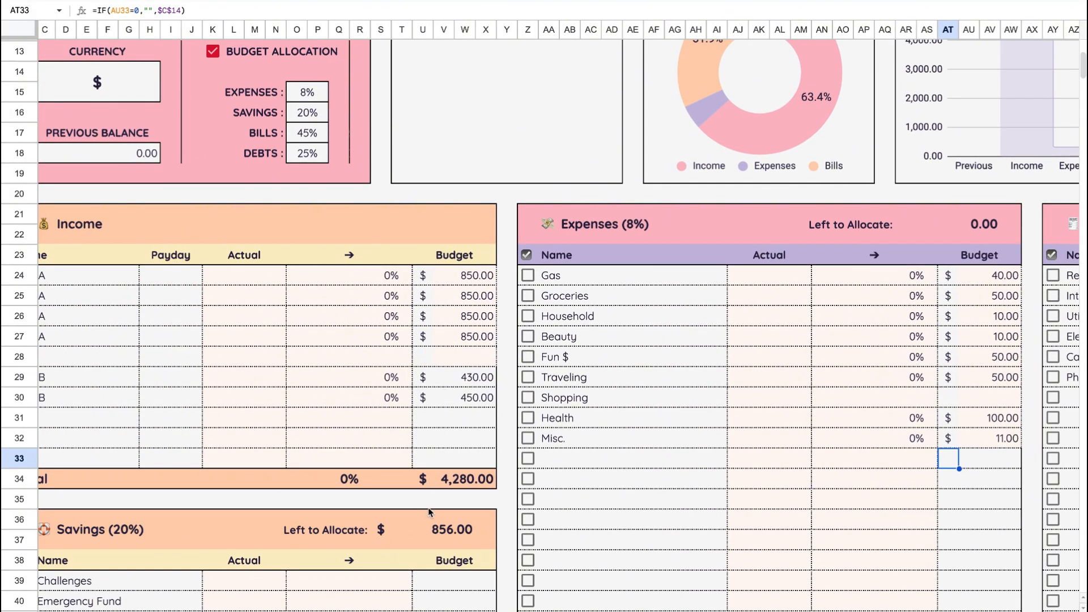
scroll(682, 448, "right", 5)
scroll(680, 446, "right", 6)
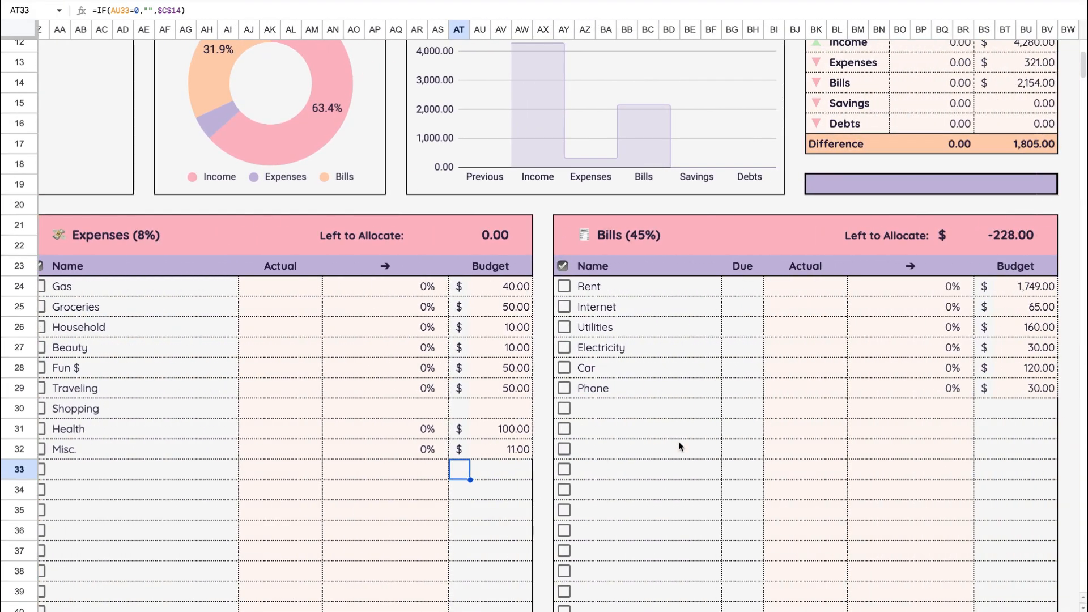
scroll(679, 440, "up", 1)
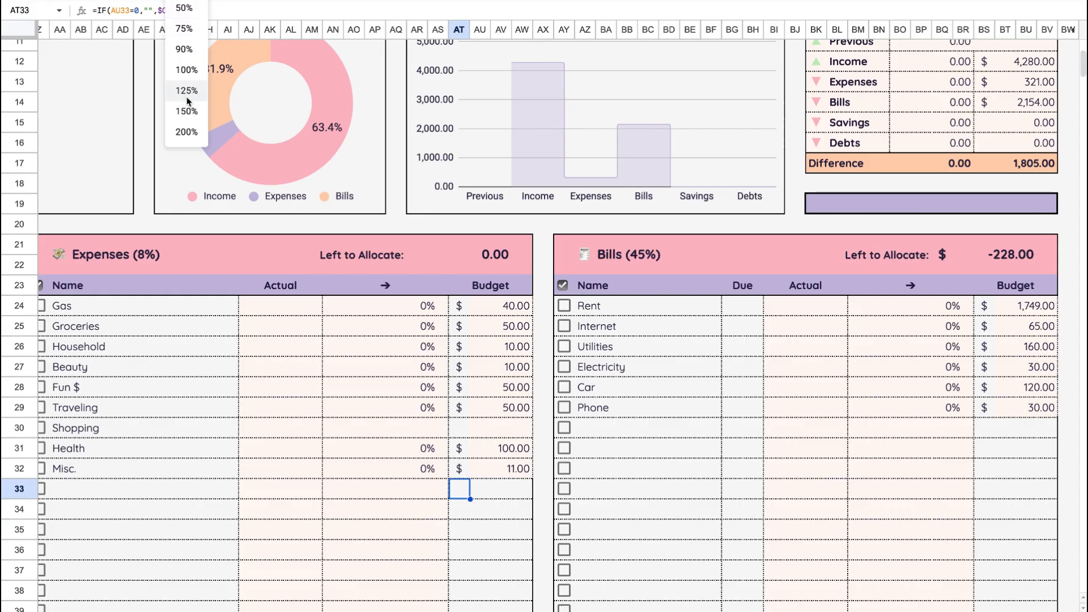
left_click(182, 95)
scroll(568, 397, "right", 5)
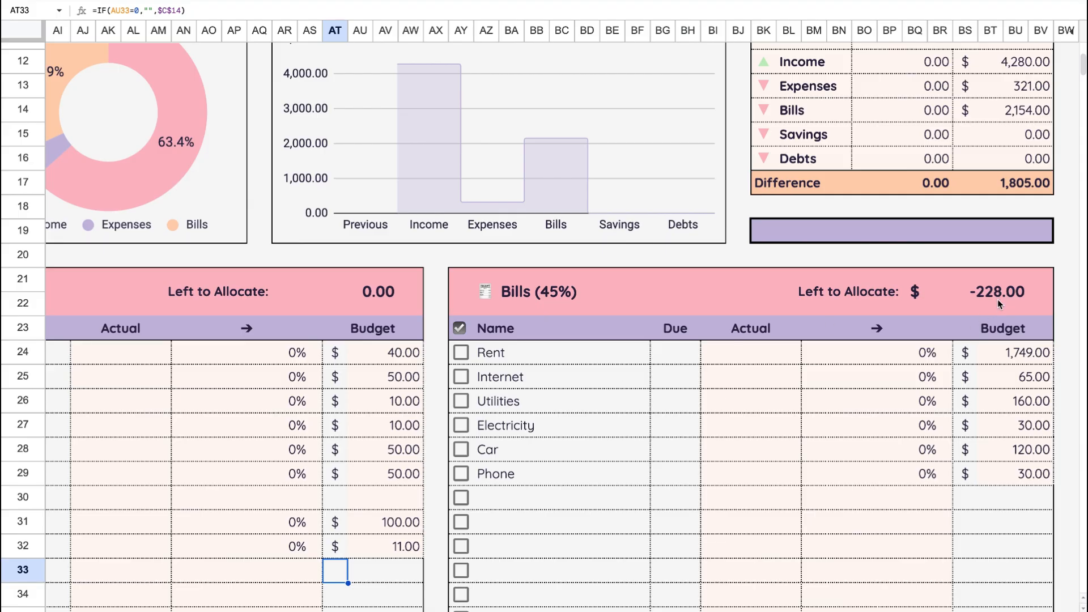
scroll(588, 465, "left", 15)
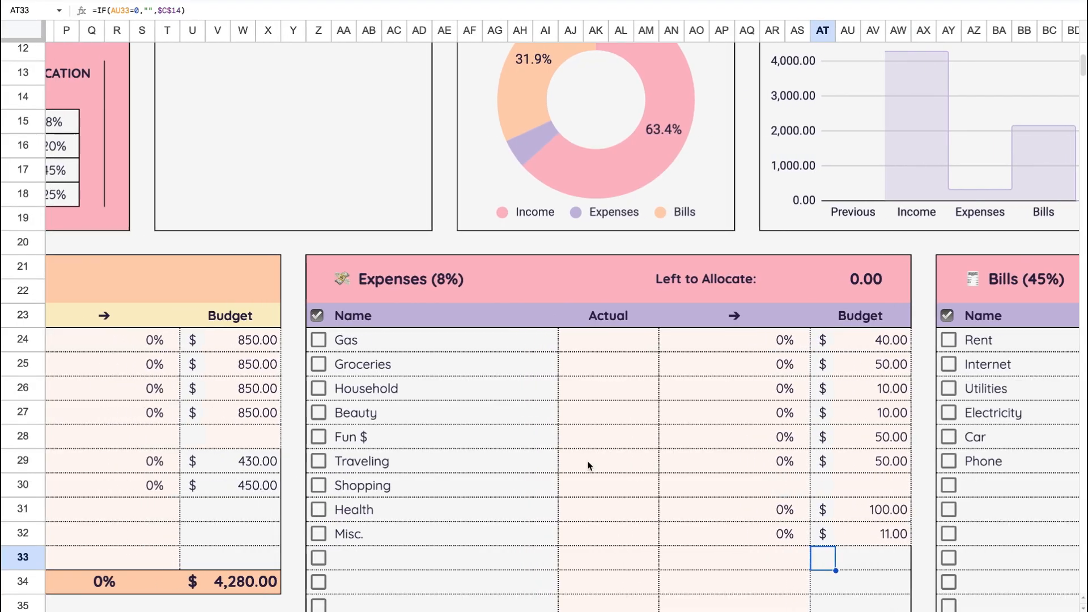
- Set the Bills percentage in the budget allocation section to 50%
scroll(590, 466, "up", 3)
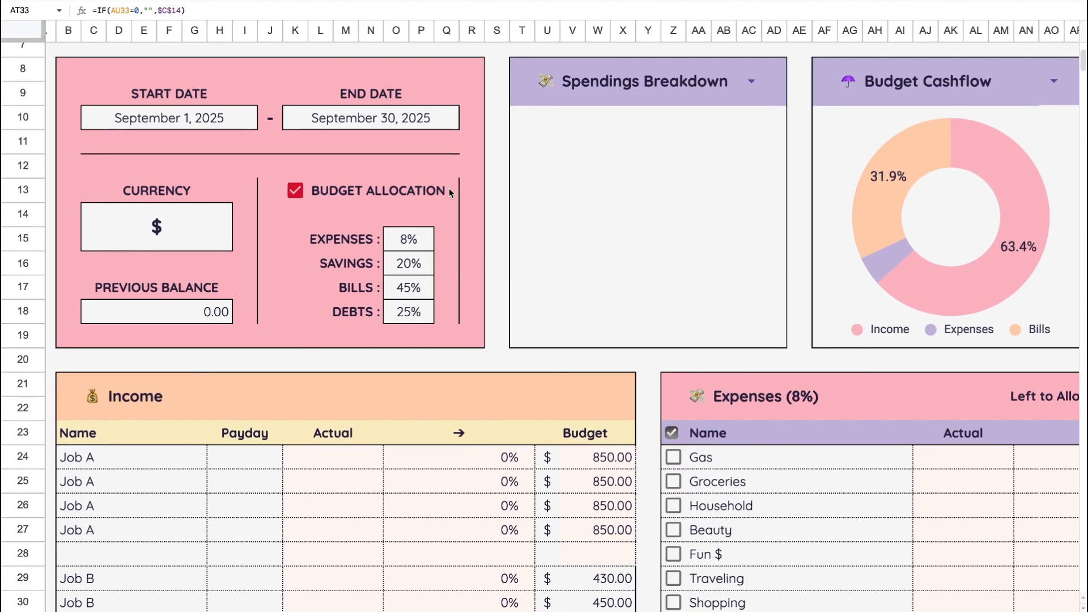
double_click(408, 287)
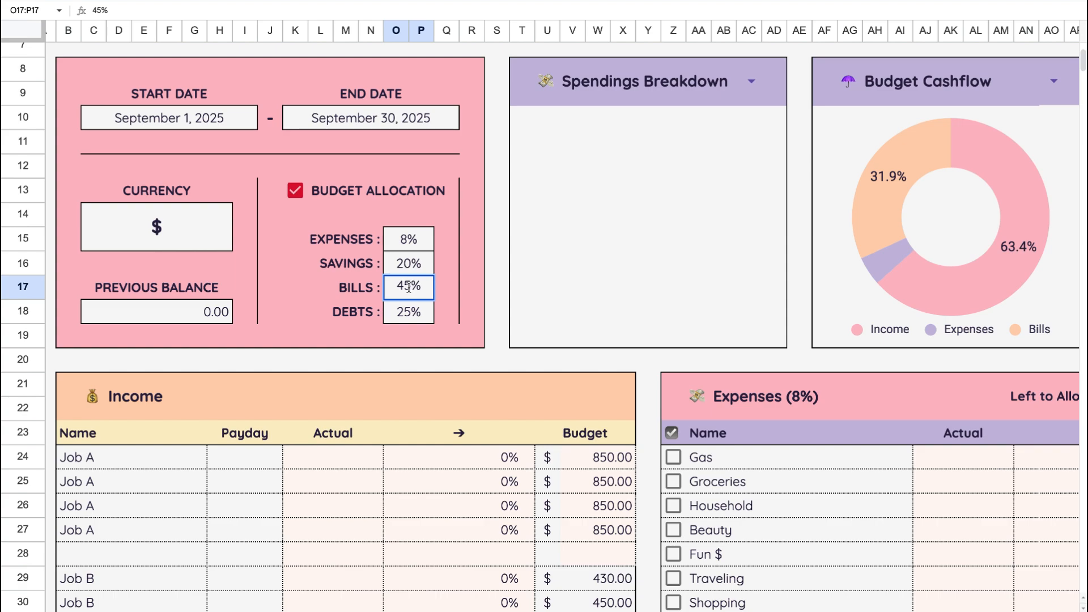
key("BackSpace")
key("BackSpace")
type("50")
key("Return")
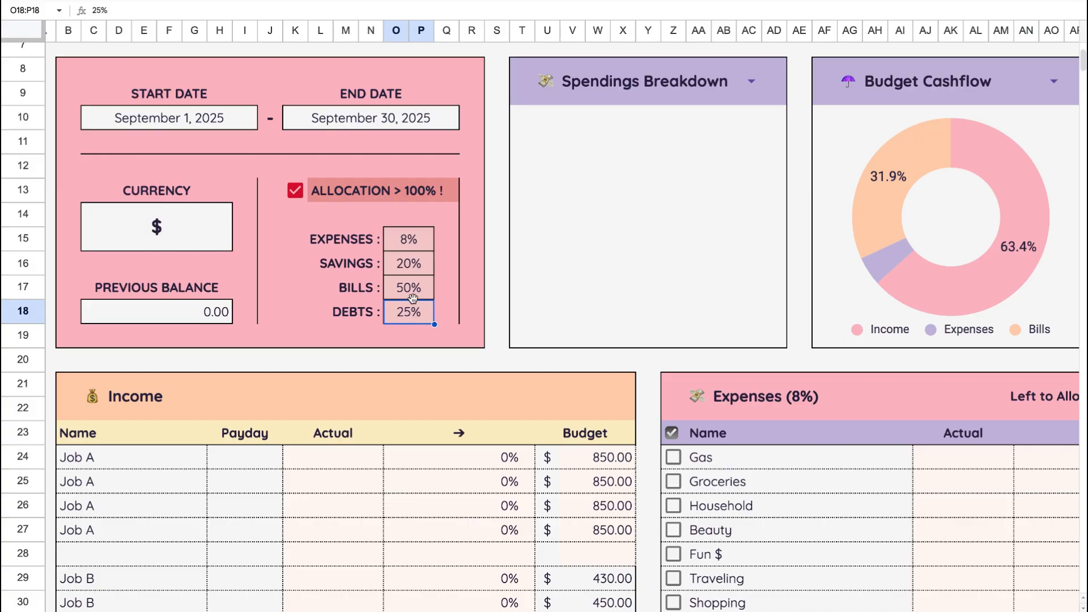
- Set the Savings percentage in the budget allocation section to 17%
left_click(409, 266)
double_click(408, 263)
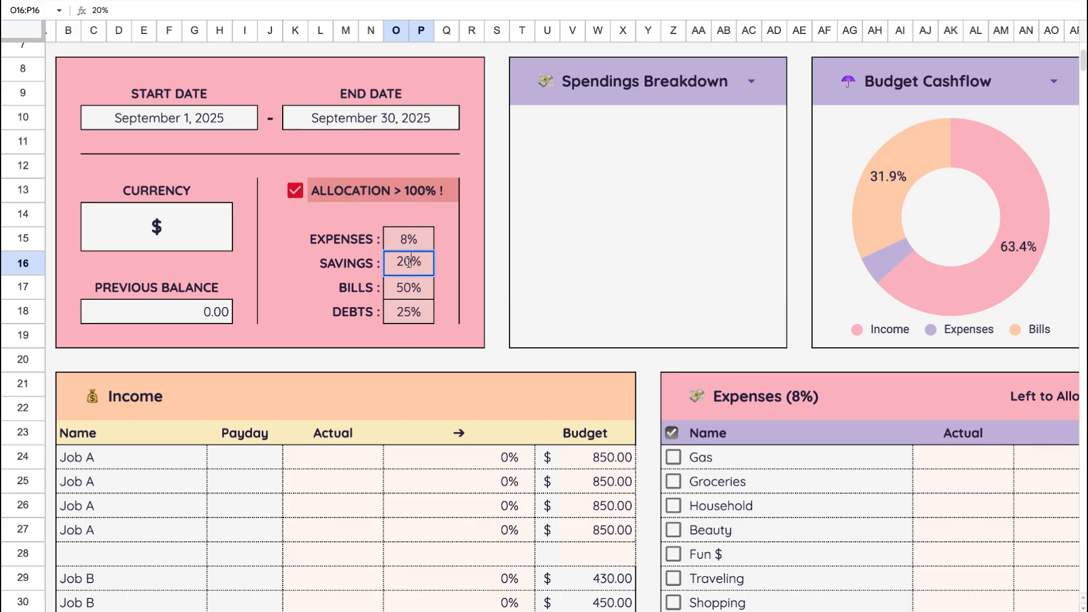
key("BackSpace")
key("BackSpace")
type("17")
key("Return")
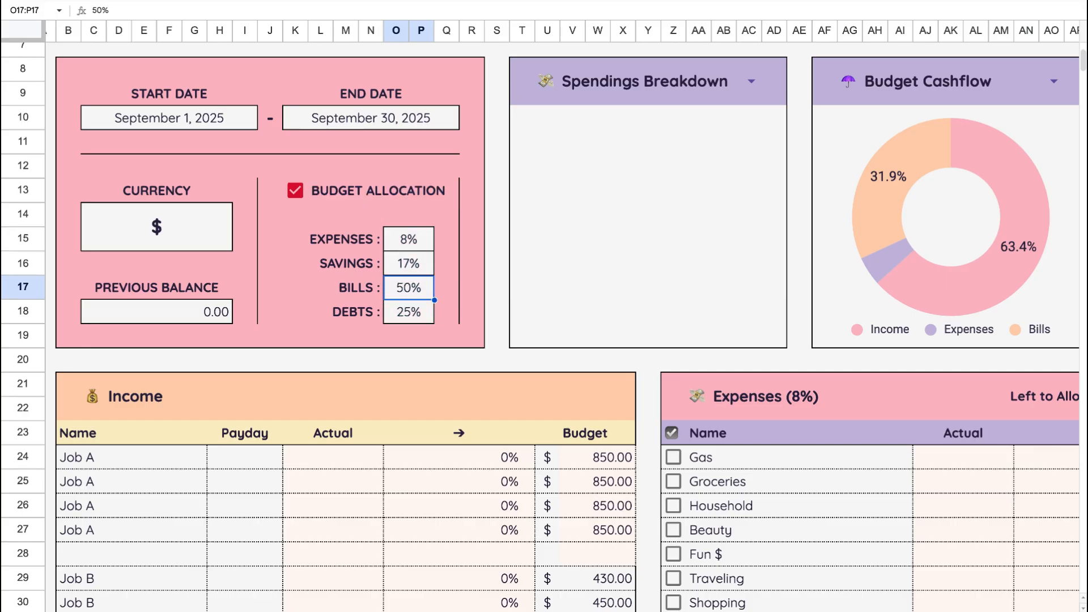
- Check the amount left to allocate for Bills and set the Bills allocation to 51%
left_click(650, 520)
scroll(718, 490, "right", 10)
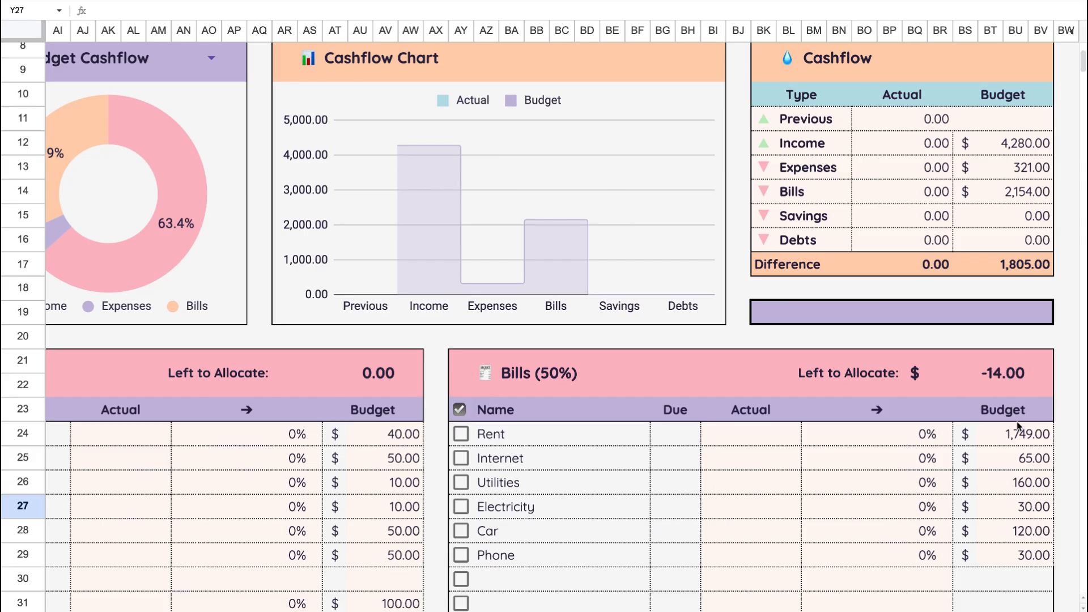
scroll(899, 463, "left", 11)
scroll(607, 372, "up", 2)
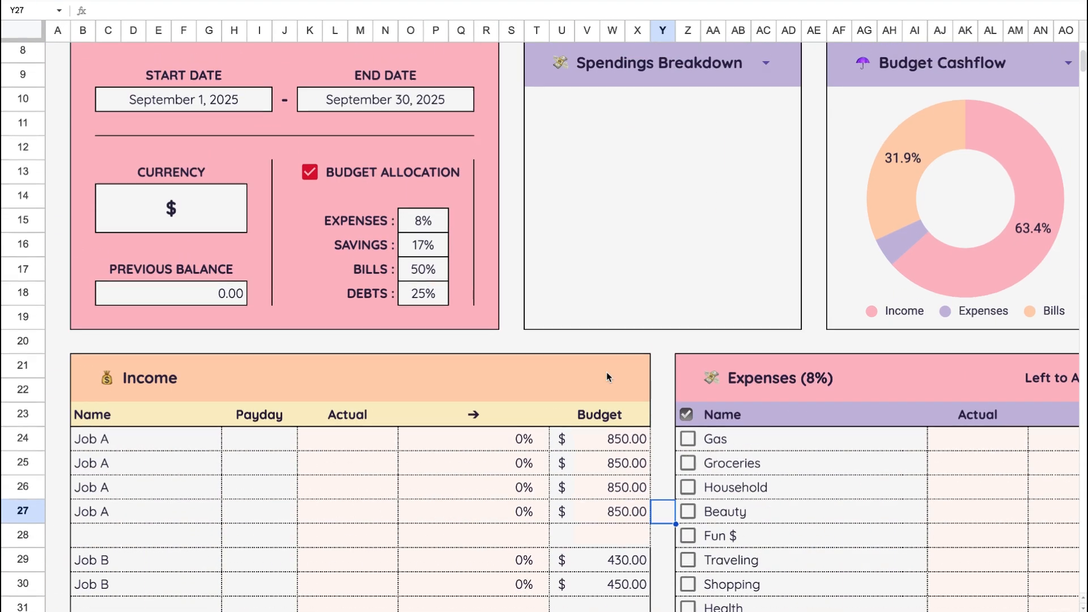
left_click(425, 305)
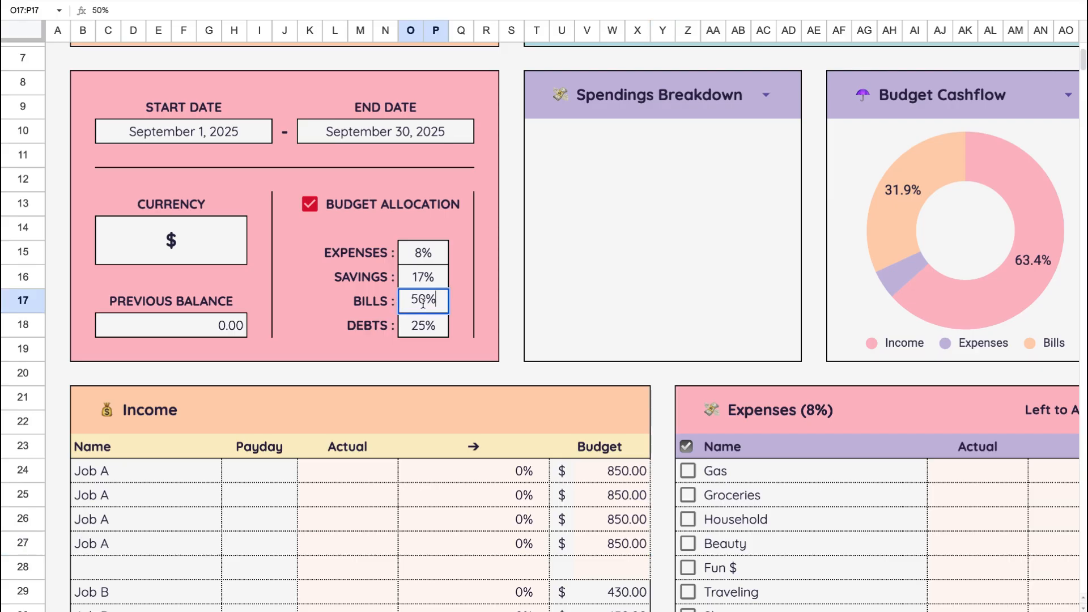
double_click(425, 297)
key("BackSpace")
type("1")
- Set the Savings percentage in the budget allocation section to 15%
left_click(422, 285)
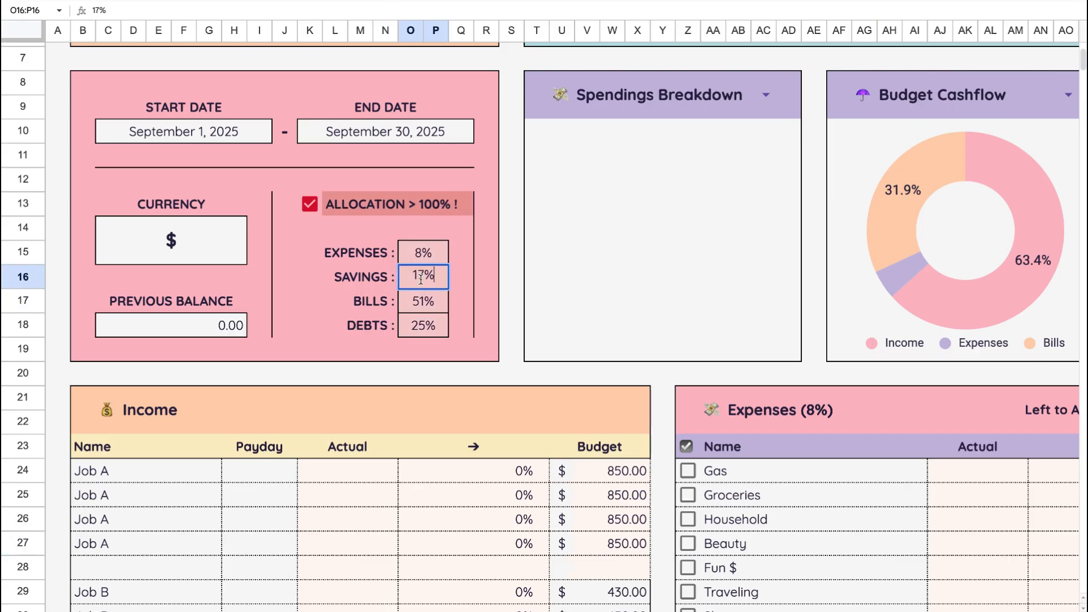
double_click(424, 275)
key("BackSpace")
type("5")
key("Return")
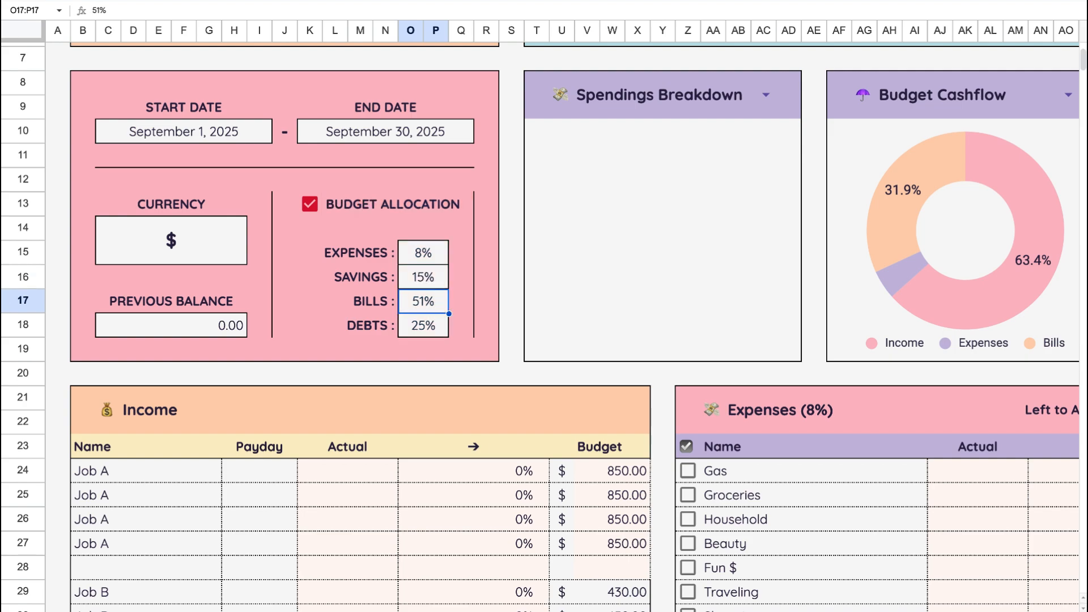
- Set the Debts percentage in the budget allocation section to 26%
left_click(424, 329)
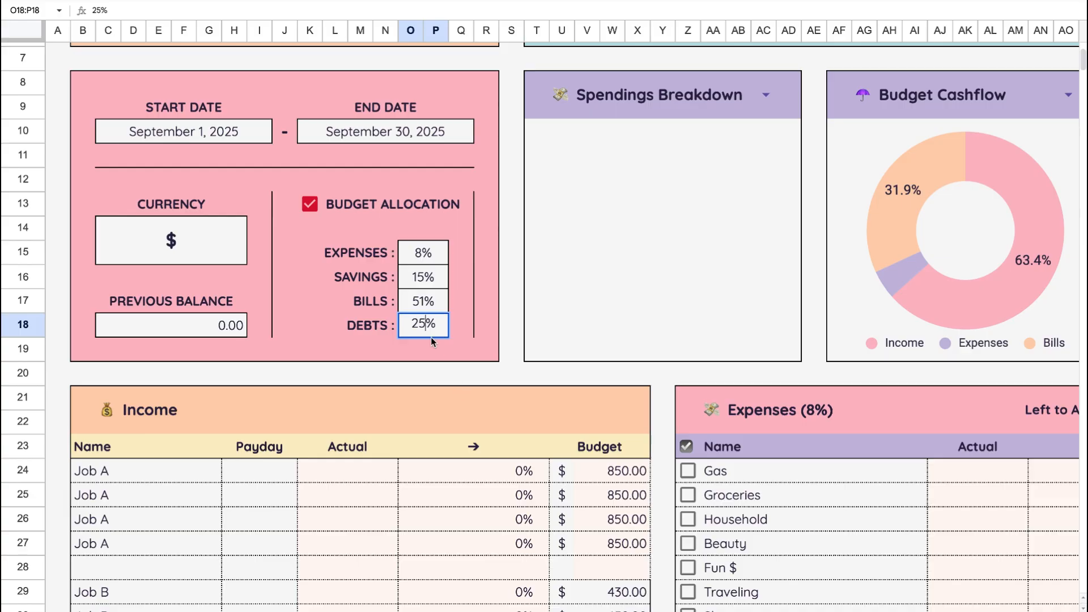
key("BackSpace")
type("6")
key("Return")
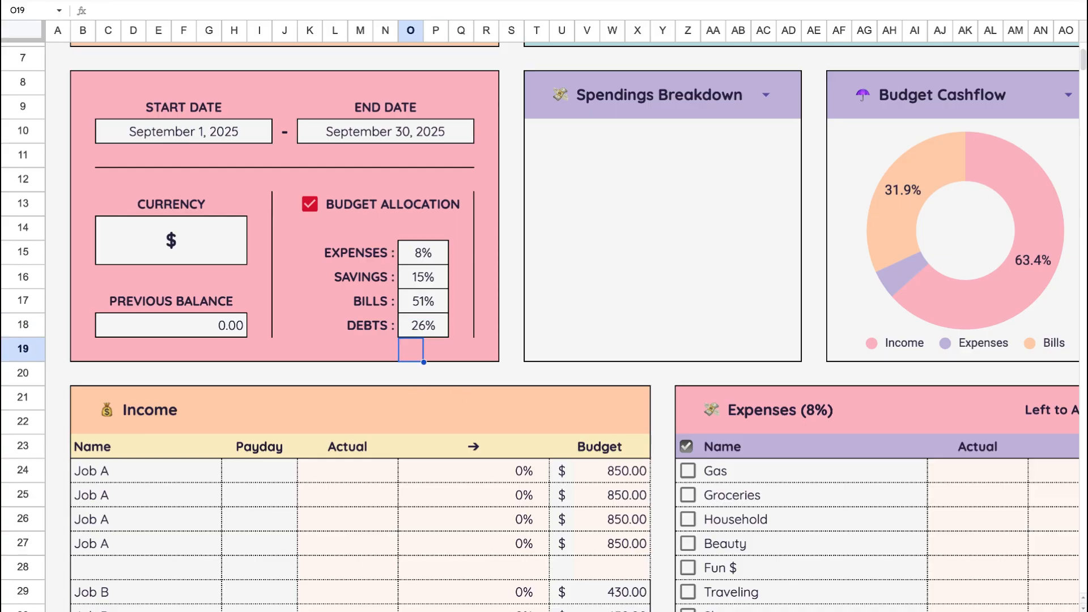
- Try a Debts allocation of 27% and return it to 26%
double_click(423, 330)
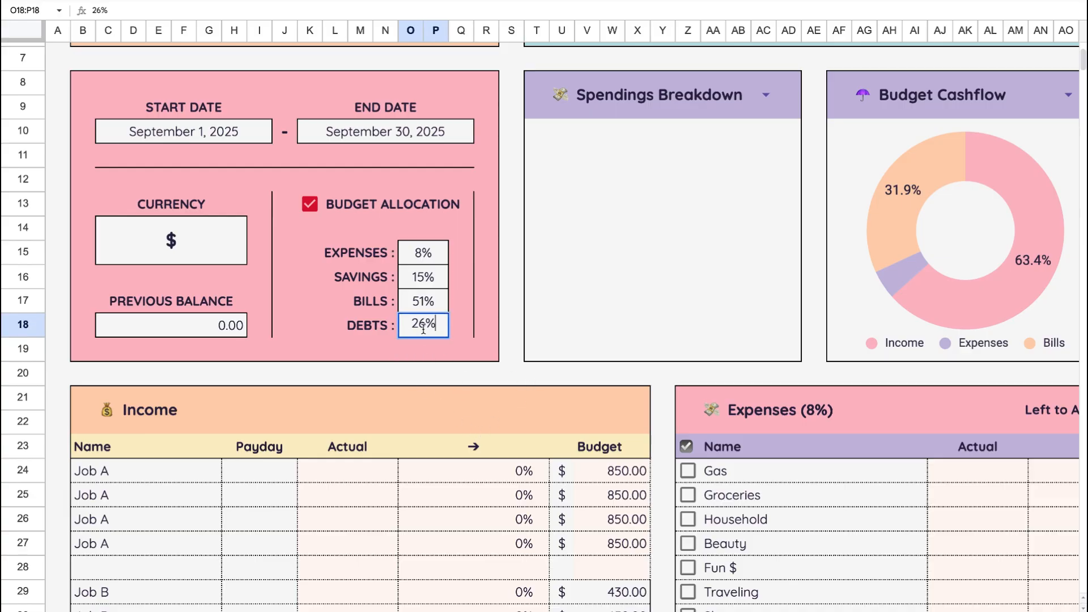
key("Left")
key("BackSpace")
type("7")
key("Return")
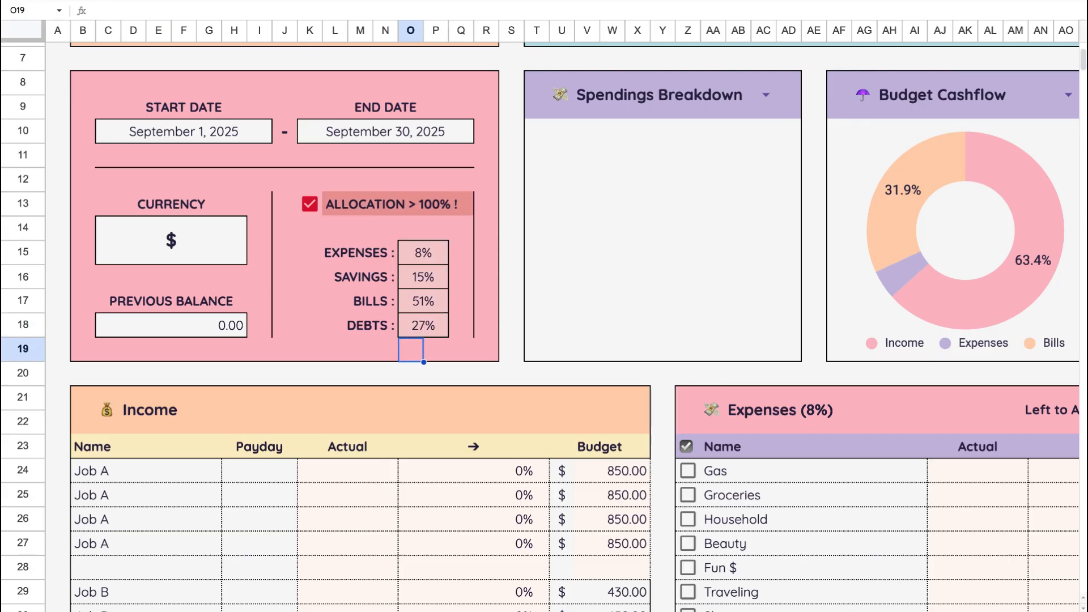
double_click(424, 322)
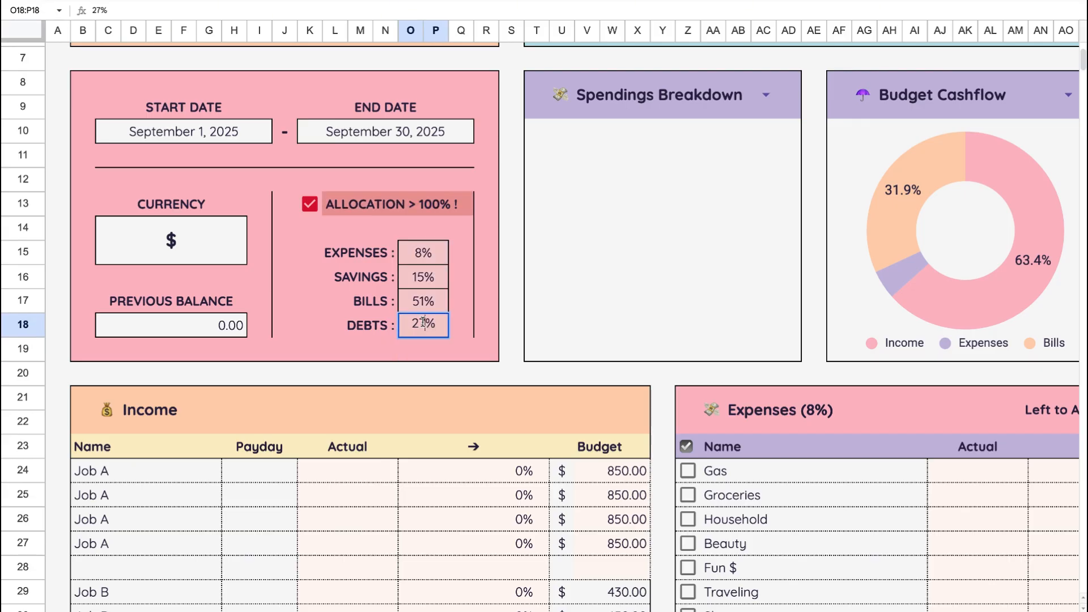
key("Left")
key("BackSpace")
type("6")
key("Return")
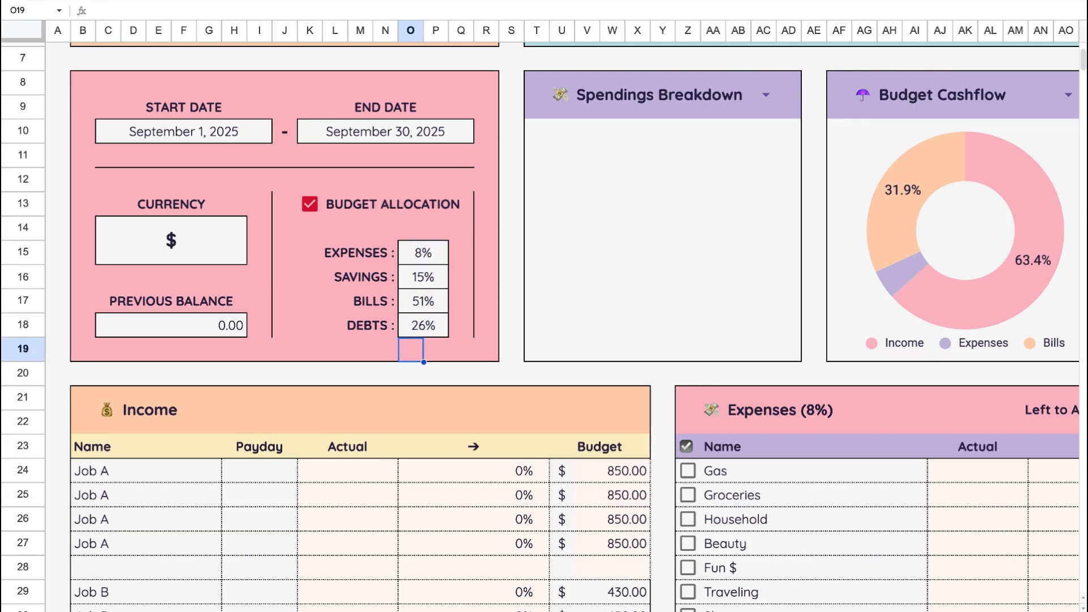
- Check the Bills table's Left to Allocate amount against its budget entries
left_click(538, 372)
scroll(538, 372, "right", 10)
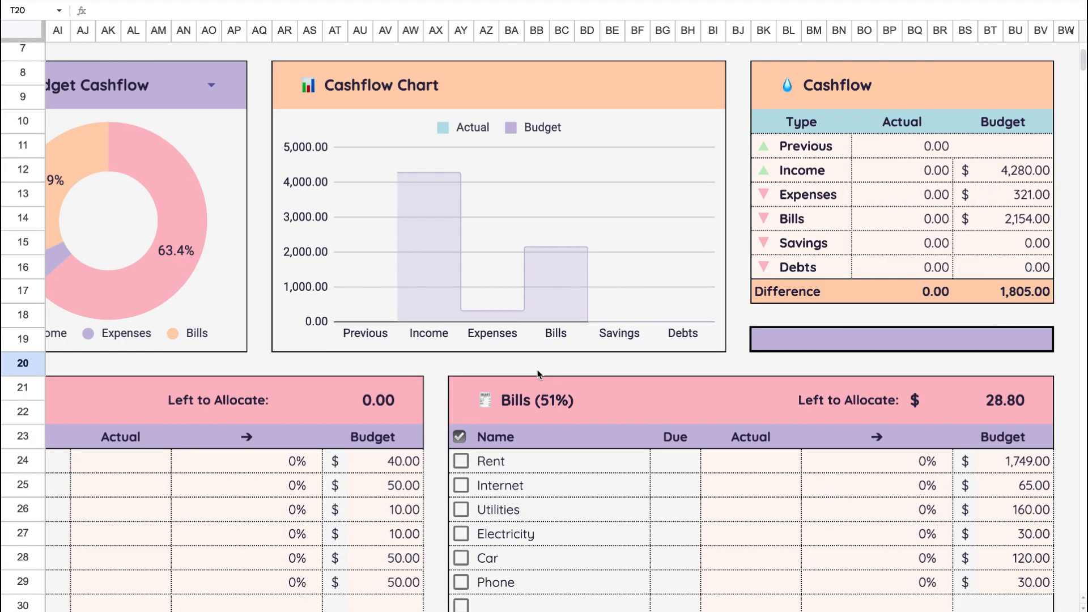
scroll(538, 374, "down", 5)
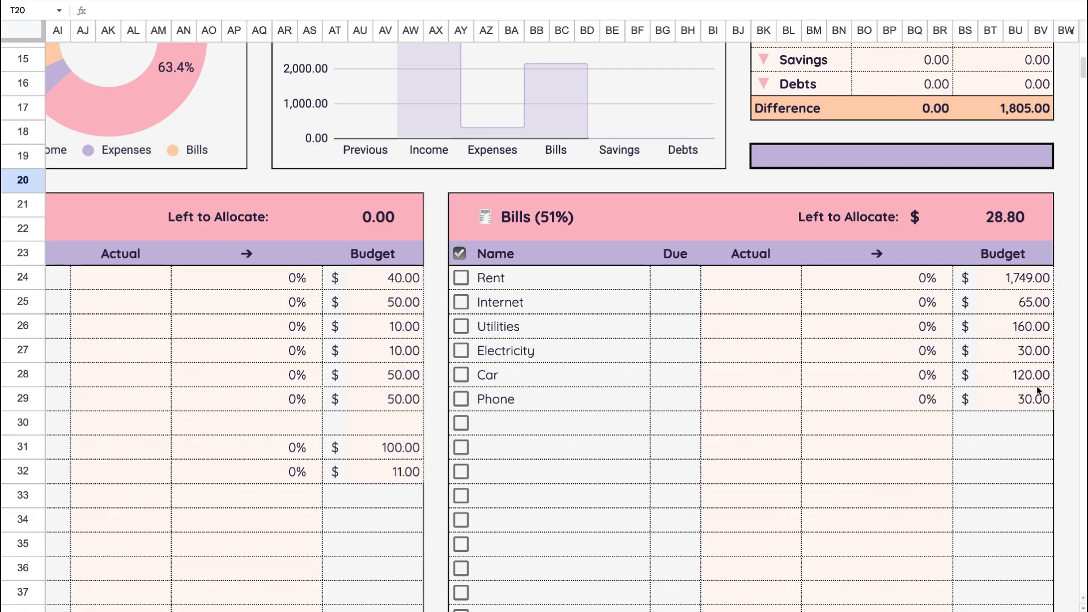
- Set the Utilities budget in the Bills table to 180
left_click(1032, 334)
double_click(1032, 328)
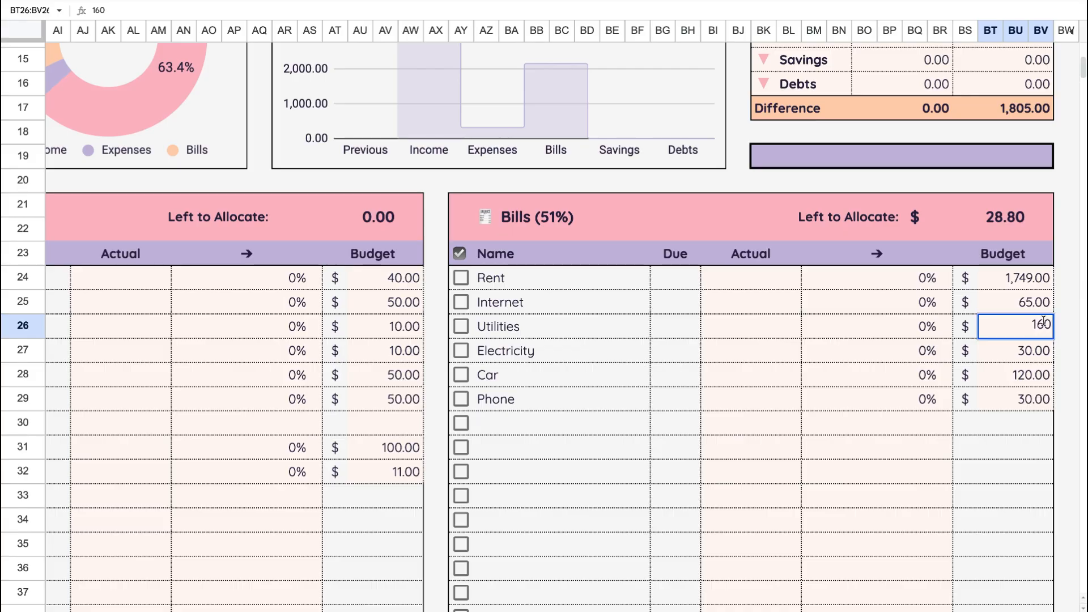
key("BackSpace")
key("BackSpace")
key("BackSpace")
type("180")
key("Return")
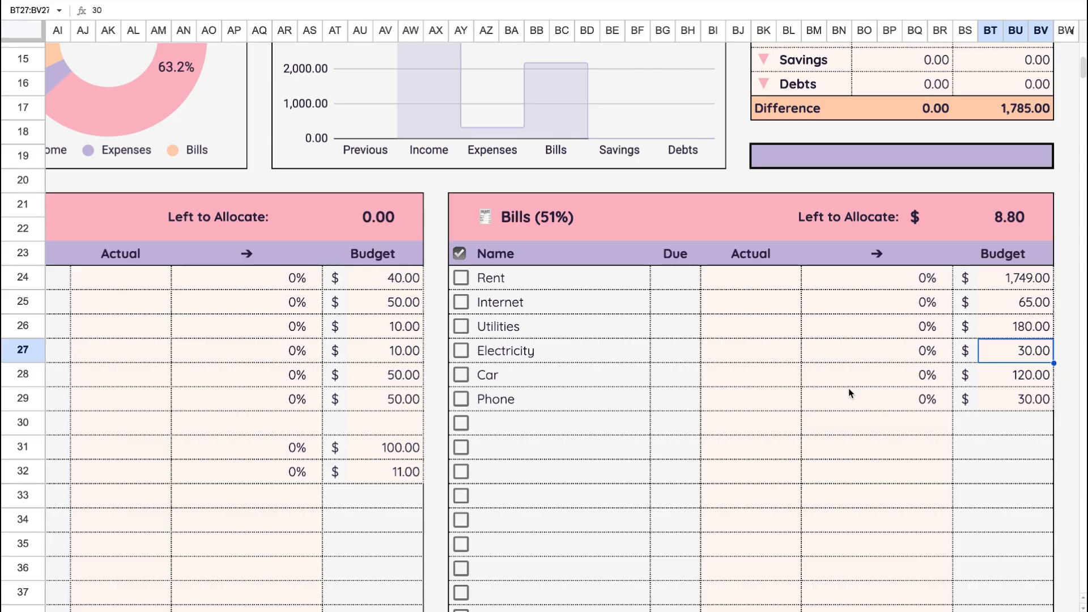
- Examine the Debts and Savings tables for their listed entries and the amounts left to allocate
scroll(848, 388, "down", 5)
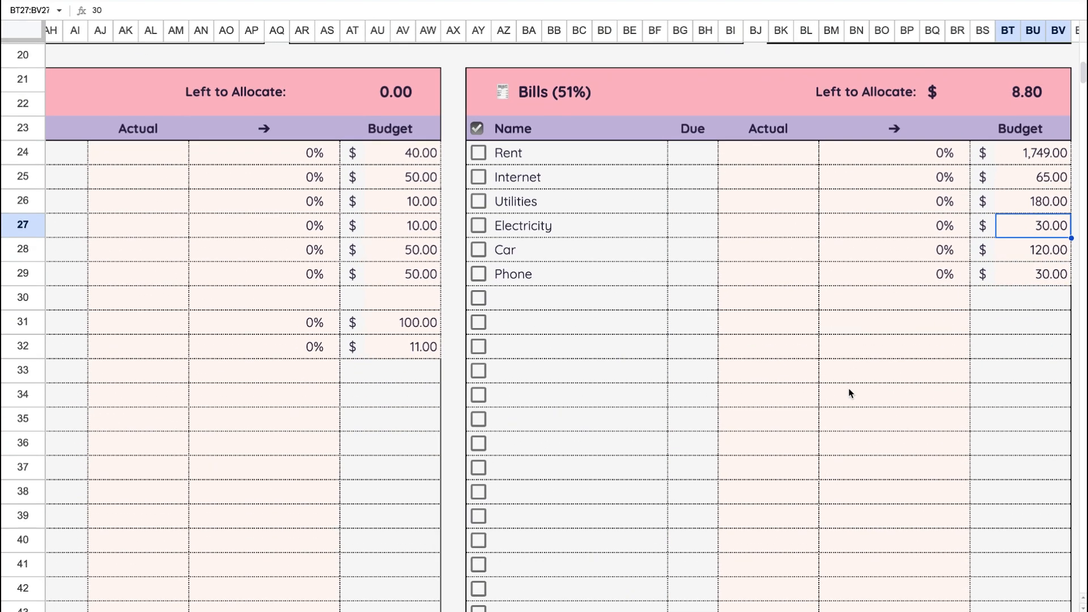
scroll(850, 392, "down", 5)
scroll(849, 392, "right", 1)
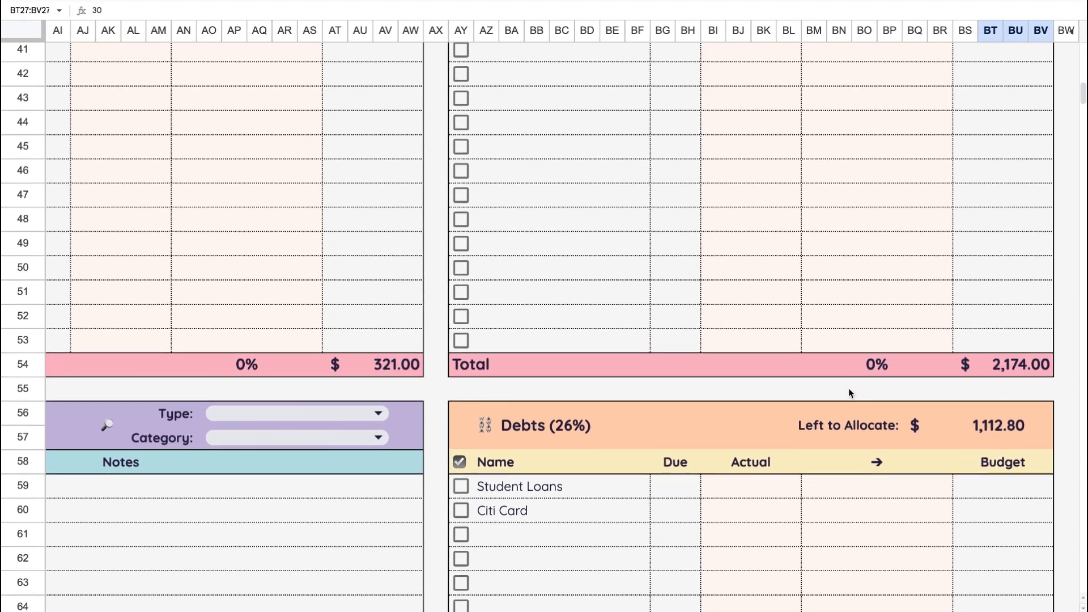
scroll(848, 389, "down", 1)
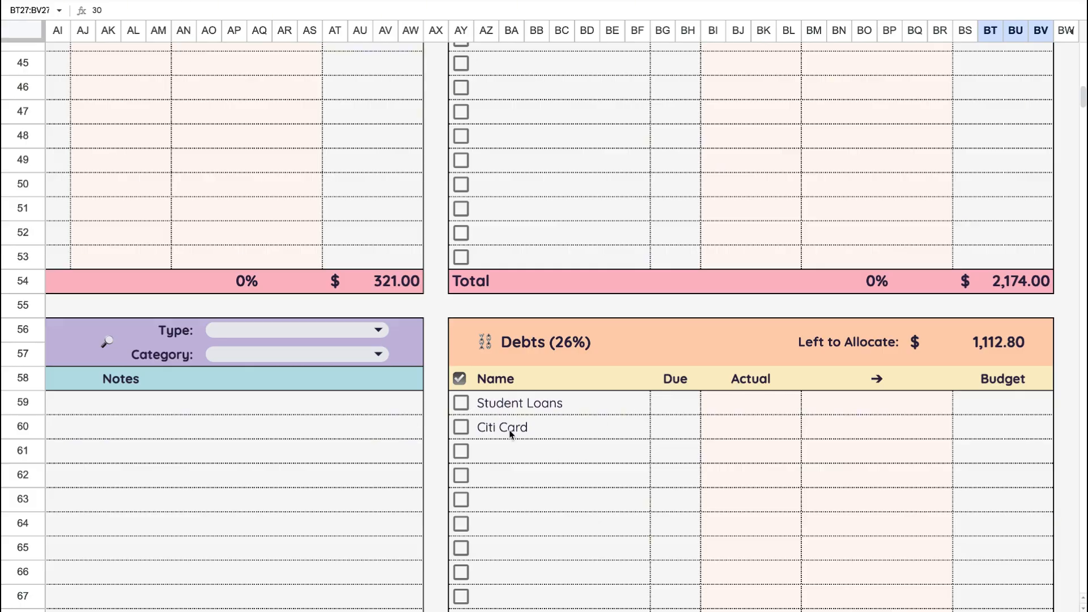
scroll(509, 430, "down", 1)
scroll(509, 429, "left", 1)
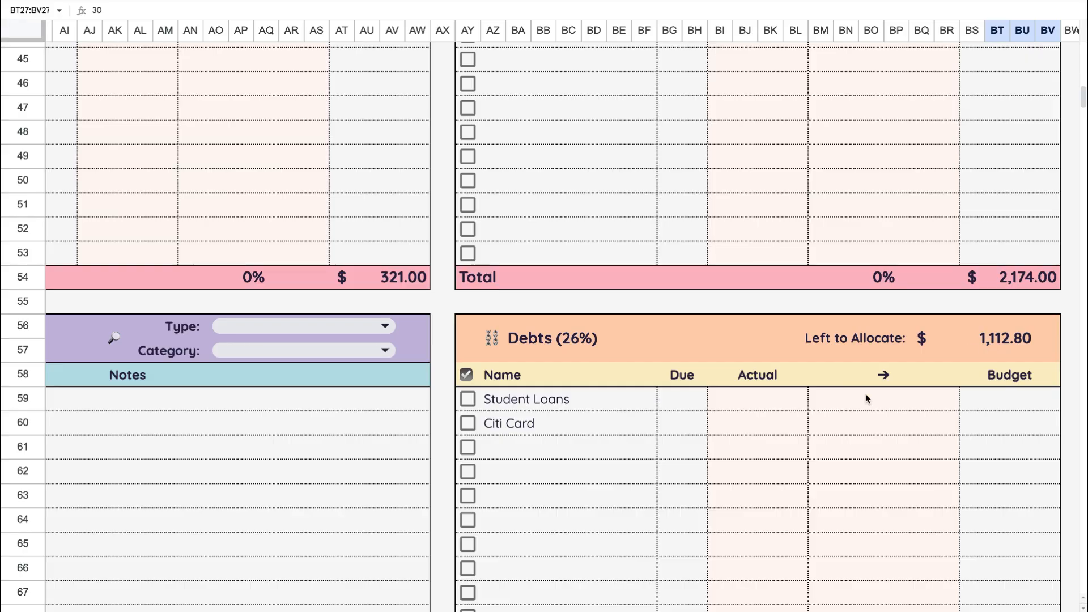
scroll(602, 457, "left", 10)
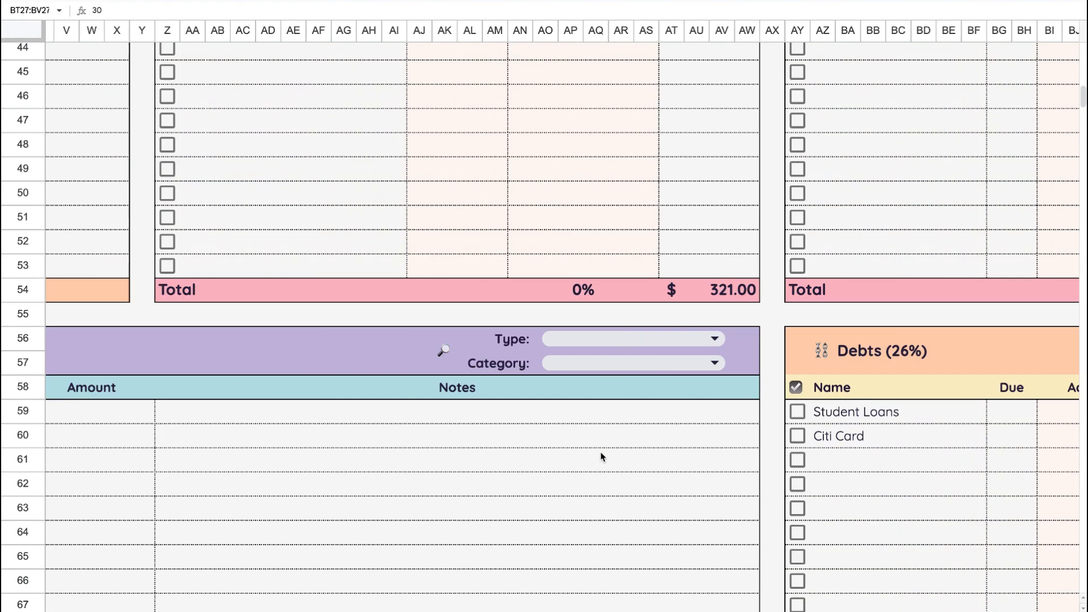
scroll(602, 457, "up", 5)
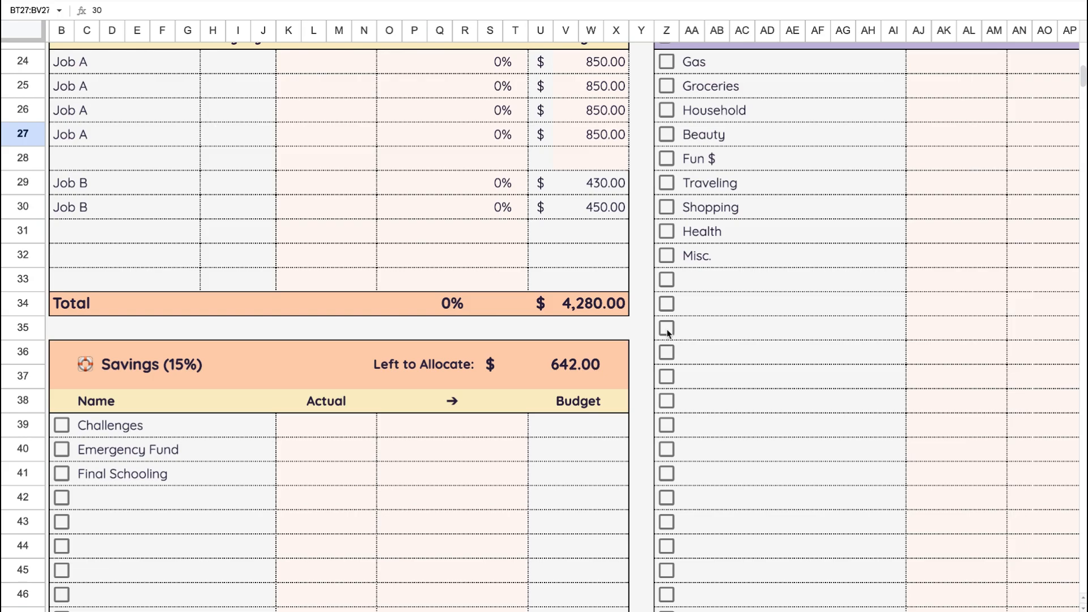
scroll(633, 381, "down", 3)
scroll(632, 381, "right", 3)
scroll(632, 381, "down", 5)
scroll(633, 380, "right", 10)
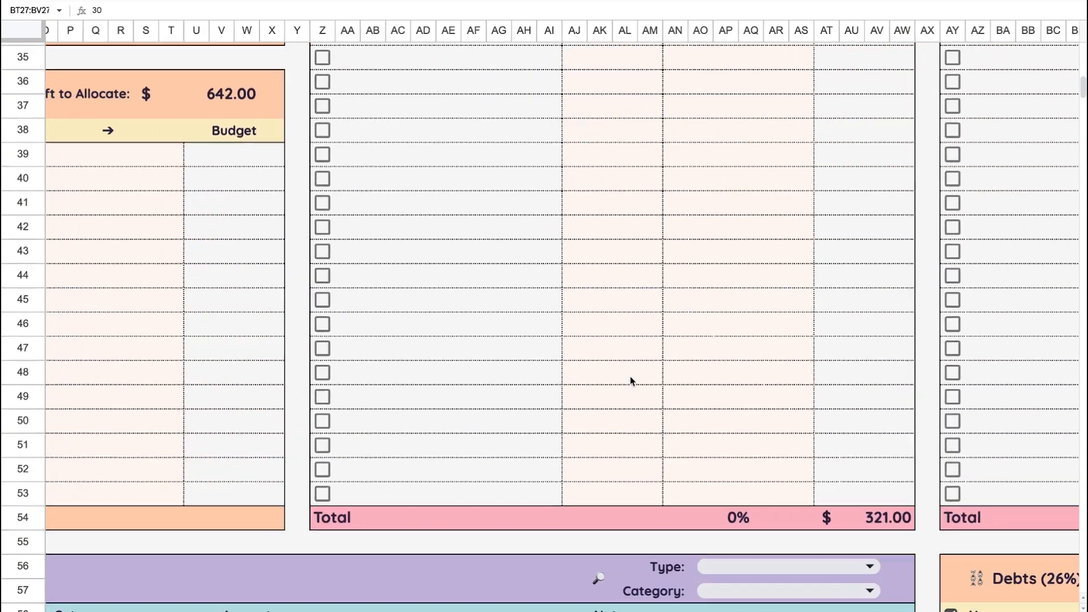
scroll(630, 376, "down", 5)
scroll(630, 377, "right", 2)
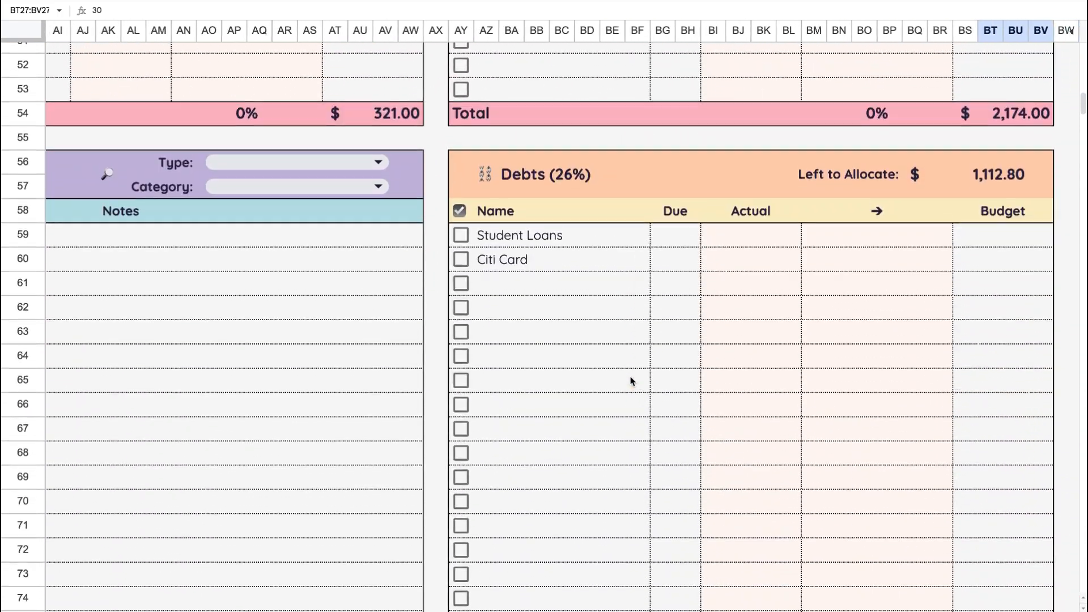
- Enter a budget of 600 for Citi Card in the Debts table
scroll(631, 381, "up", 2)
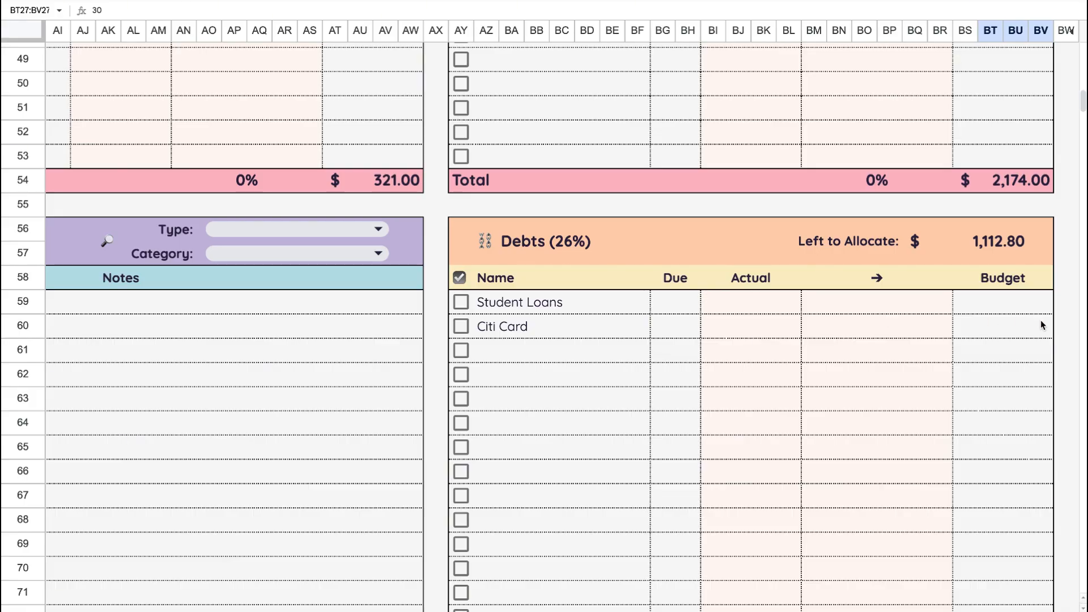
left_click(1001, 301)
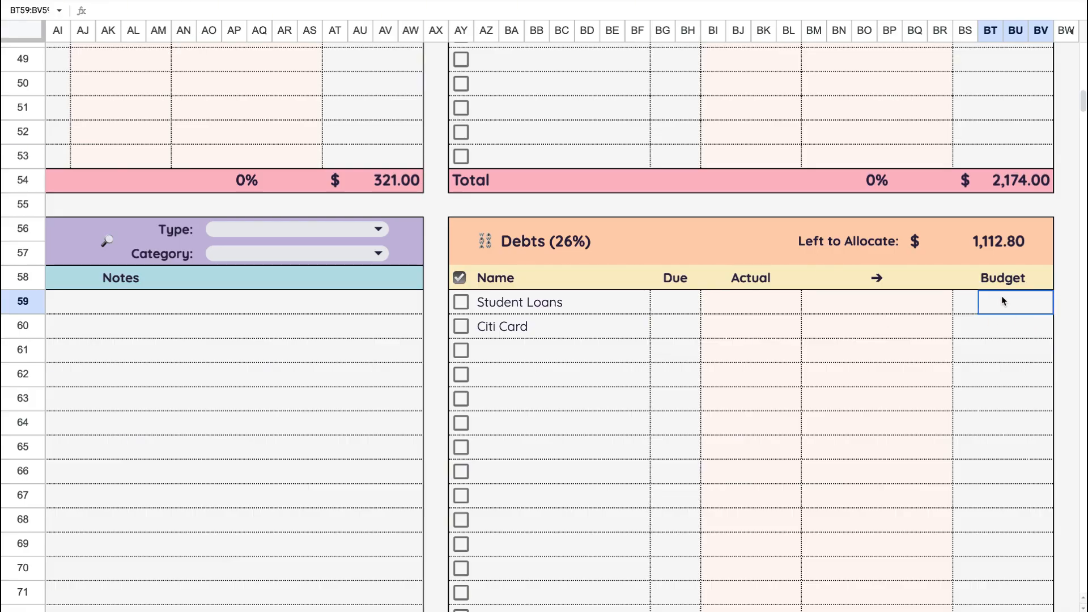
left_click(1003, 332)
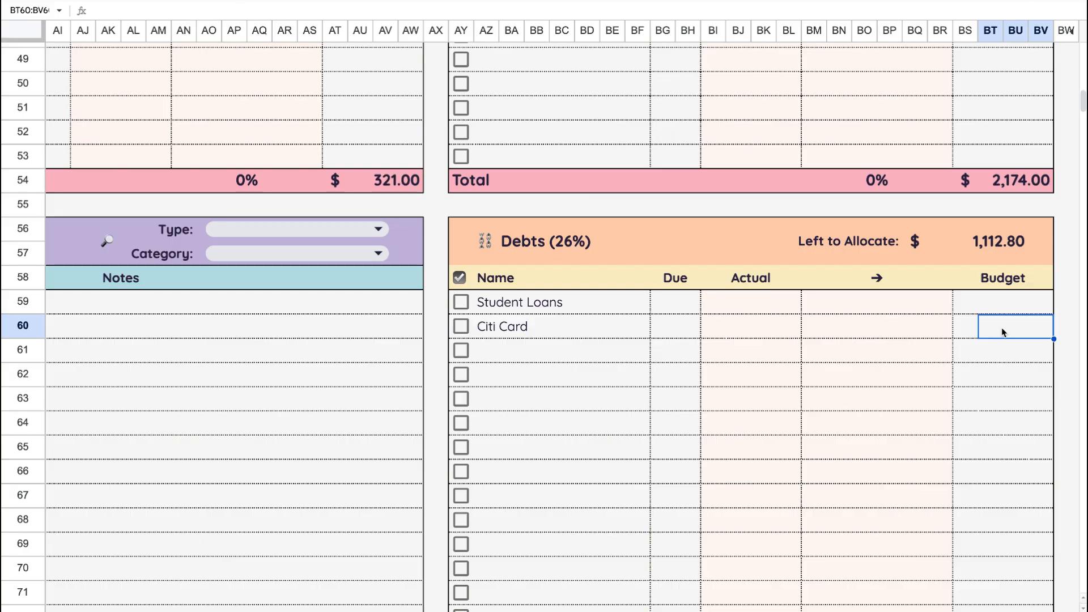
type("600")
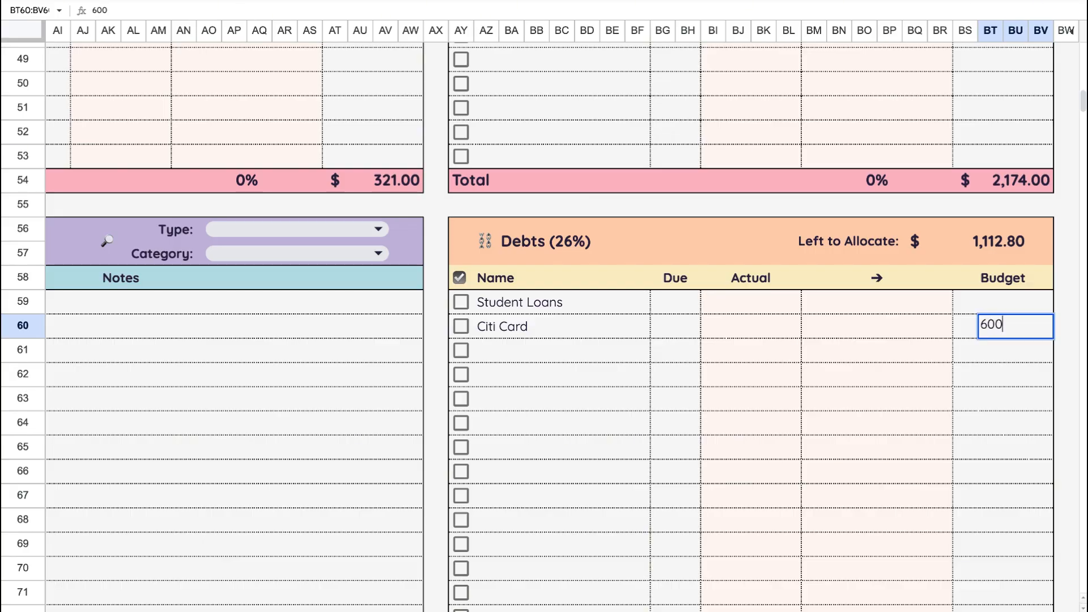
left_click(1010, 373)
- Enter a budget of 512.80 for Student Loans in the Debts table
left_click(1026, 306)
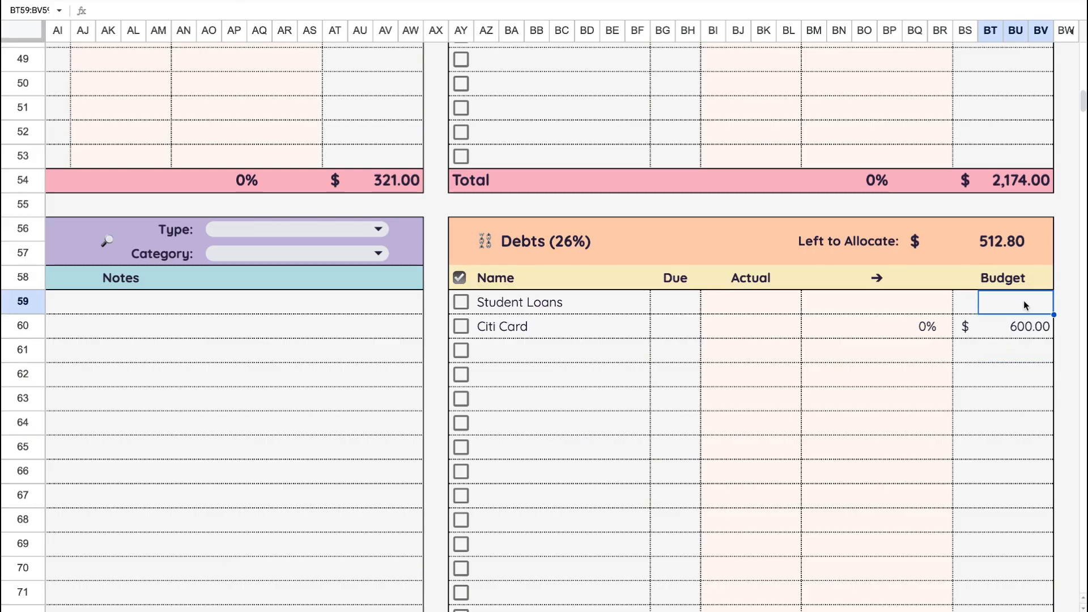
type("512")
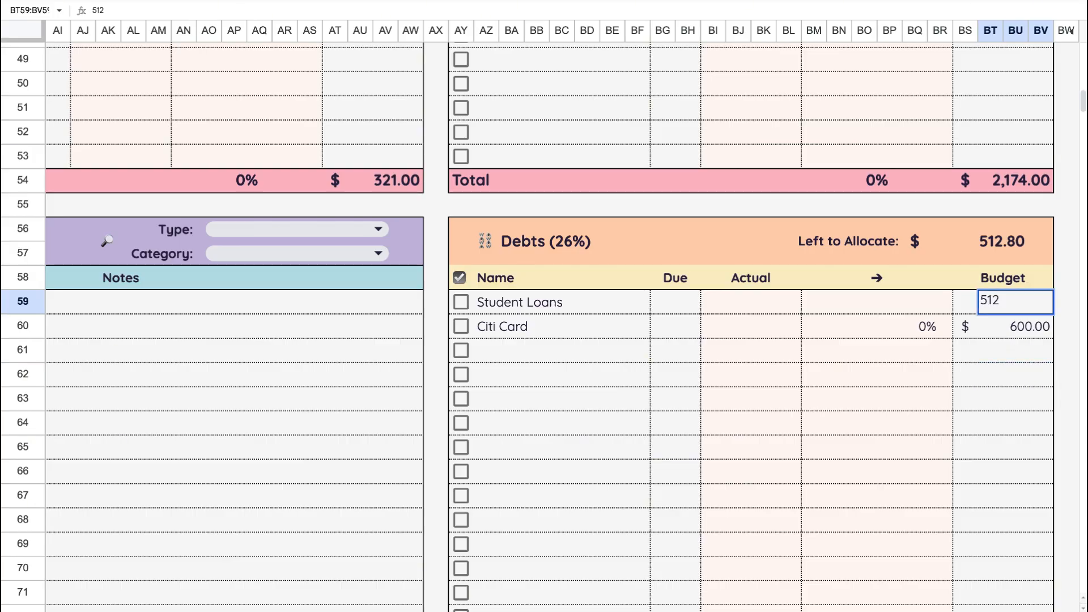
type(".8")
left_click(1017, 375)
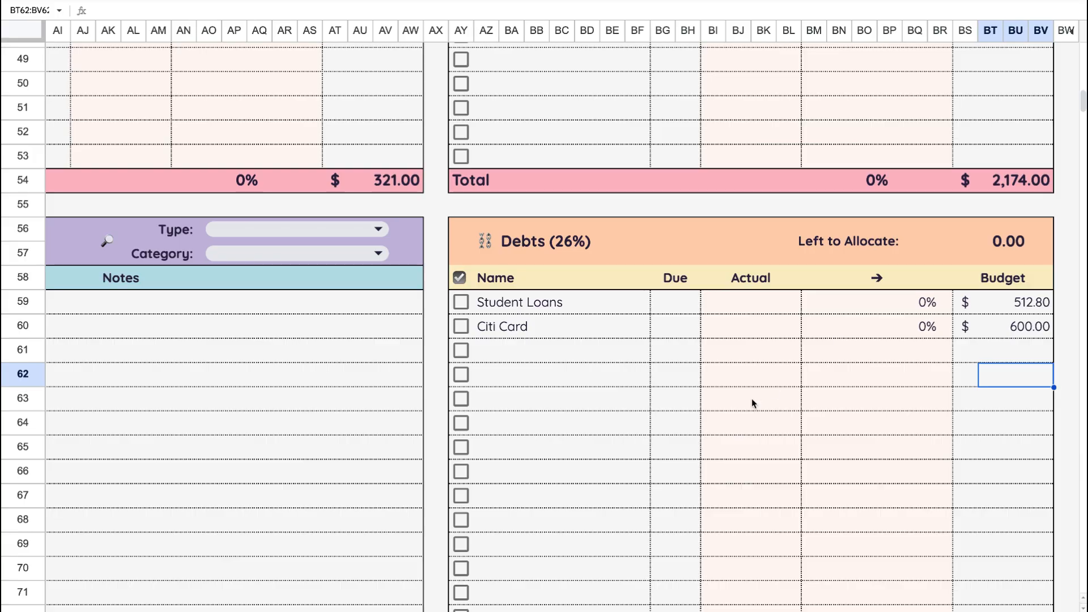
scroll(732, 406, "left", 3)
scroll(733, 406, "left", 15)
scroll(733, 407, "up", 10)
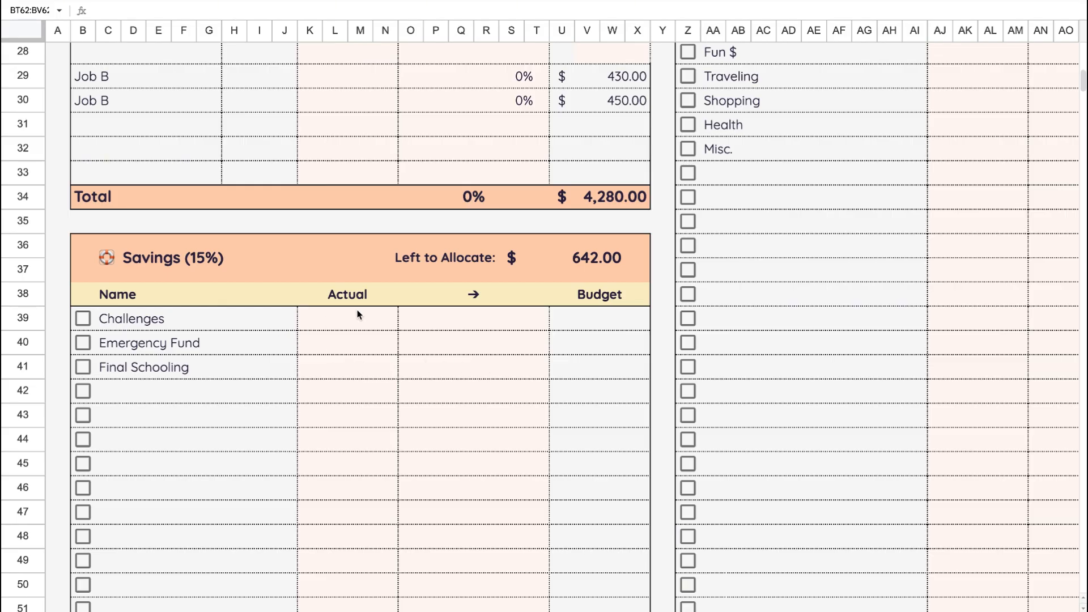
left_click(574, 325)
left_click(594, 328)
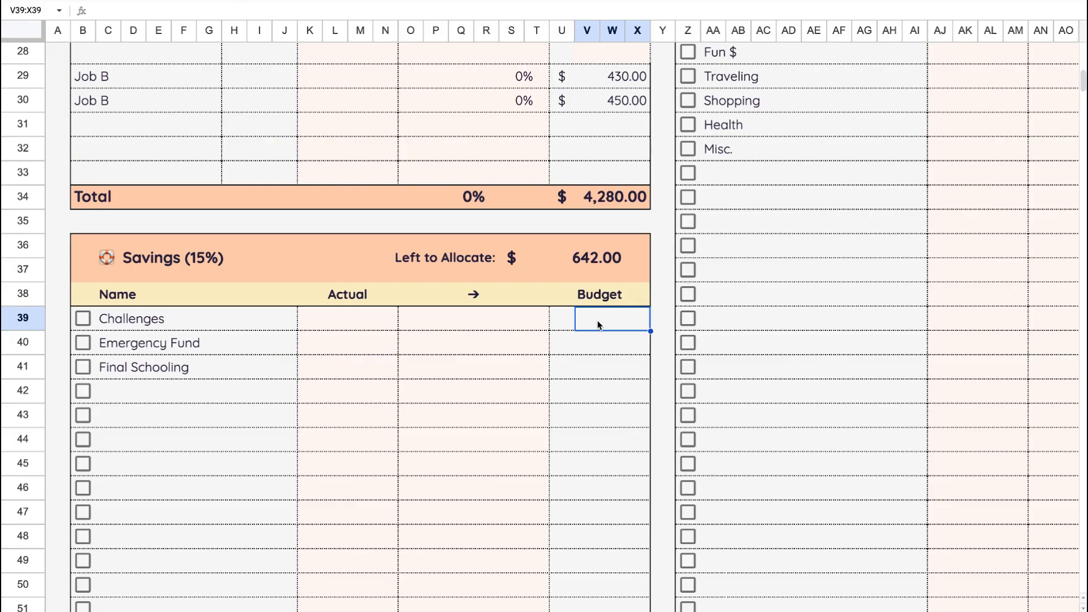
type("642")
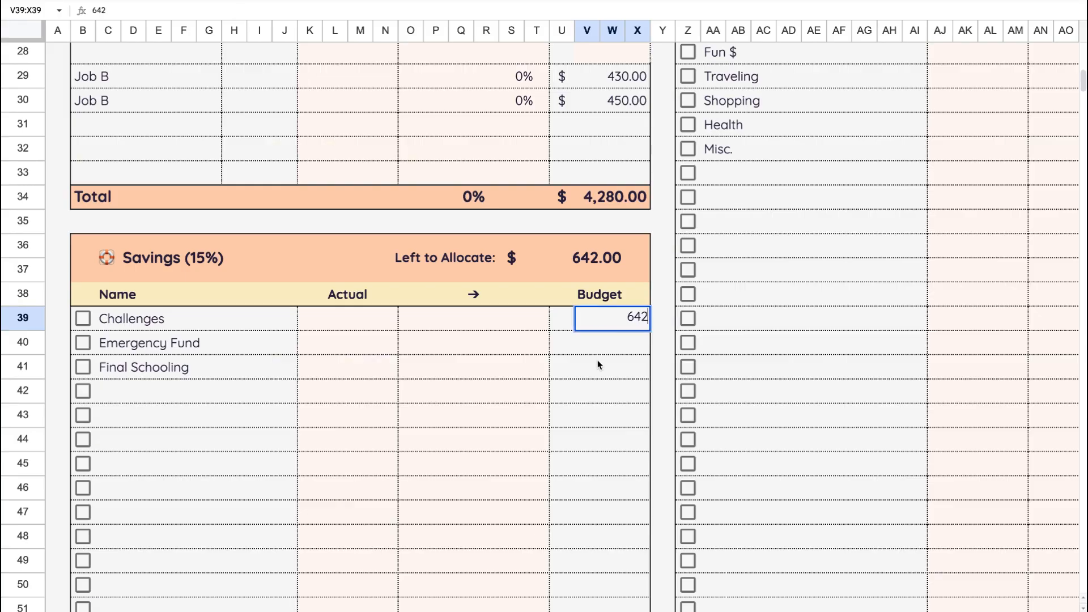
key("BackSpace")
key("BackSpace")
key("BackSpace")
left_click(633, 348)
left_click(634, 374)
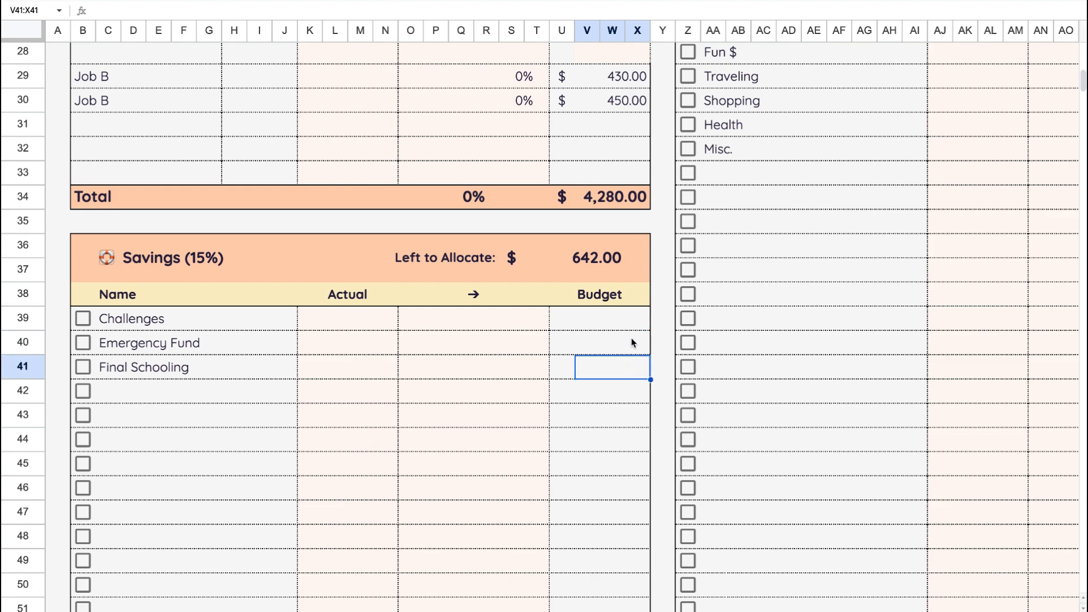
- Enter a budget of 250 for Emergency Fund in the Savings table
left_click(628, 323)
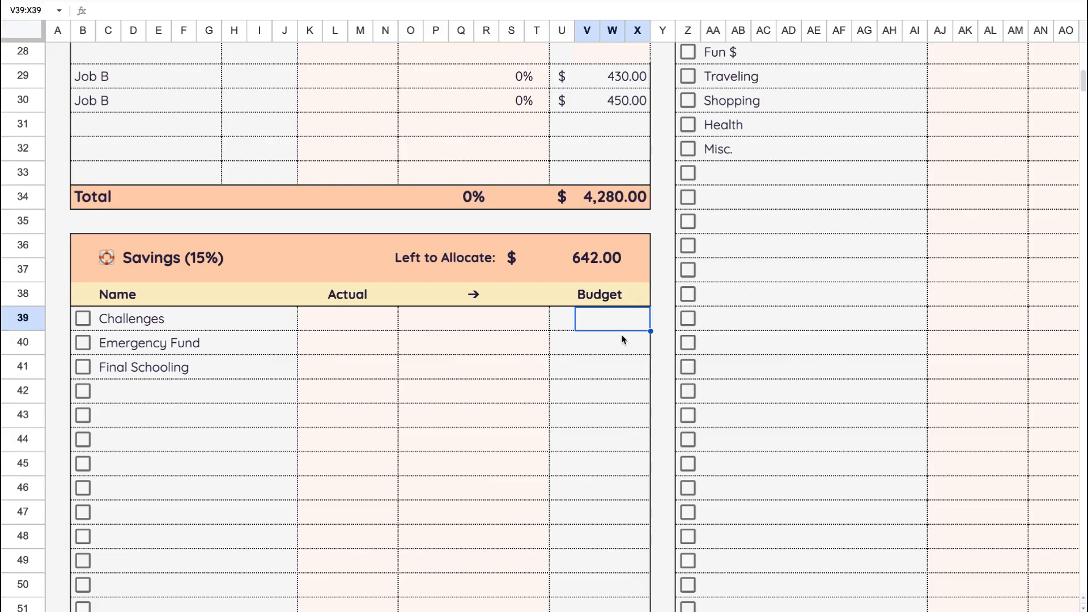
left_click(624, 338)
type("250")
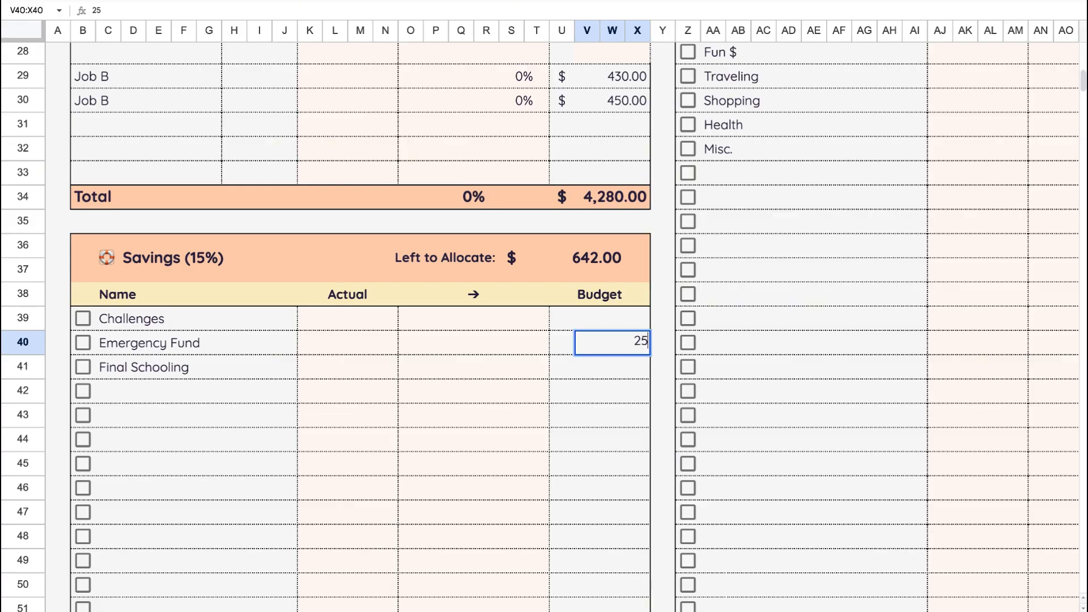
left_click(628, 363)
- Enter a budget of 392 for Challenges in the Savings table
left_click(635, 322)
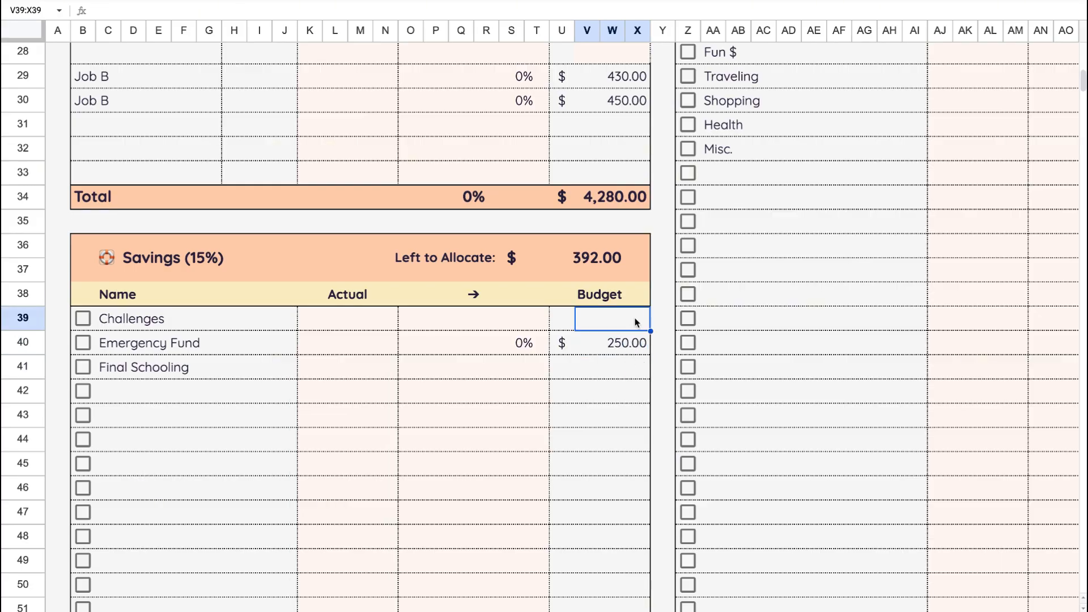
type("394")
key("BackSpace")
type("2")
left_click(635, 483)
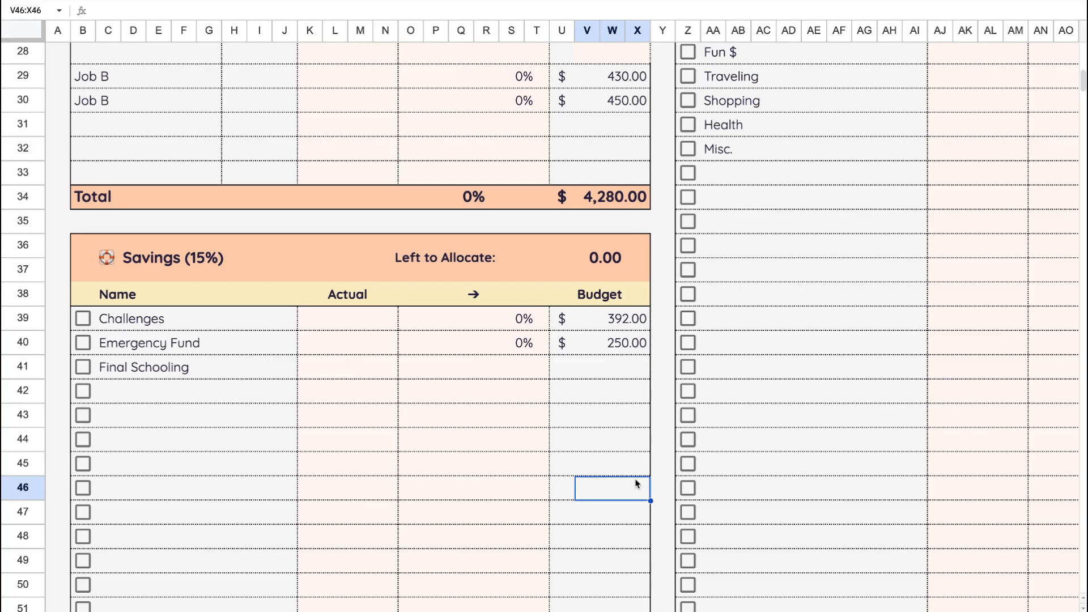
- Set the spreadsheet's zoom level to 100%
scroll(578, 436, "down", 2)
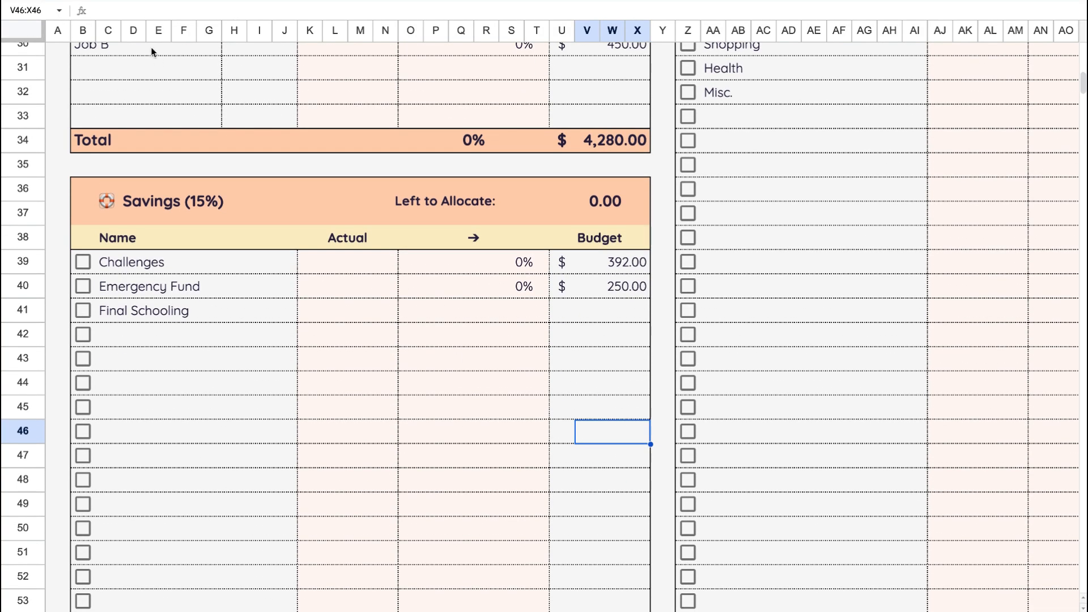
left_click(186, 0)
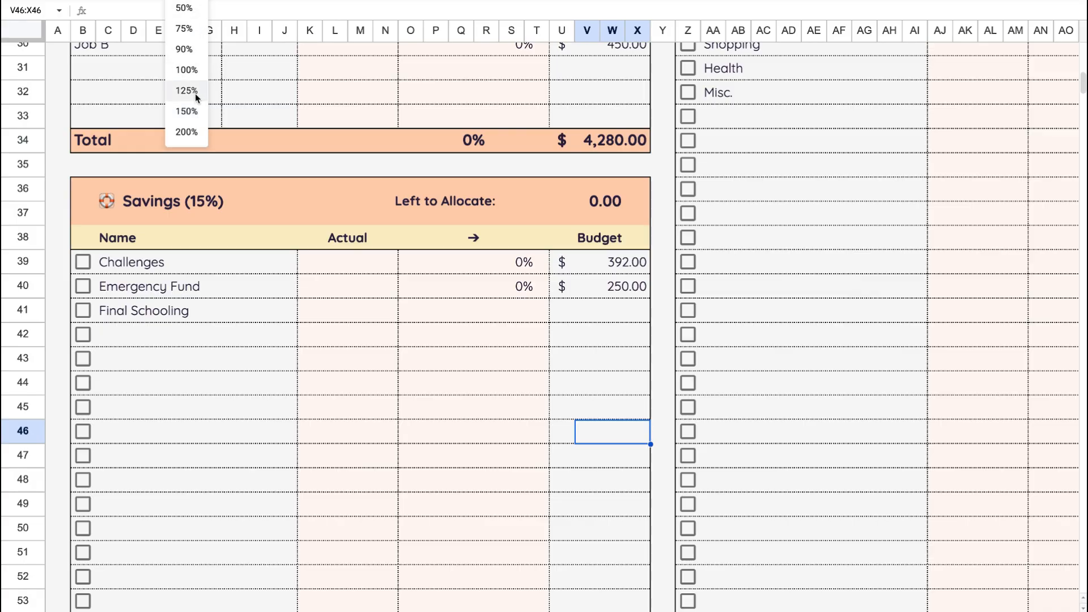
left_click(186, 70)
- Review the budget entries, totals and Left to Allocate amounts across the Income, Expenses, Bills, Savings and Debts tables
scroll(326, 226, "up", 10)
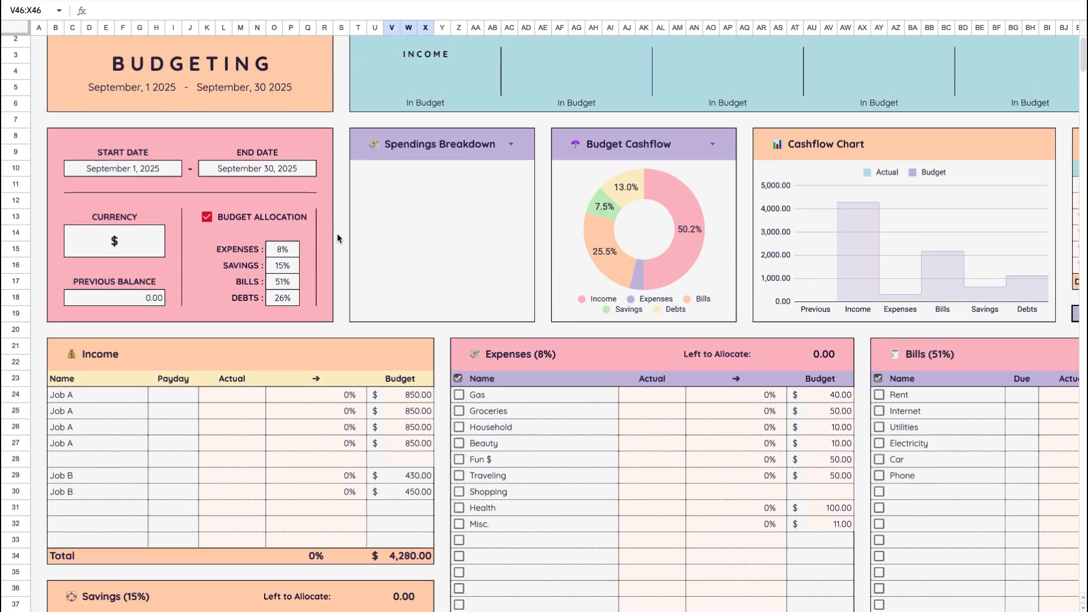
scroll(338, 238, "down", 5)
scroll(337, 238, "right", 2)
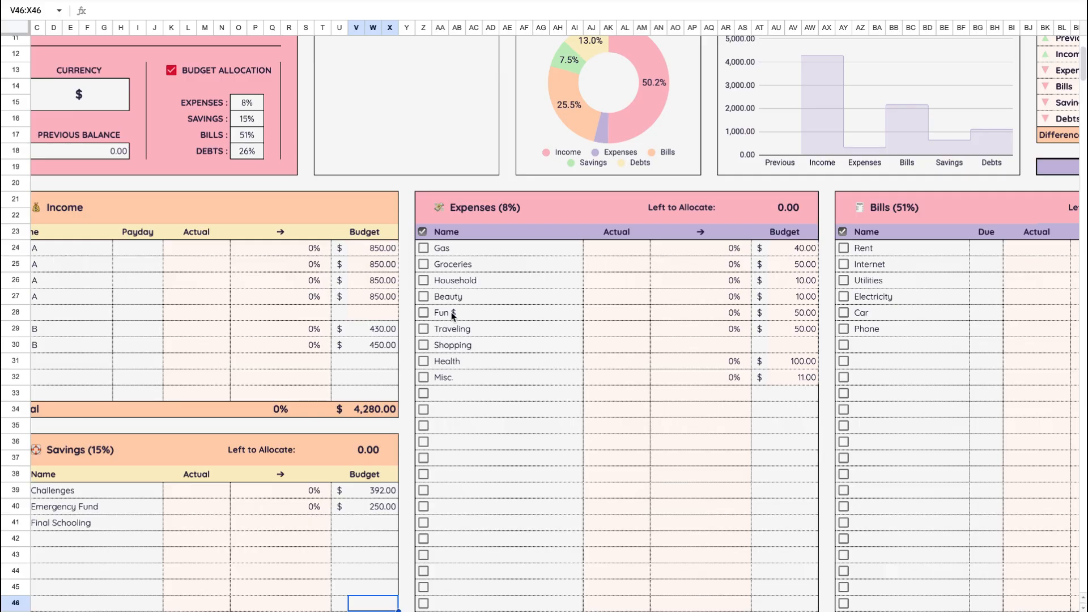
scroll(451, 312, "down", 1)
scroll(451, 312, "right", 2)
scroll(451, 312, "left", 4)
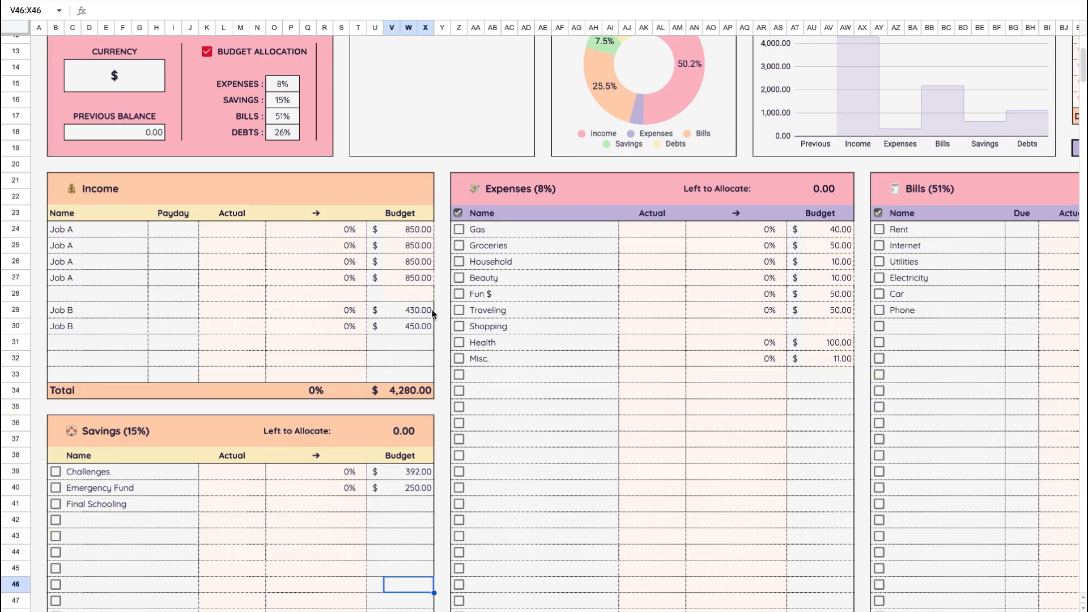
scroll(457, 355, "down", 1)
scroll(457, 355, "down", 10)
scroll(457, 355, "right", 5)
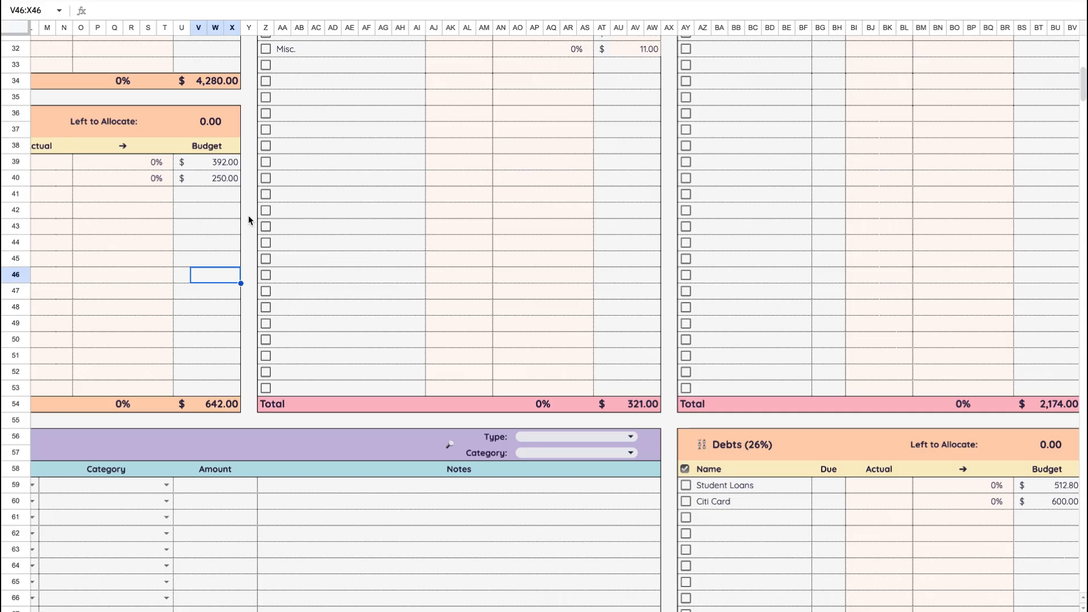
scroll(247, 220, "left", 5)
scroll(247, 220, "up", 1)
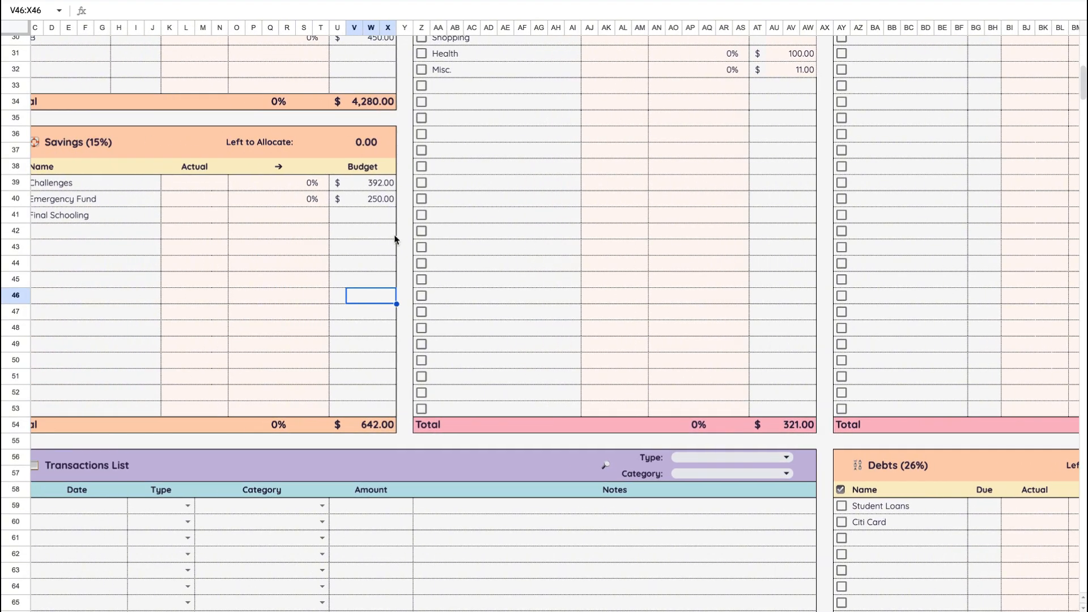
left_click(394, 237)
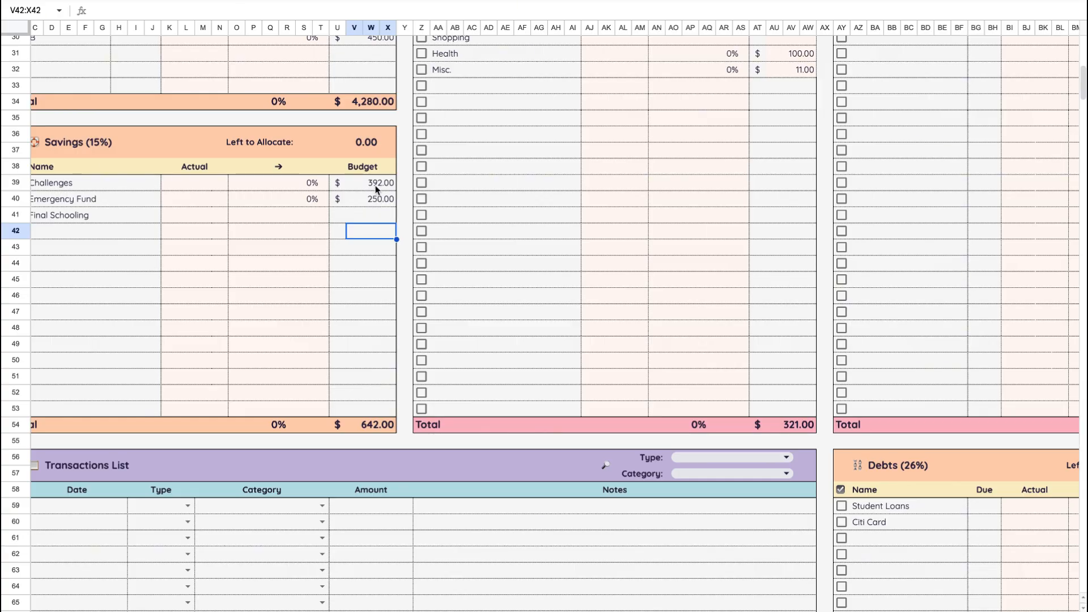
scroll(741, 364, "right", 5)
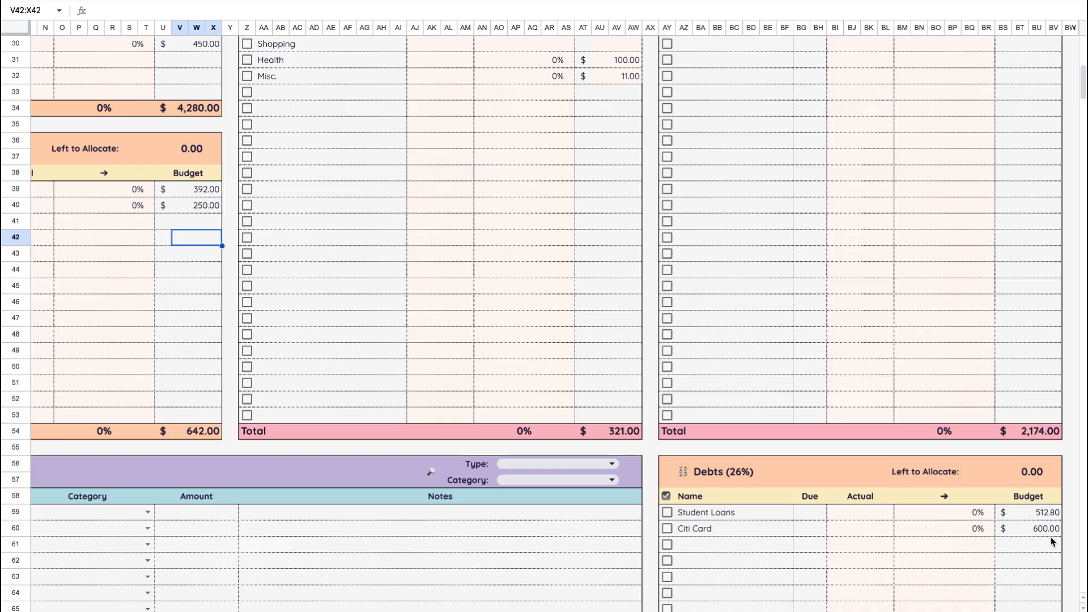
scroll(682, 316, "left", 6)
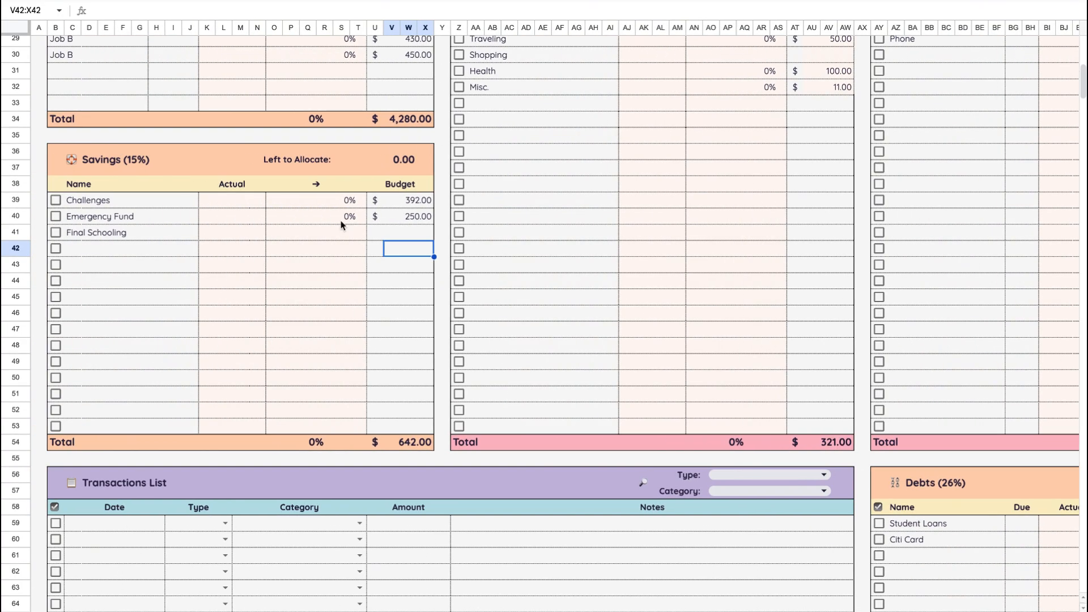
- Examine the Final Schooling savings row, the Cashflow summary and charts, and the budgeted amounts in the Income, Expenses and Bills tables
left_click(146, 238)
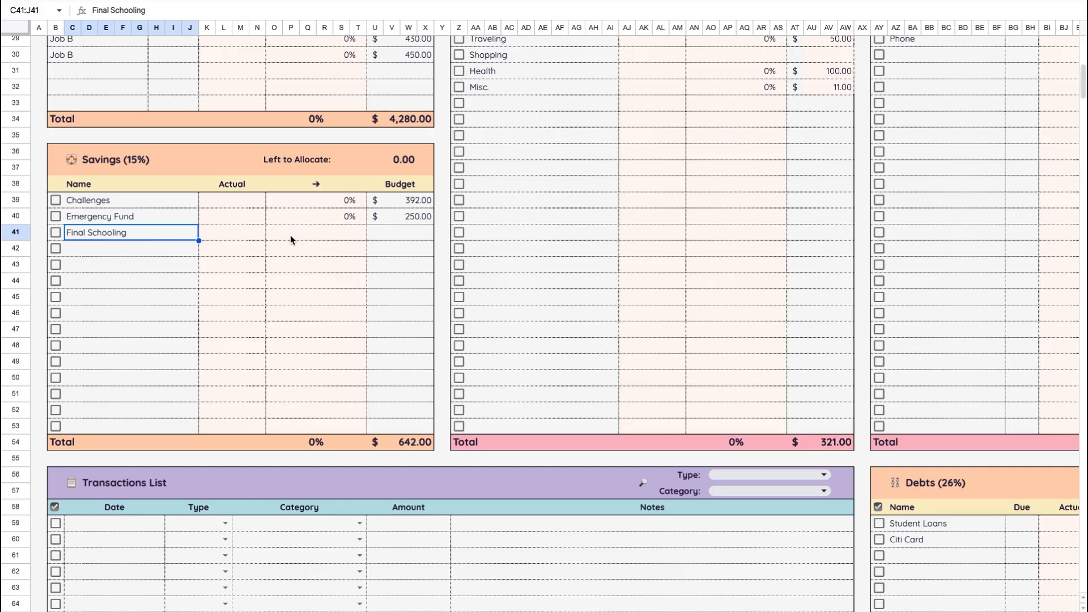
scroll(290, 234, "up", 5)
scroll(290, 235, "right", 4)
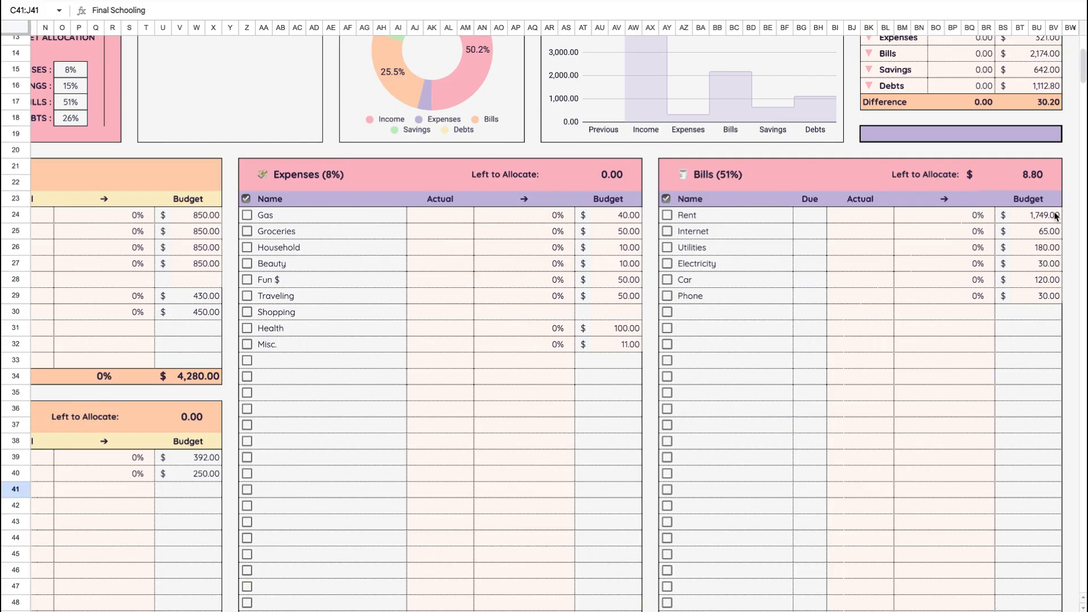
scroll(910, 240, "up", 3)
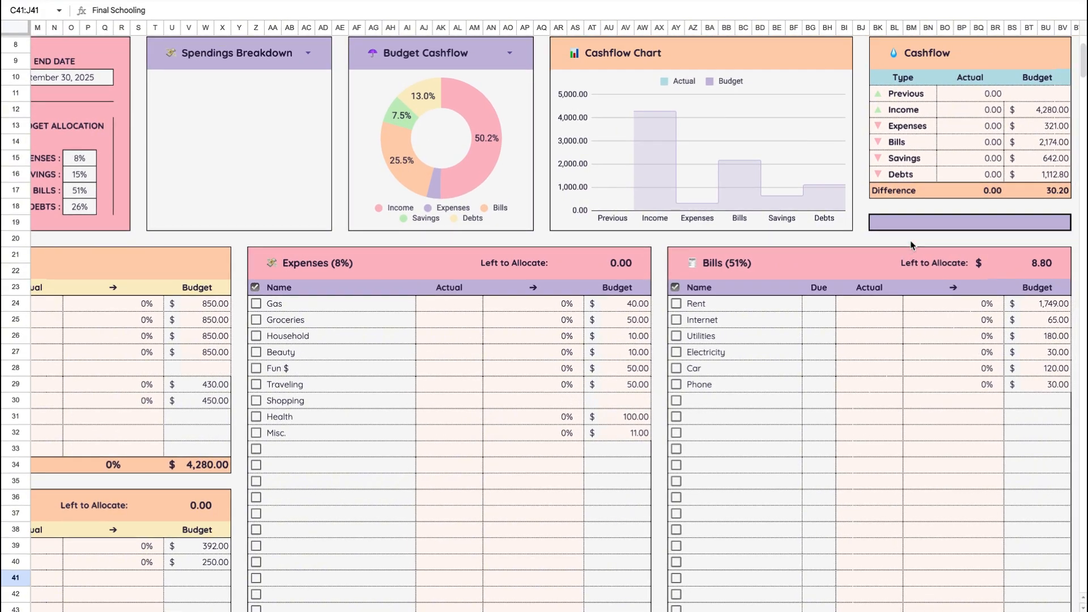
scroll(910, 240, "left", 5)
scroll(910, 240, "down", 2)
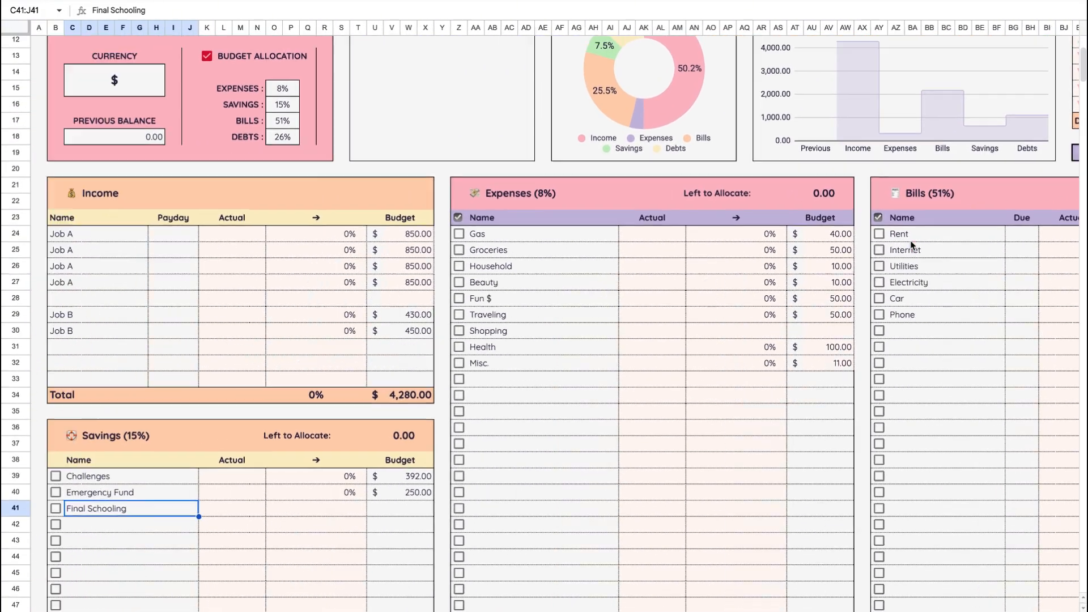
scroll(911, 245, "down", 1)
scroll(911, 245, "up", 3)
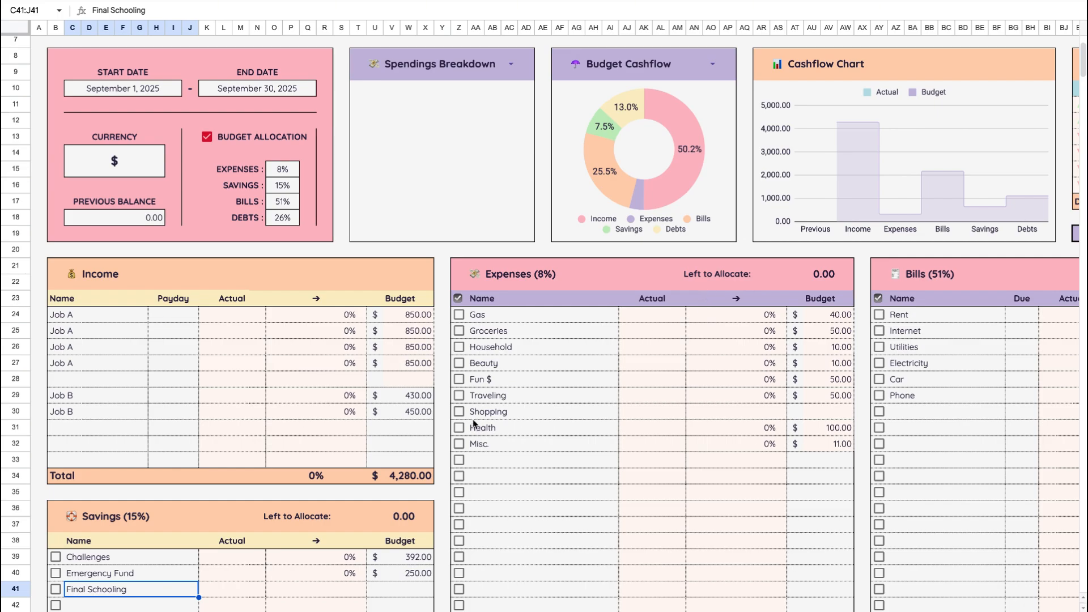
scroll(472, 419, "down", 3)
scroll(473, 424, "down", 1)
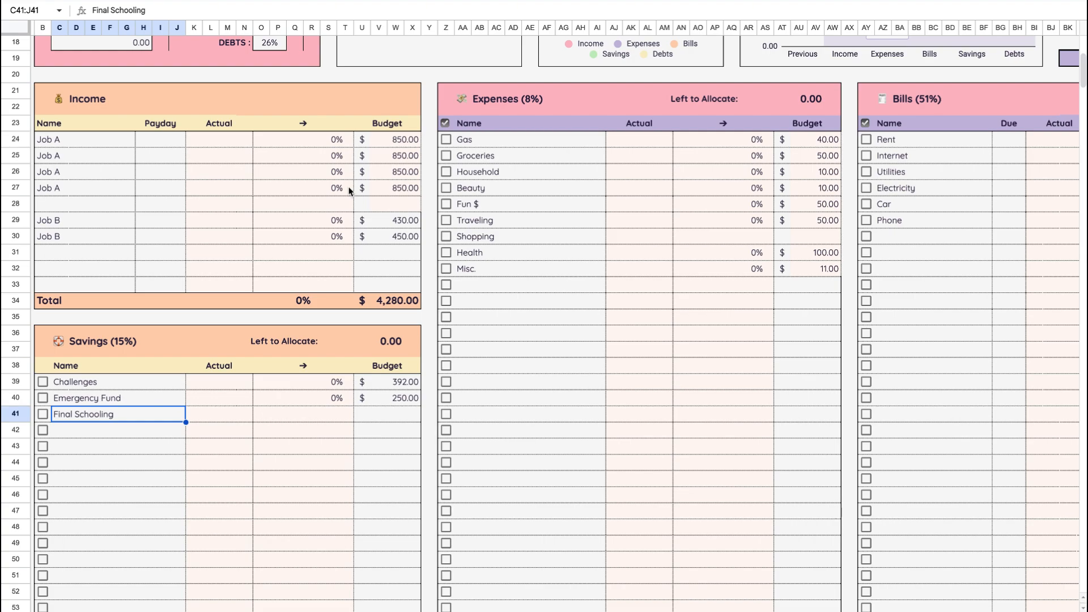
scroll(335, 251, "up", 6)
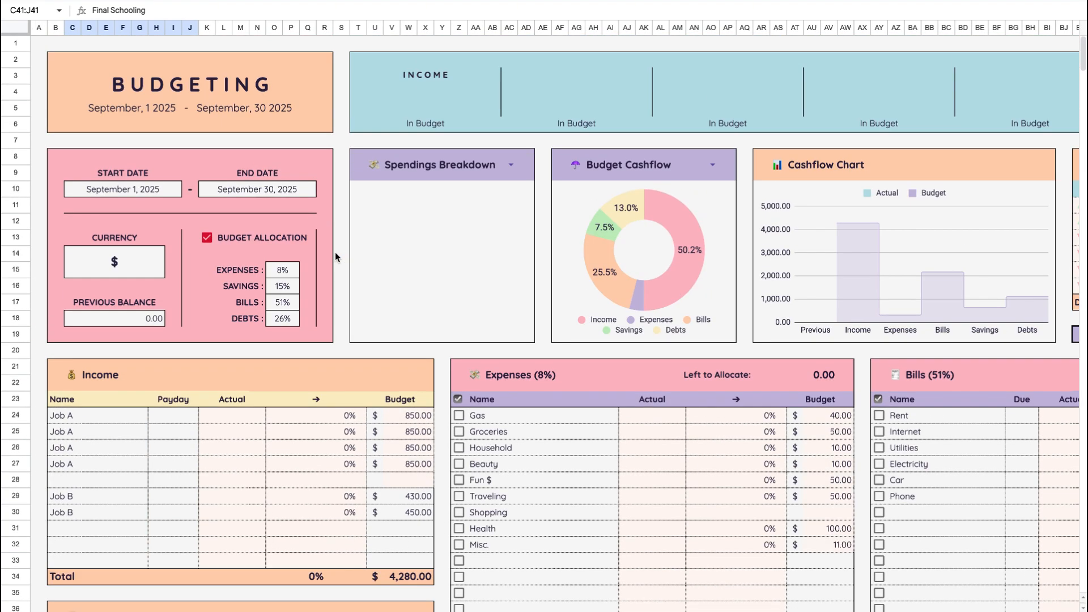